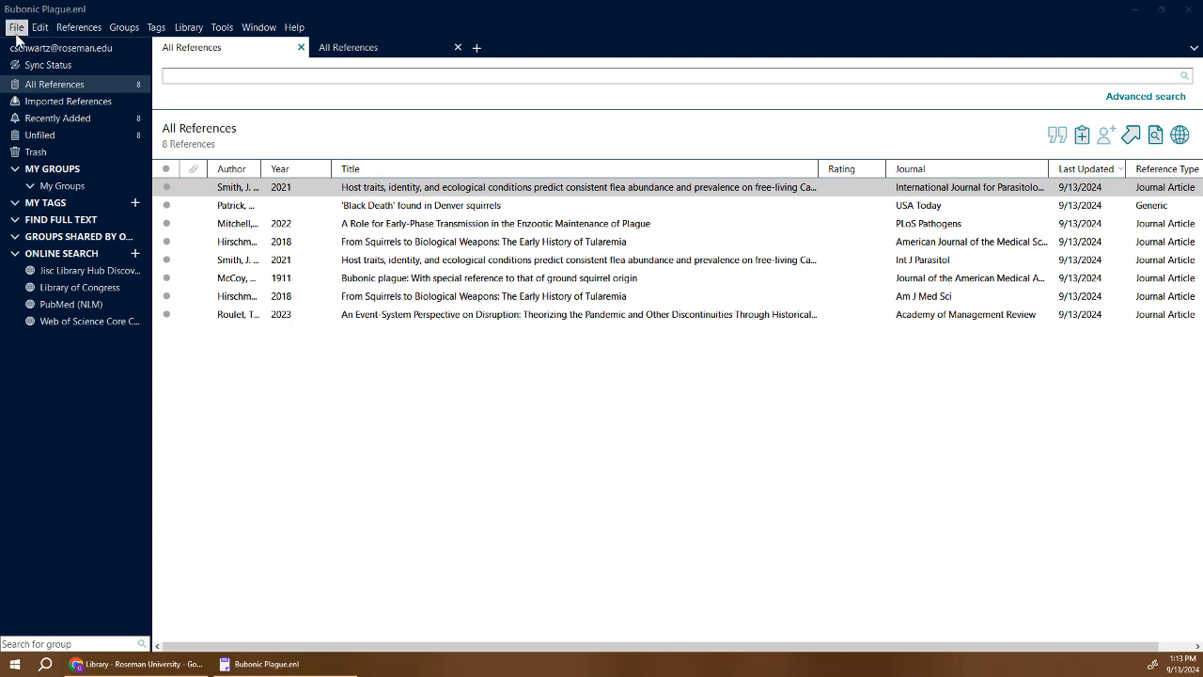
# Close EndNote's File menu unused and switch to the Roseman library page with the 'Bubonic Plague' OR 'Black Death' query.
pyautogui.click(17, 28)
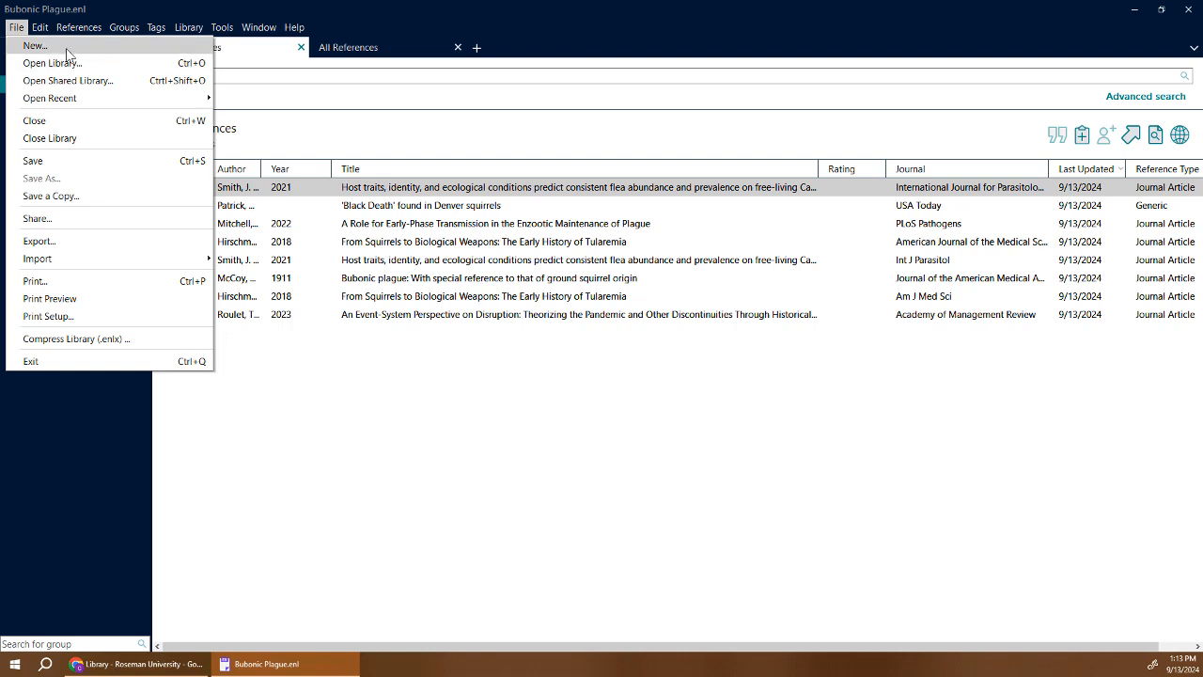
pyautogui.click(406, 376)
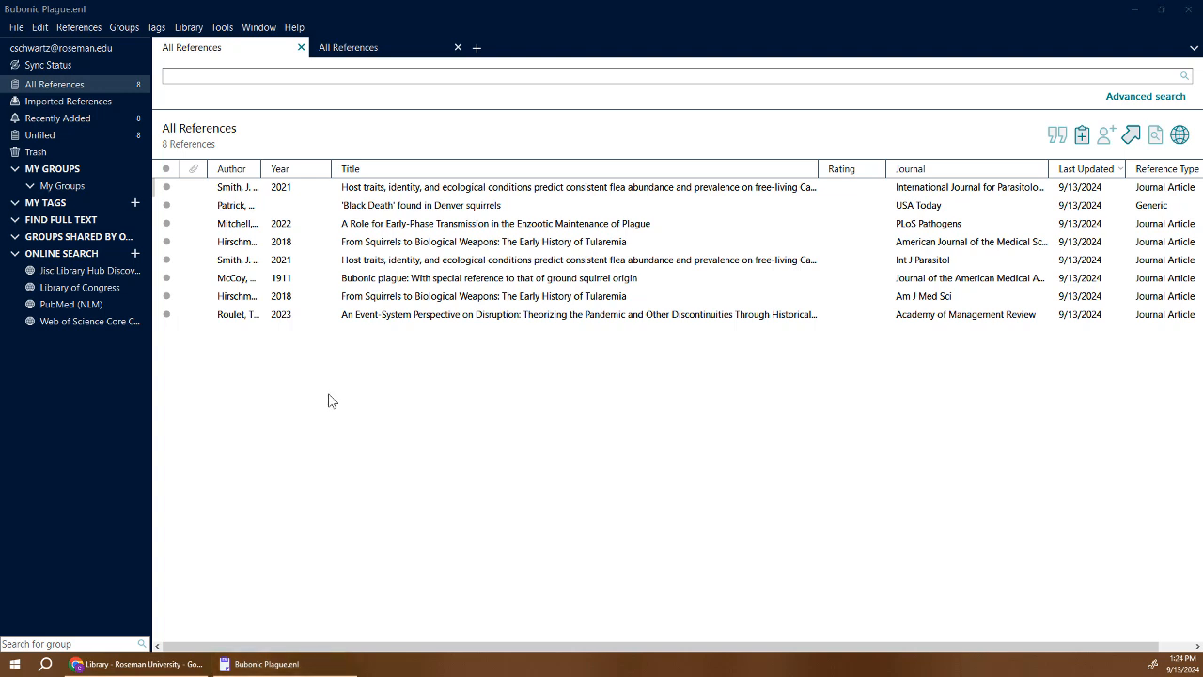
pyautogui.click(165, 667)
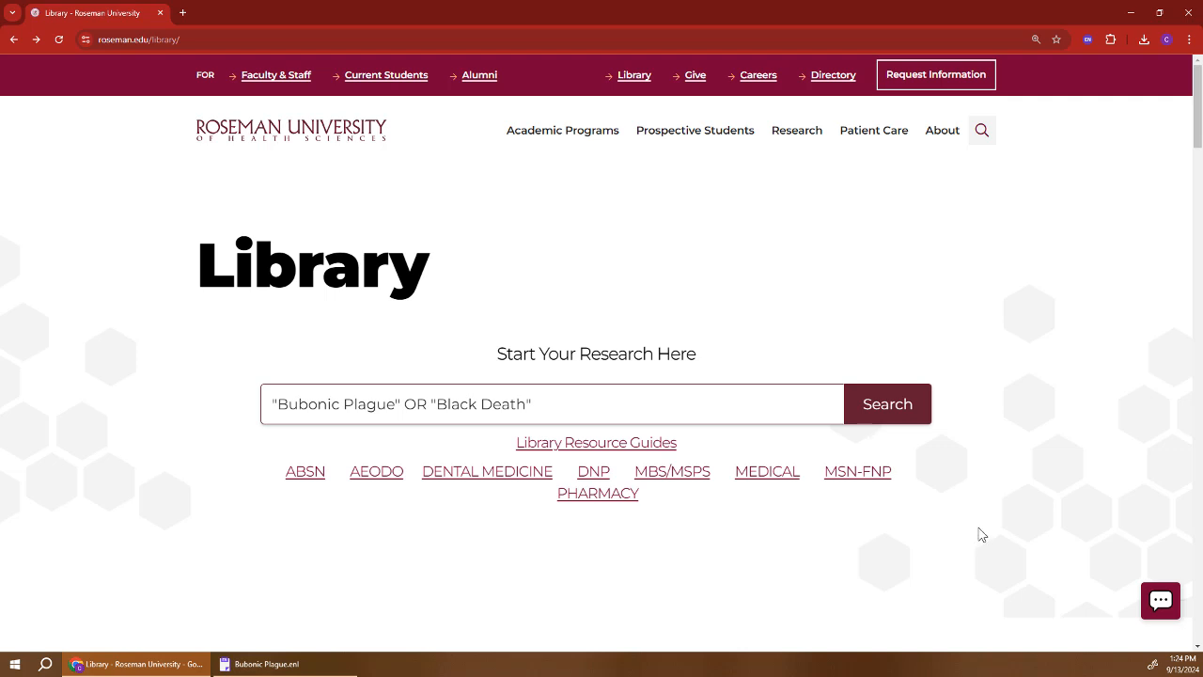
# Run the plague search (61,303 results), sign in, and open the Cite dialog for 'An Event-System Perspective on Disruption'.
pyautogui.click(885, 410)
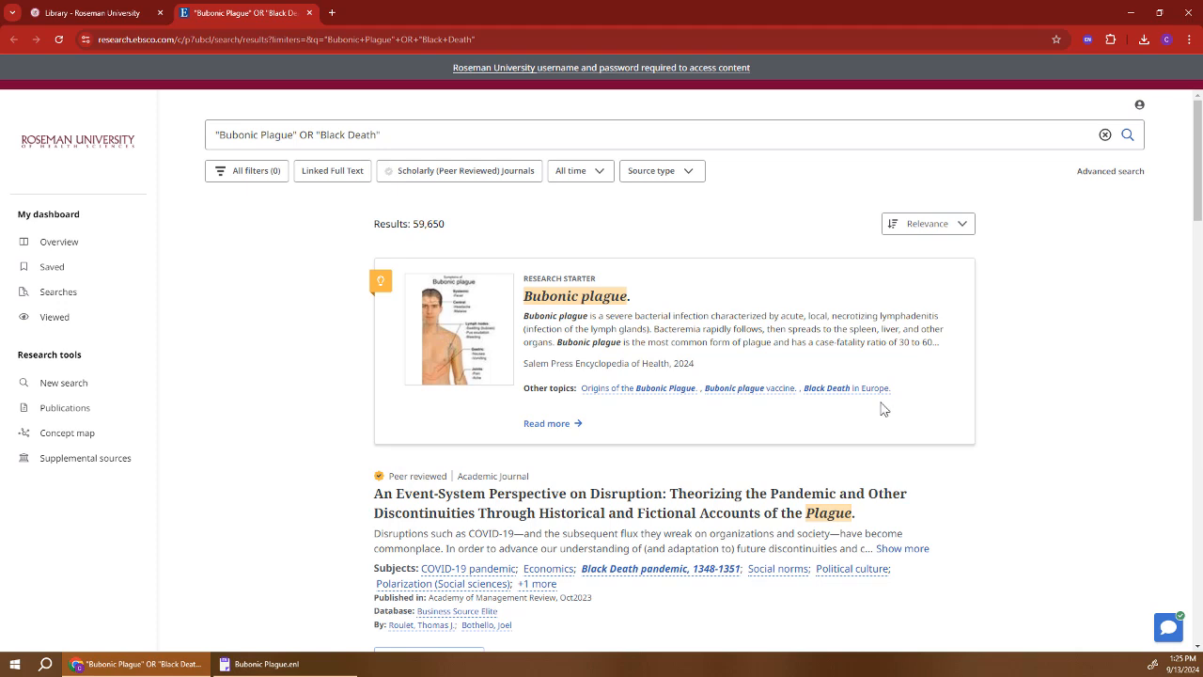
pyautogui.click(701, 78)
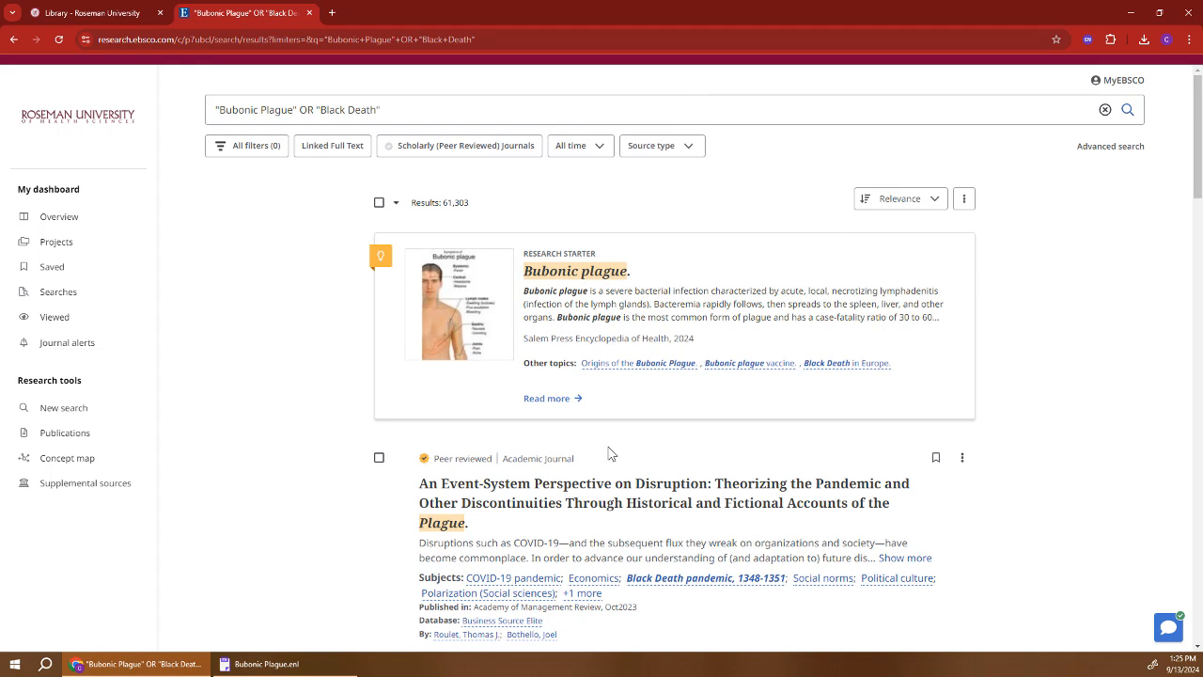
pyautogui.click(378, 458)
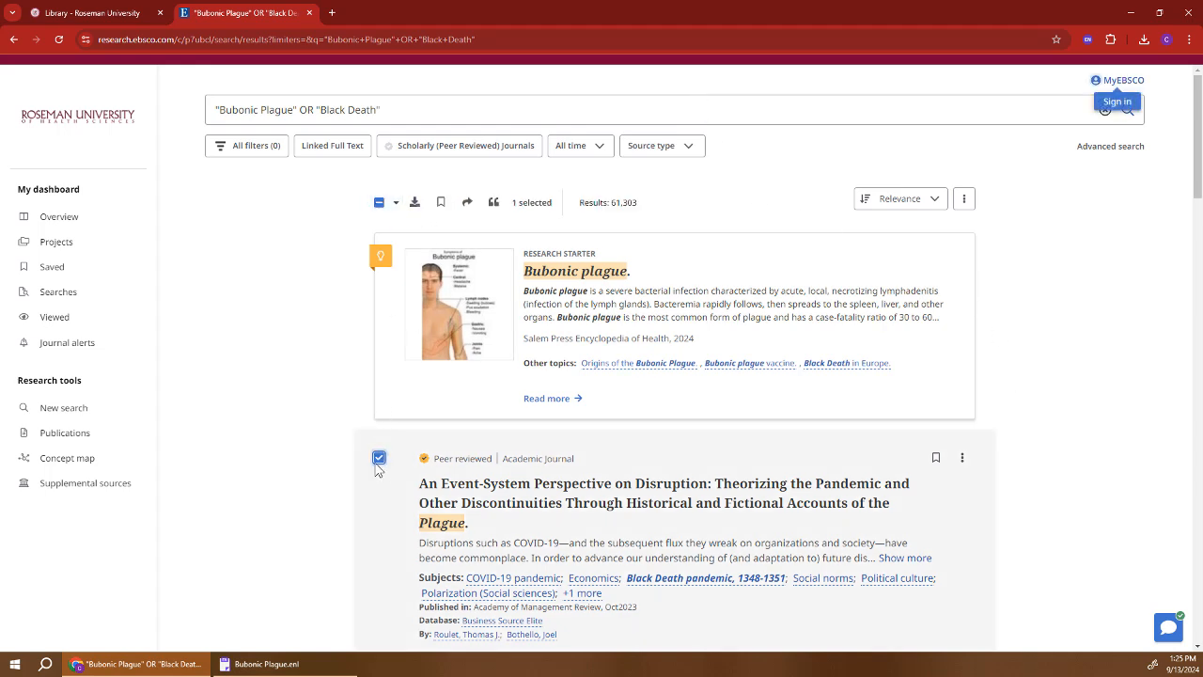
pyautogui.click(378, 461)
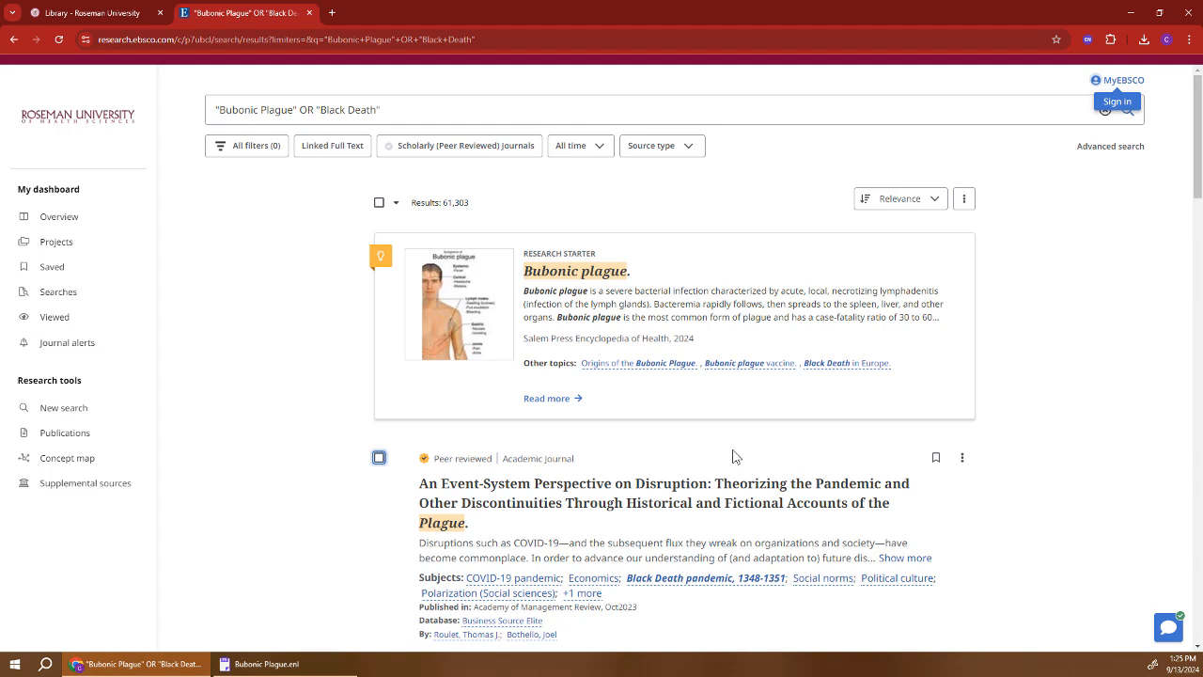
pyautogui.click(963, 459)
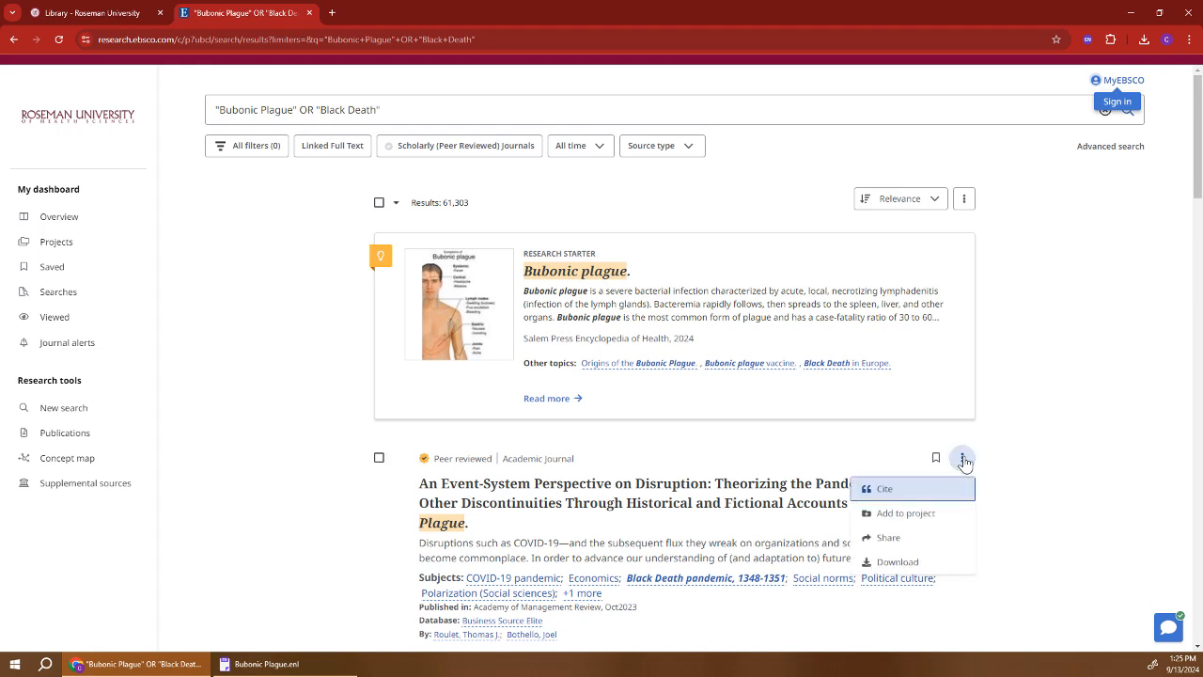
pyautogui.click(911, 491)
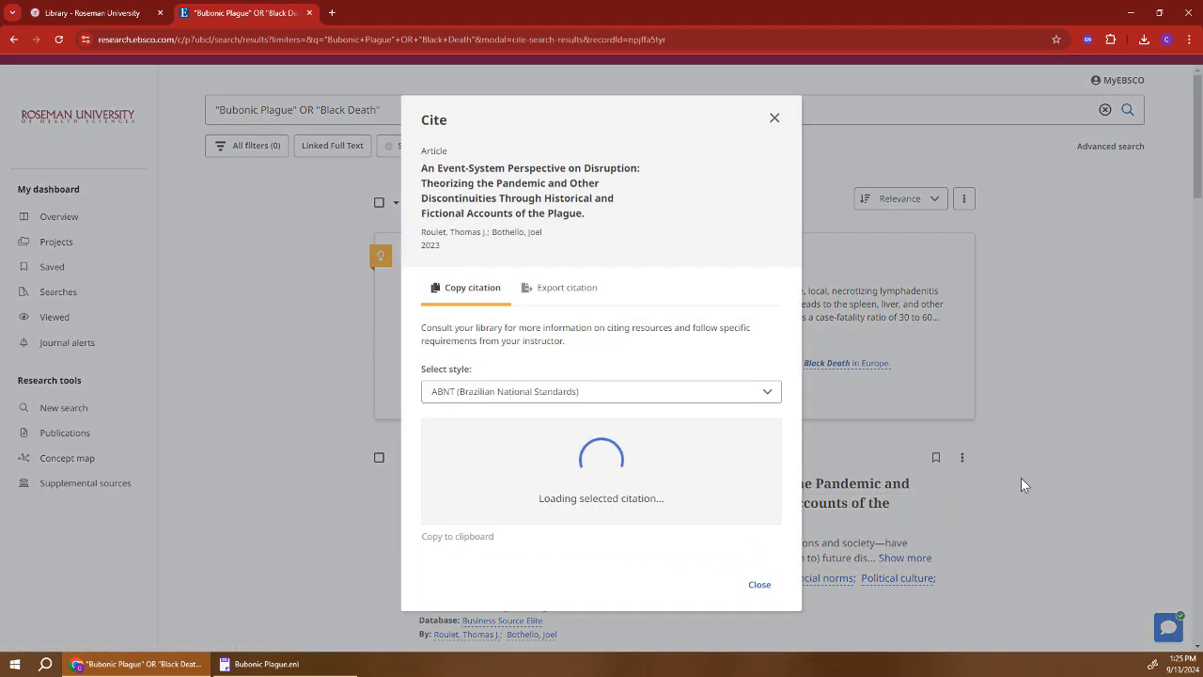
# Export 'An Event-System Perspective on Disruption' as RIS and import it into EndNote, making 9 references.
pyautogui.click(564, 285)
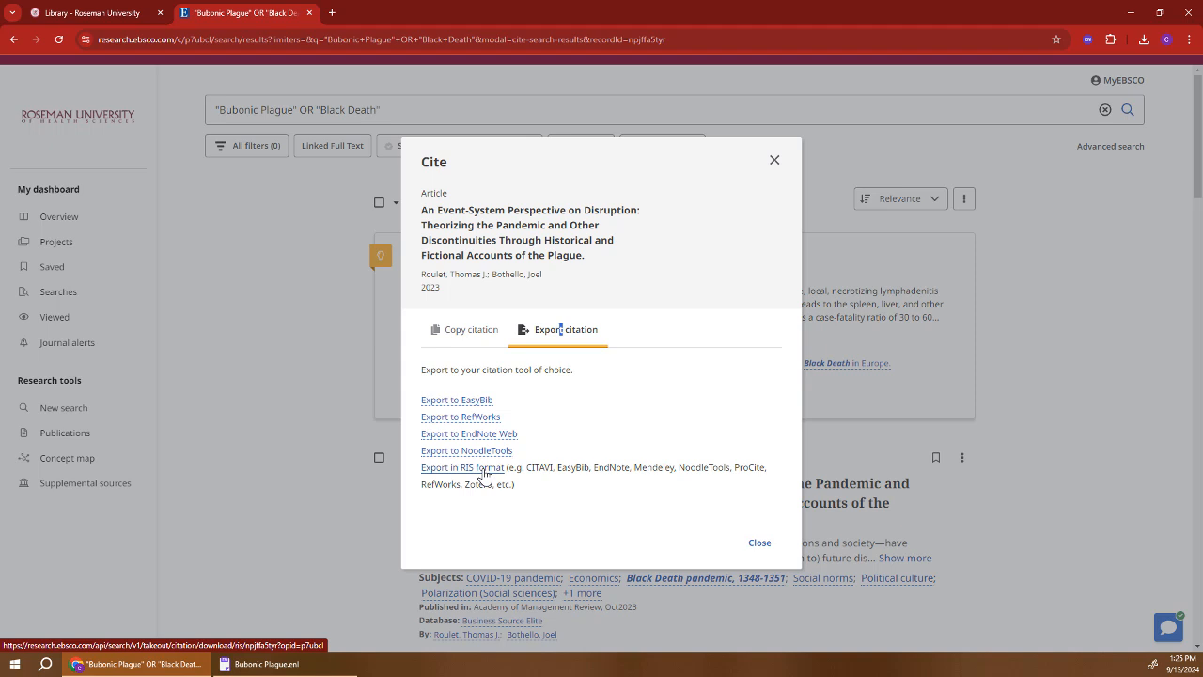
pyautogui.click(485, 470)
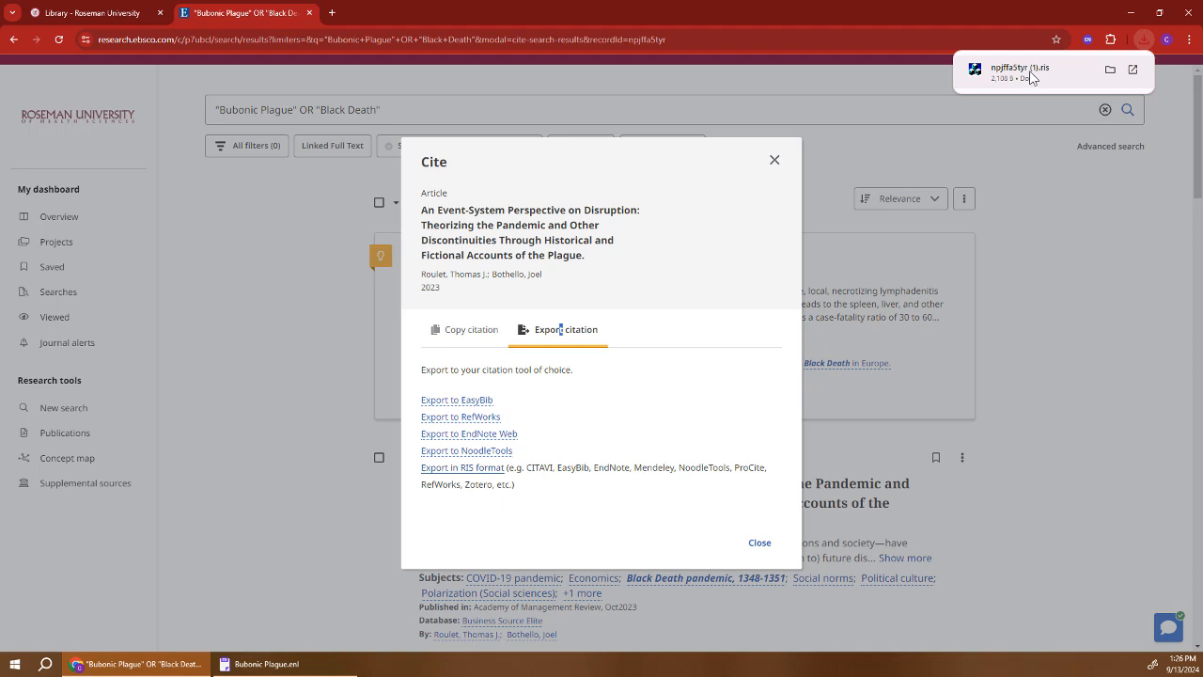
pyautogui.click(1031, 74)
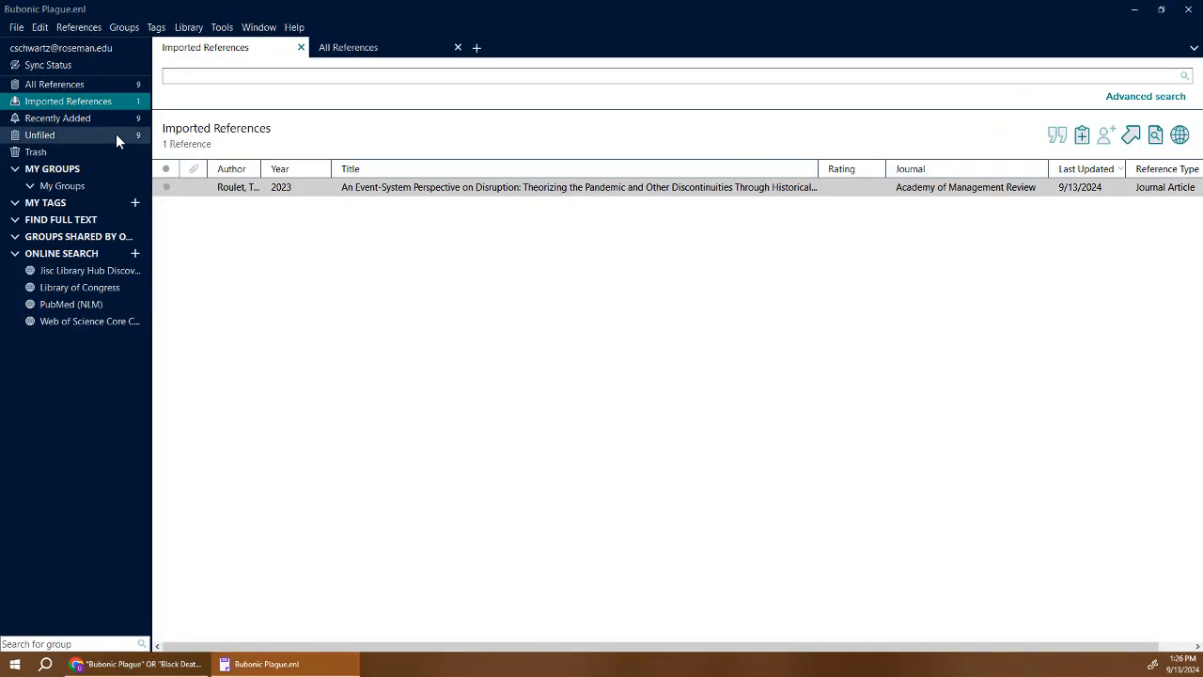
# Confirm All References shows 9 entries, then close the Cite dialog over the EBSCO results.
pyautogui.click(81, 85)
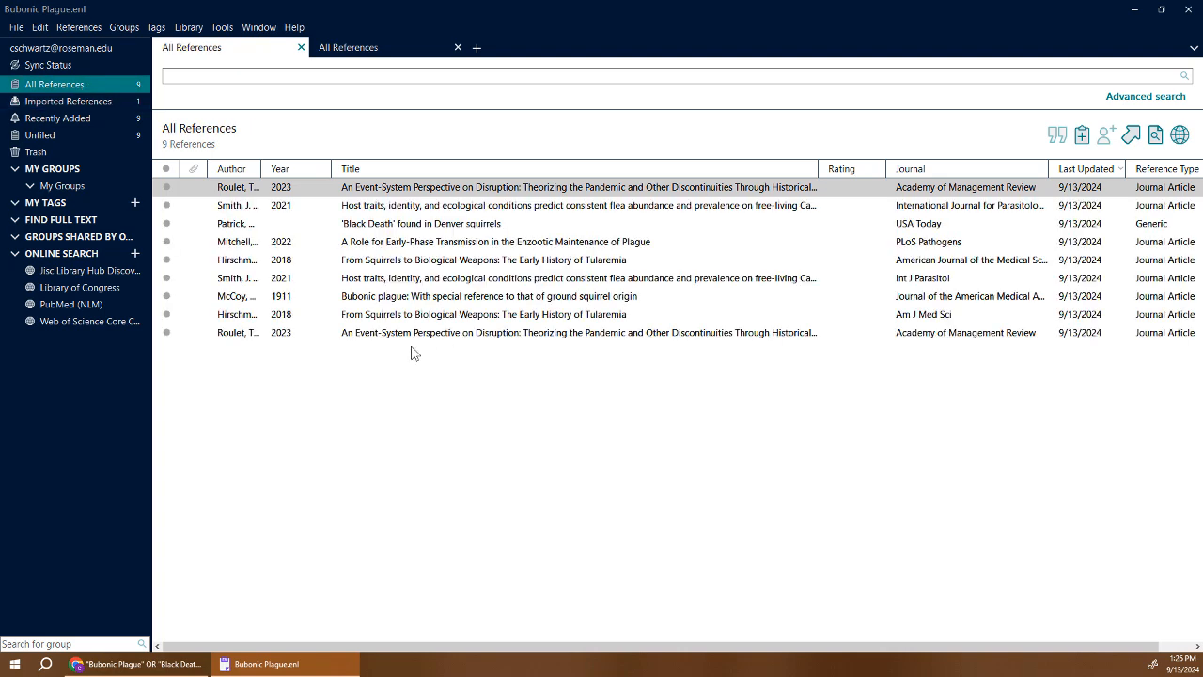
pyautogui.click(159, 671)
pyautogui.click(779, 158)
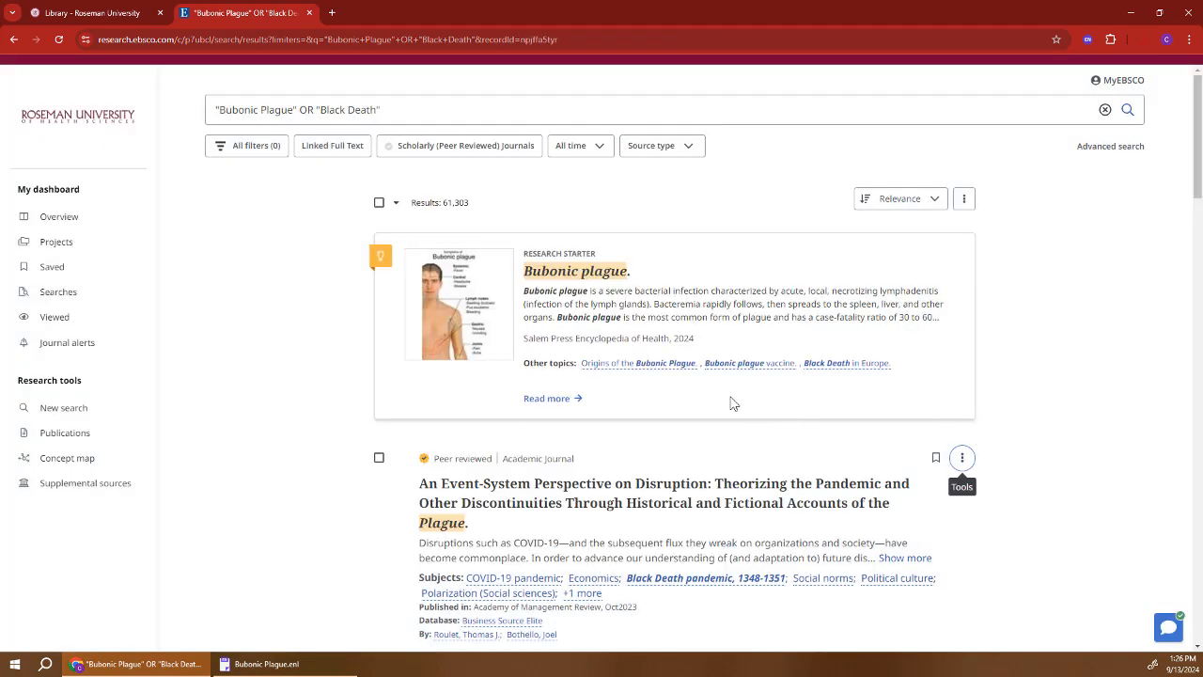
# Select all ten first-page plague results, export them as RIS, and import them into EndNote for 19 references.
pyautogui.scroll(-2, 691, 385)
pyautogui.scroll(-8, 691, 386)
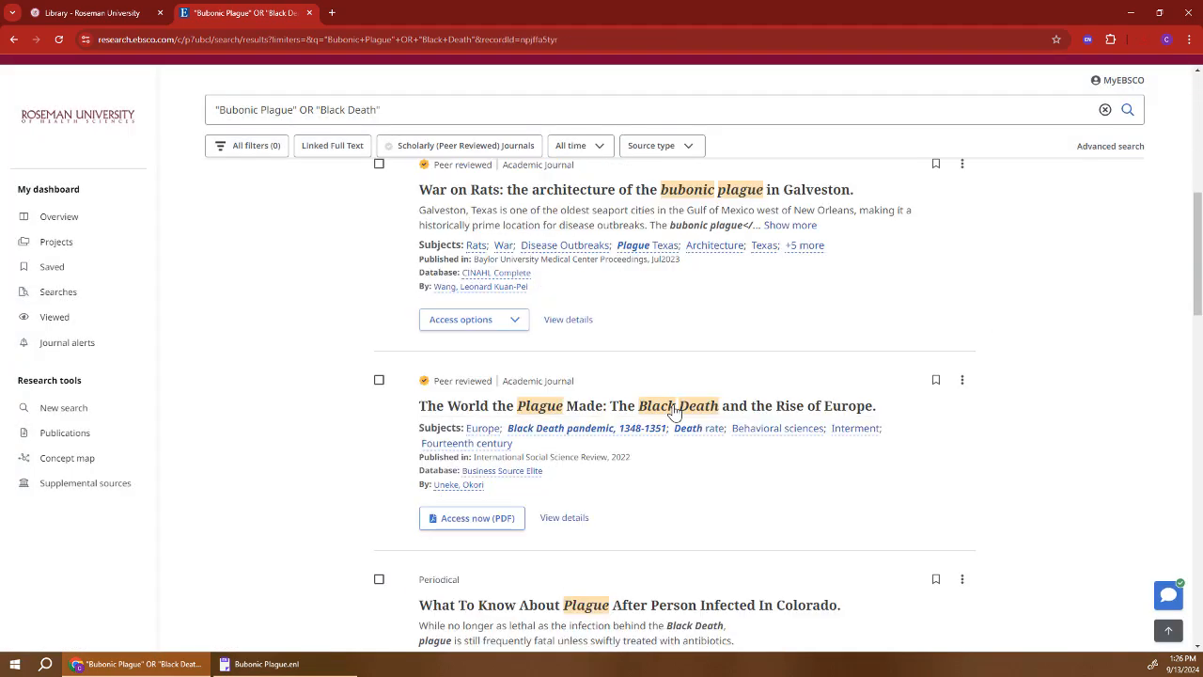
pyautogui.scroll(2, 631, 402)
pyautogui.scroll(6, 632, 402)
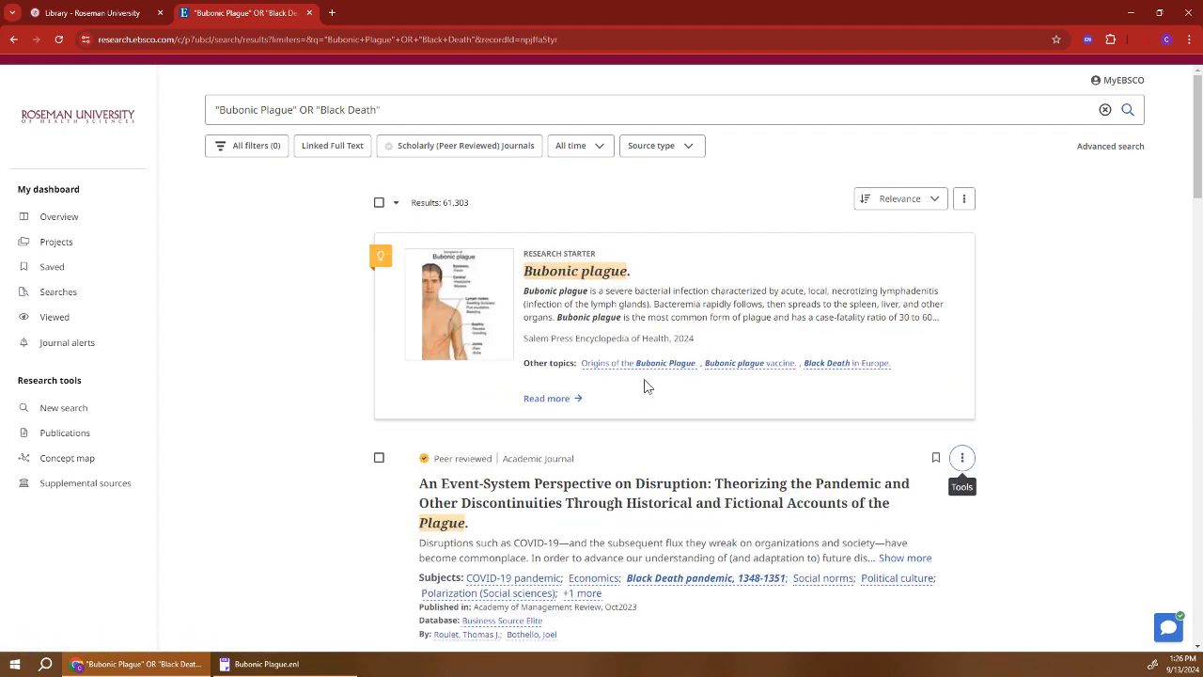
pyautogui.click(381, 203)
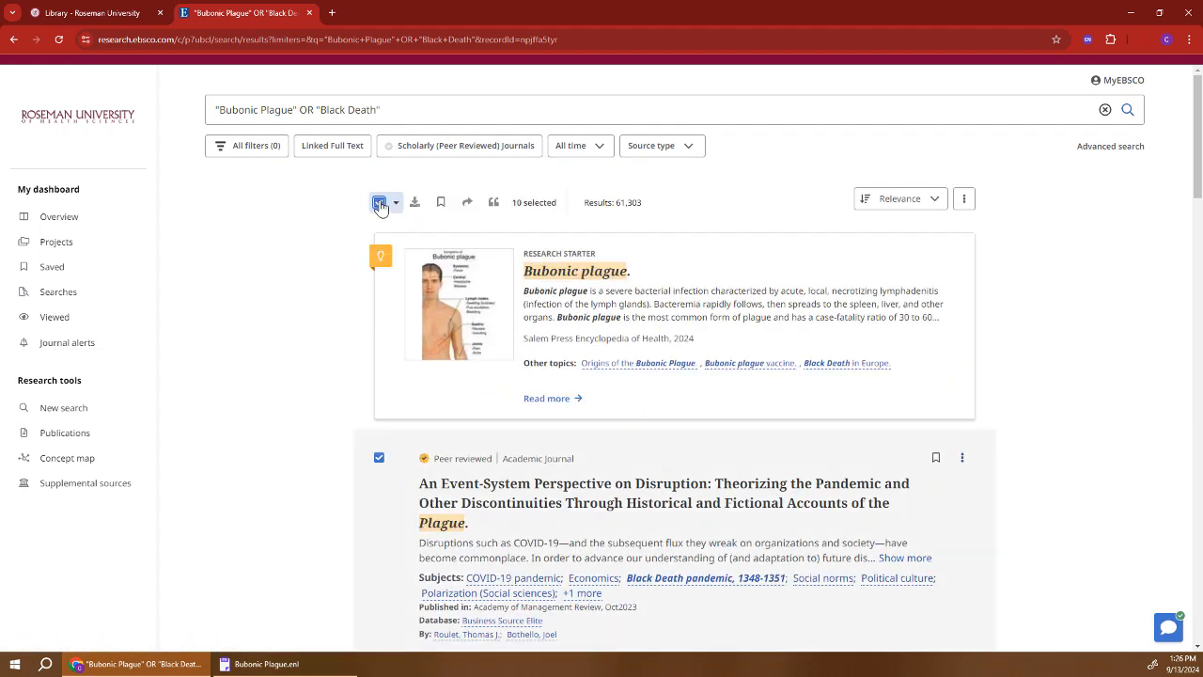
pyautogui.click(496, 203)
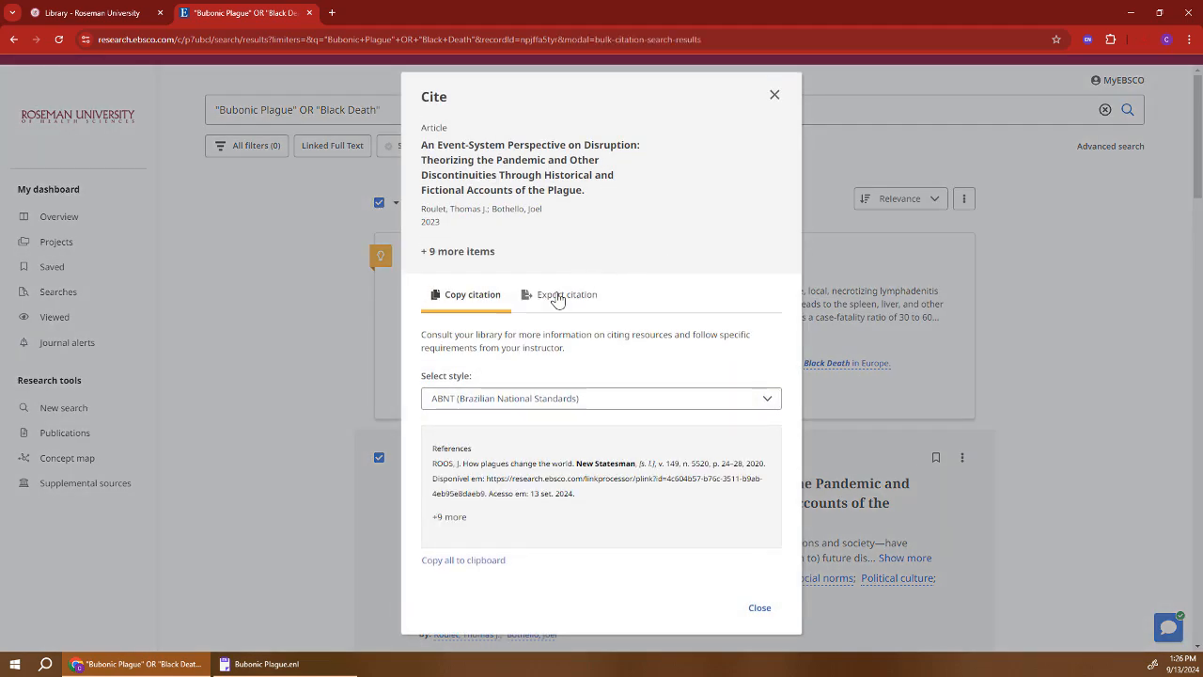
pyautogui.click(558, 301)
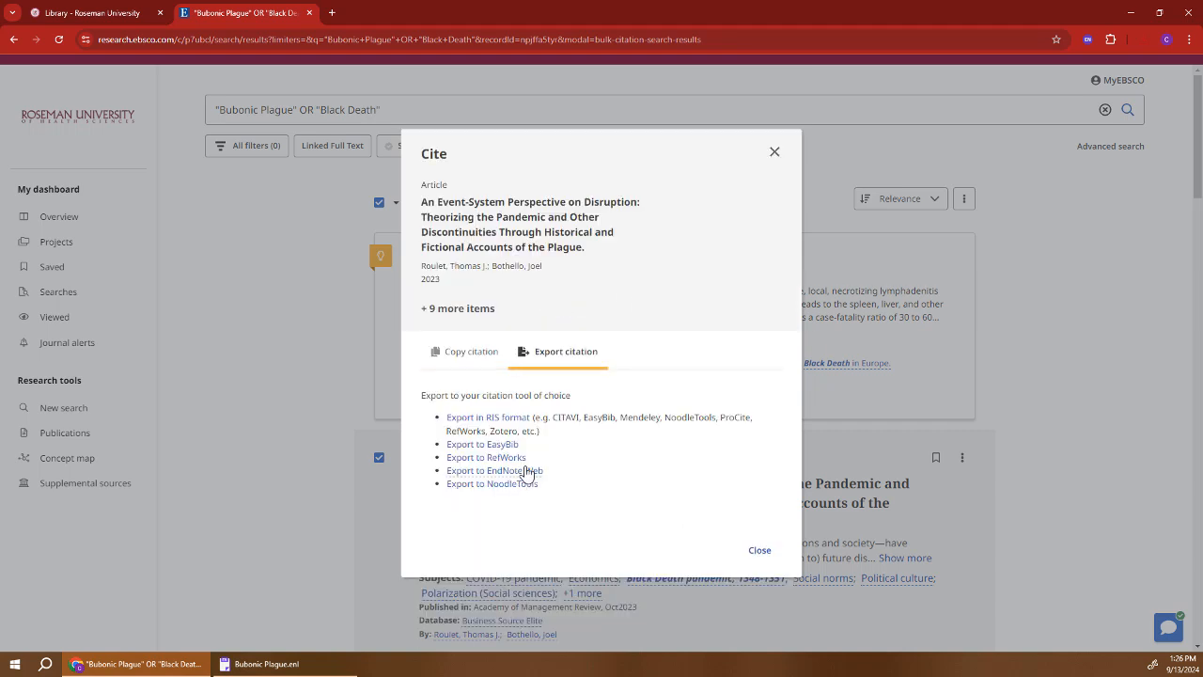
pyautogui.click(505, 418)
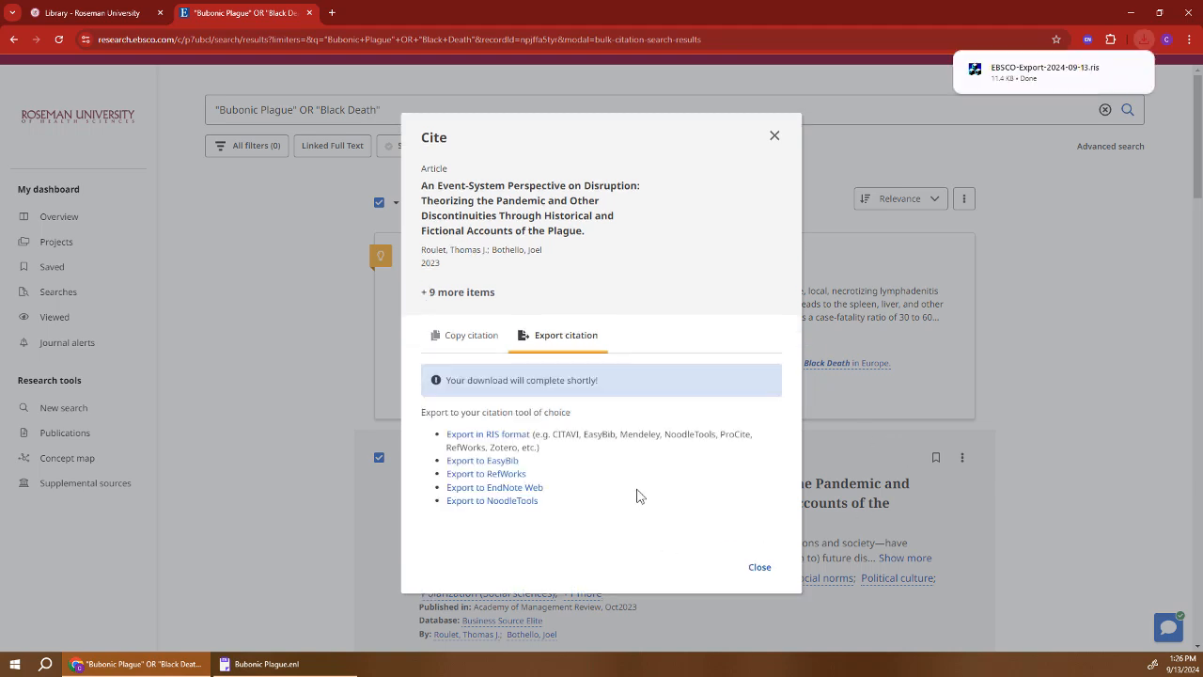
pyautogui.click(1048, 75)
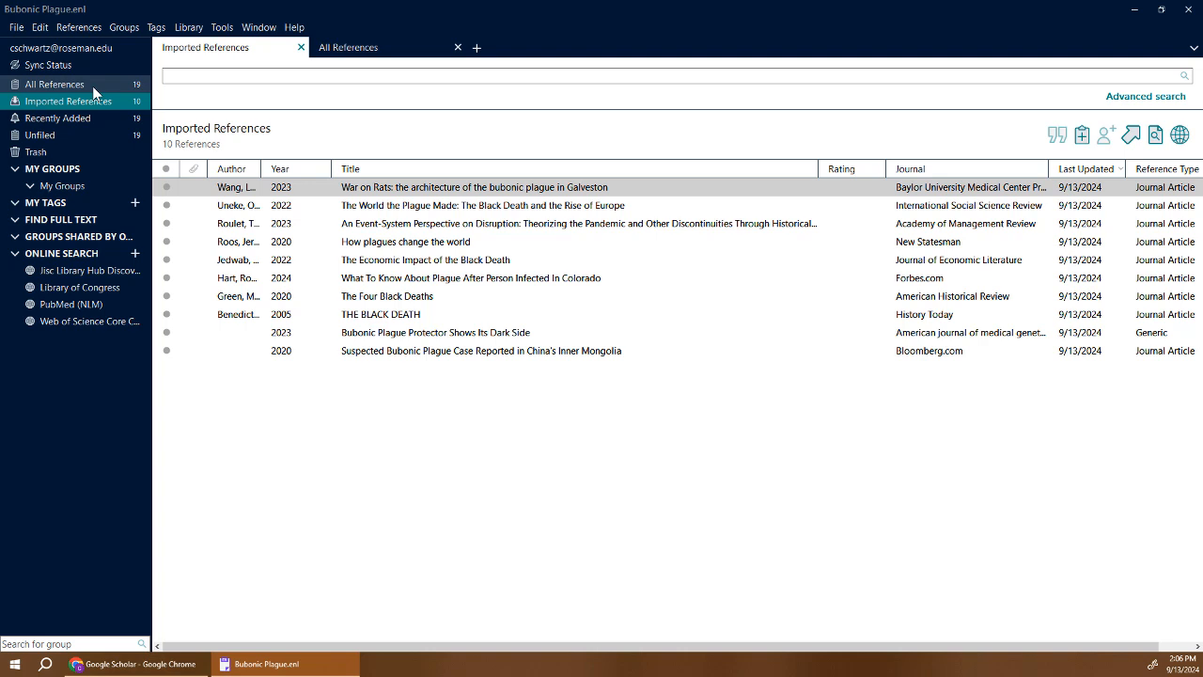
# Bring the Google Scholar home page to the front in the browser.
pyautogui.click(140, 665)
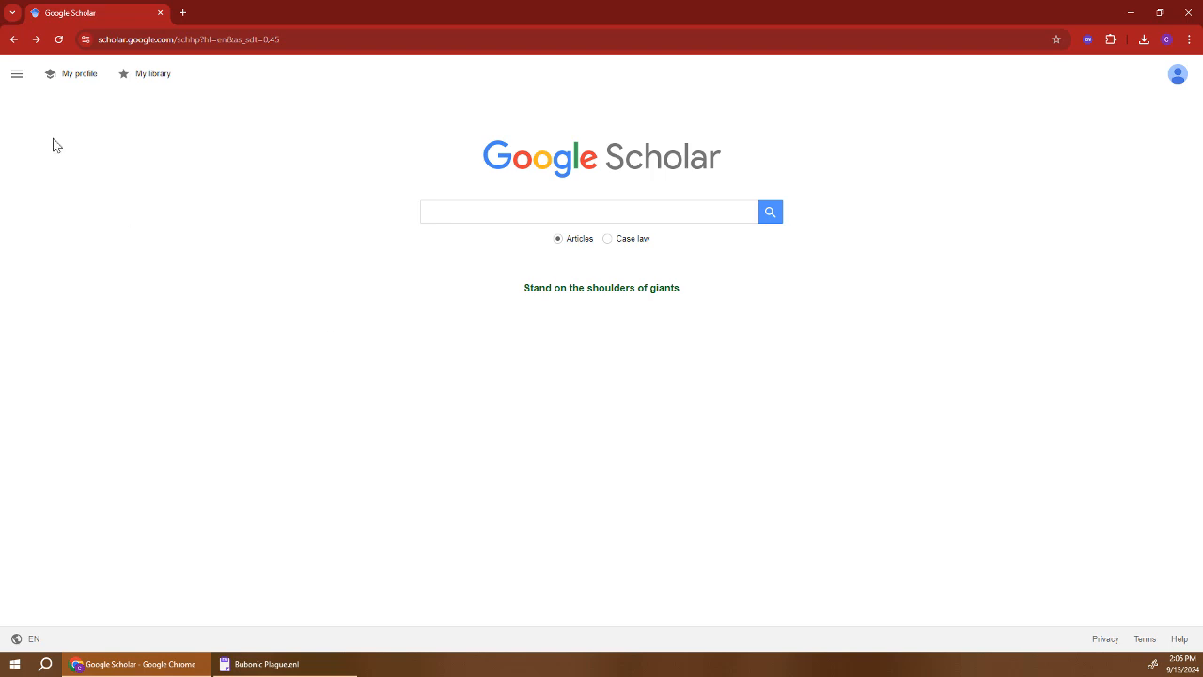
# Set Google Scholar's bibliography manager to show EndNote import links and save the settings.
pyautogui.click(17, 74)
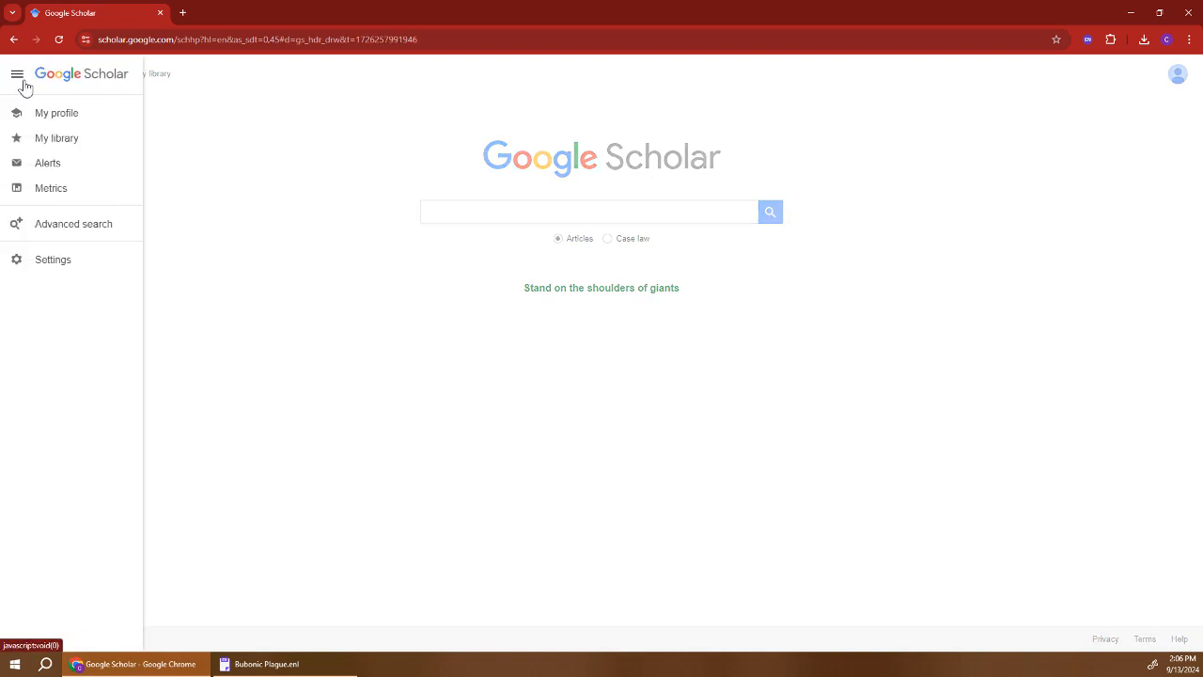
pyautogui.click(57, 262)
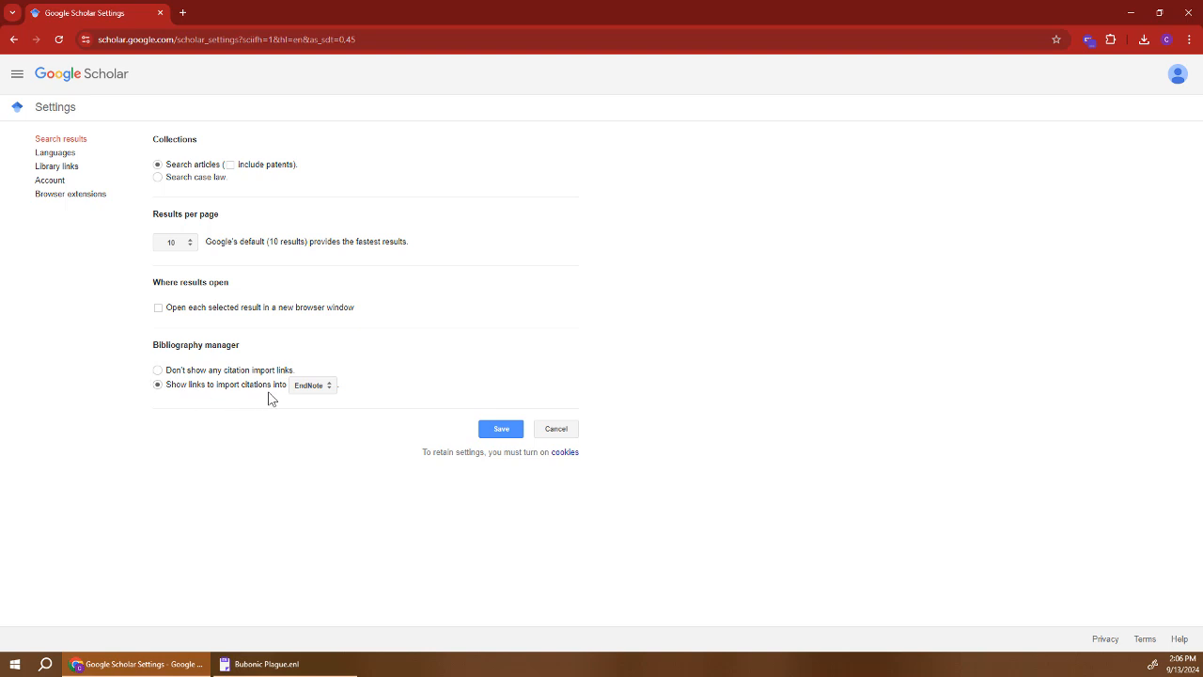
pyautogui.click(317, 393)
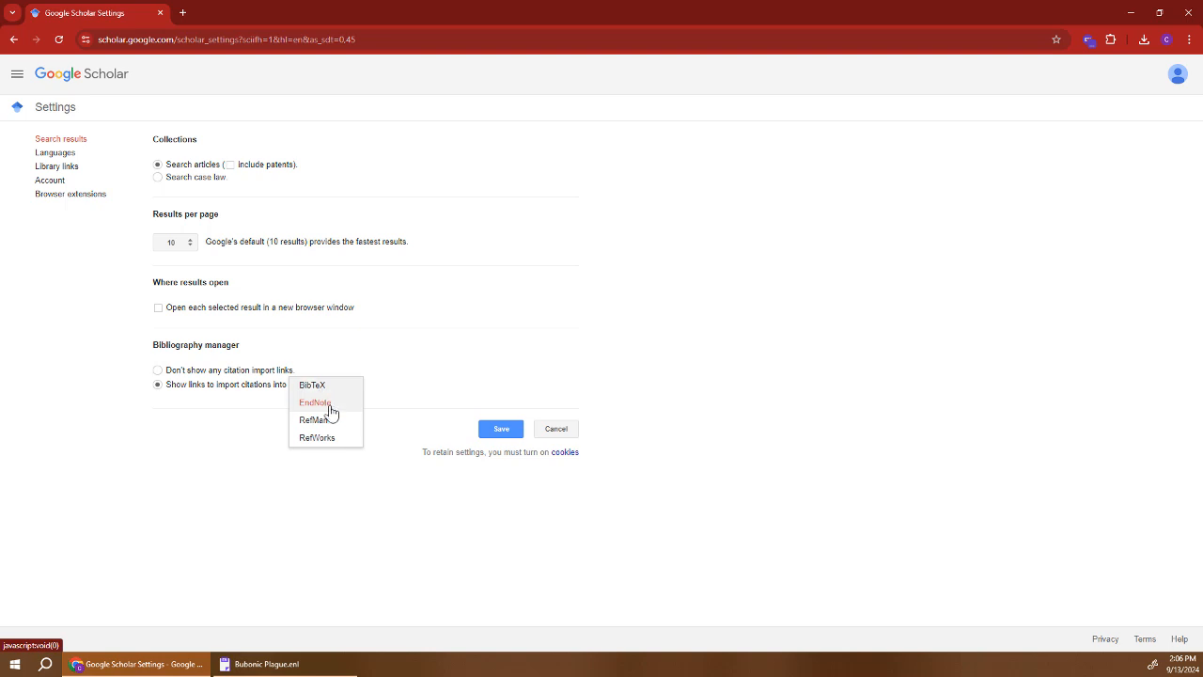
pyautogui.click(326, 405)
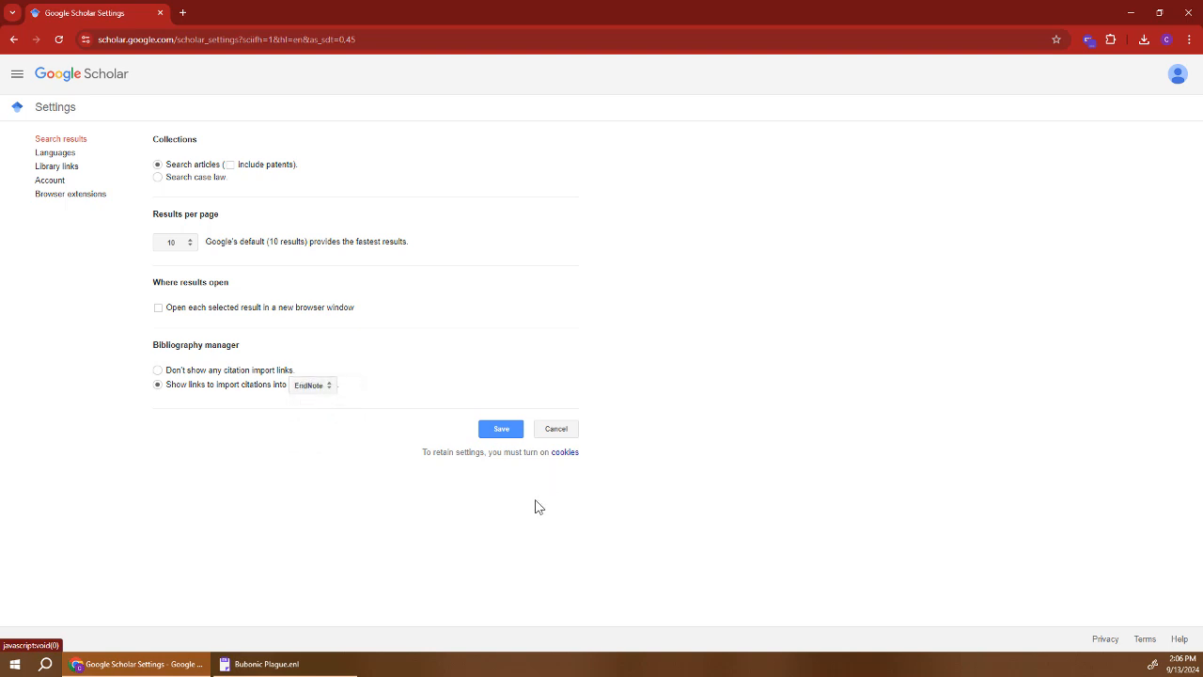
pyautogui.click(501, 429)
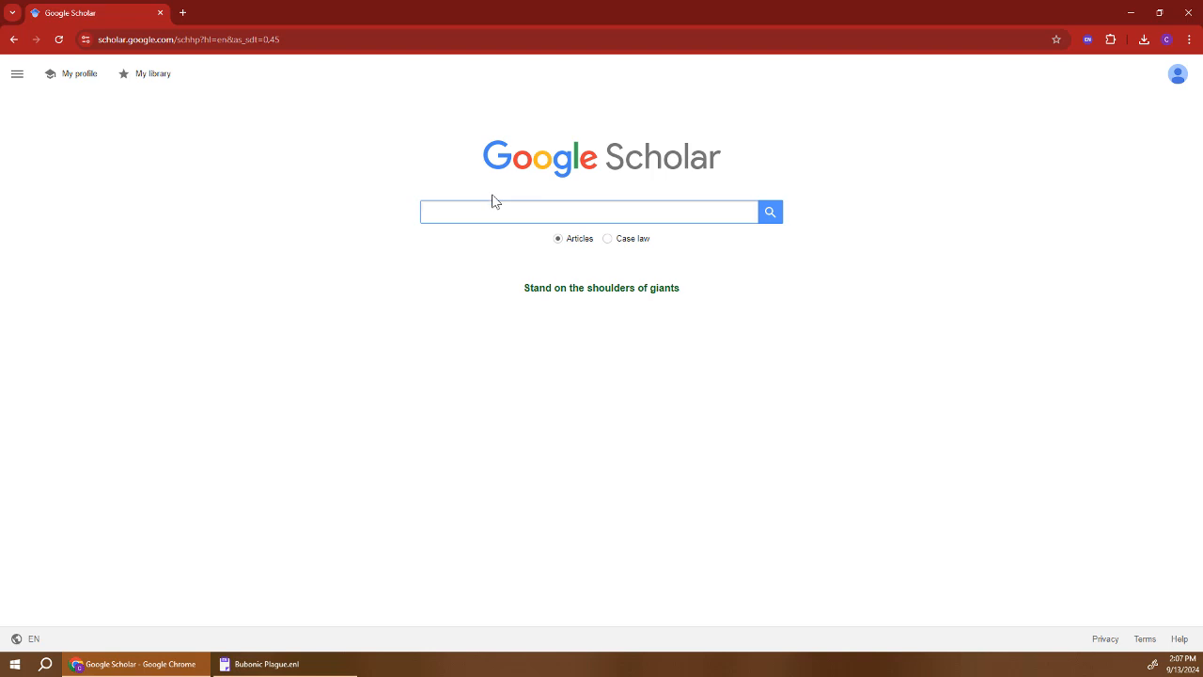
# Rerun the earlier plague query on Google Scholar by pasting it into the search box.
pyautogui.click(440, 214)
pyautogui.write('"Bubonic Plague" OR "Black Death"')
pyautogui.click(771, 215)
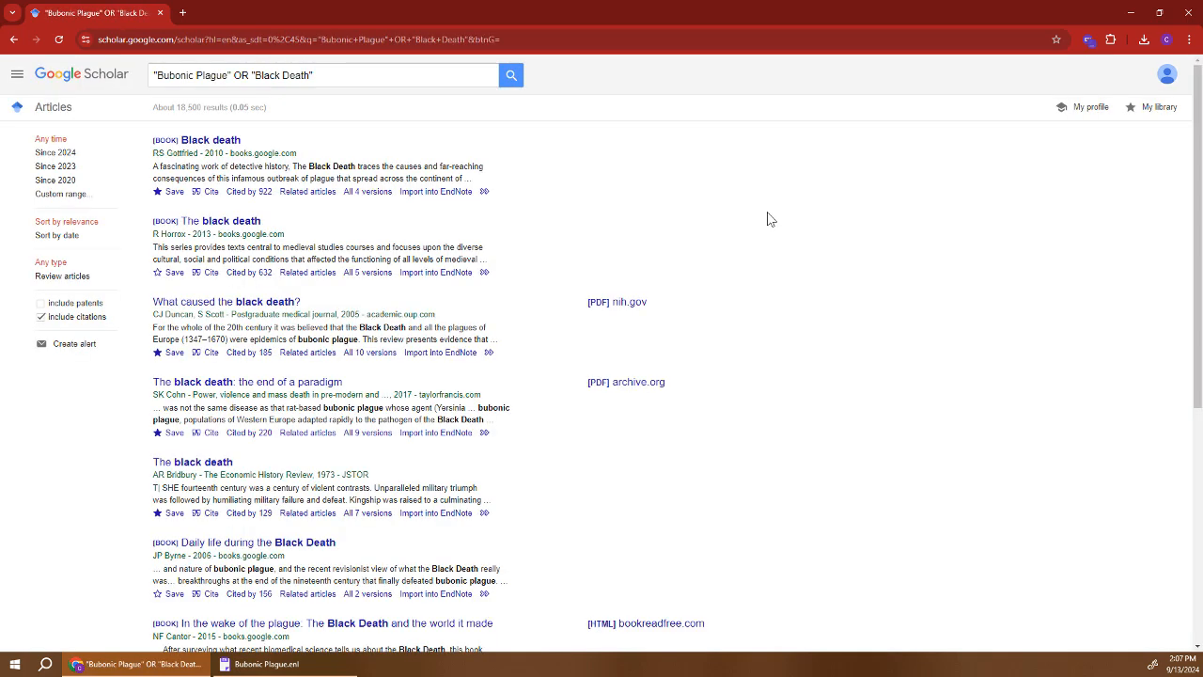
# Import 'What caused the black death?' into EndNote from its .enw file, reaching 20 references.
pyautogui.click(430, 360)
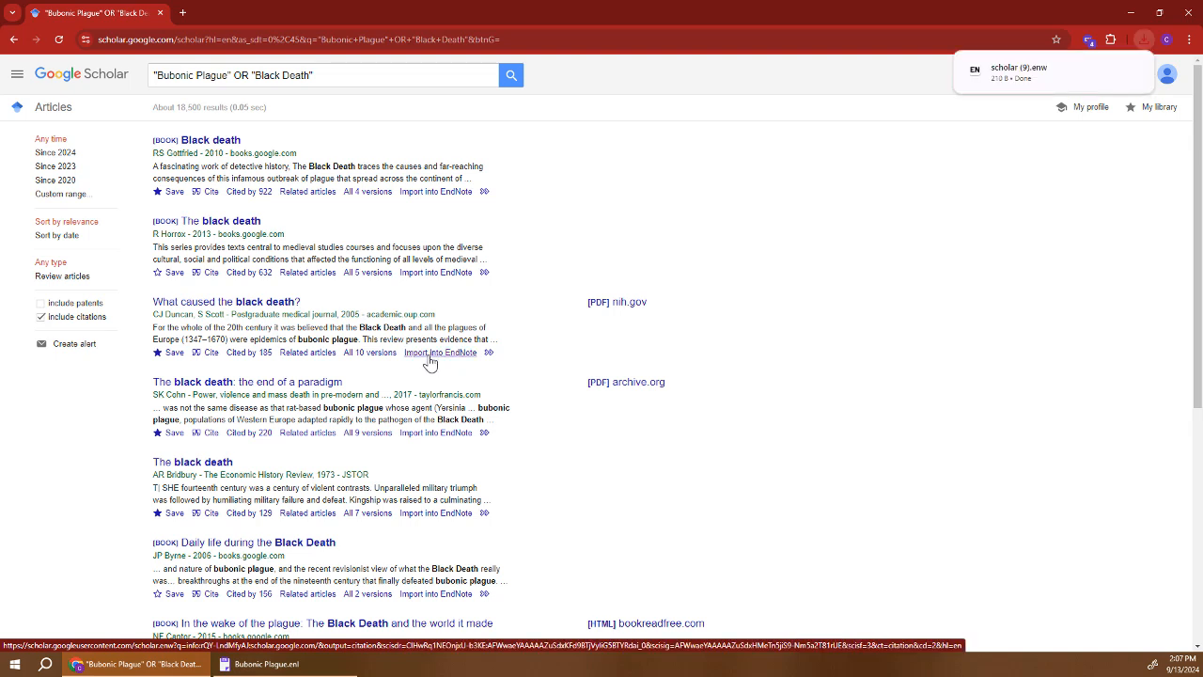
pyautogui.click(1034, 79)
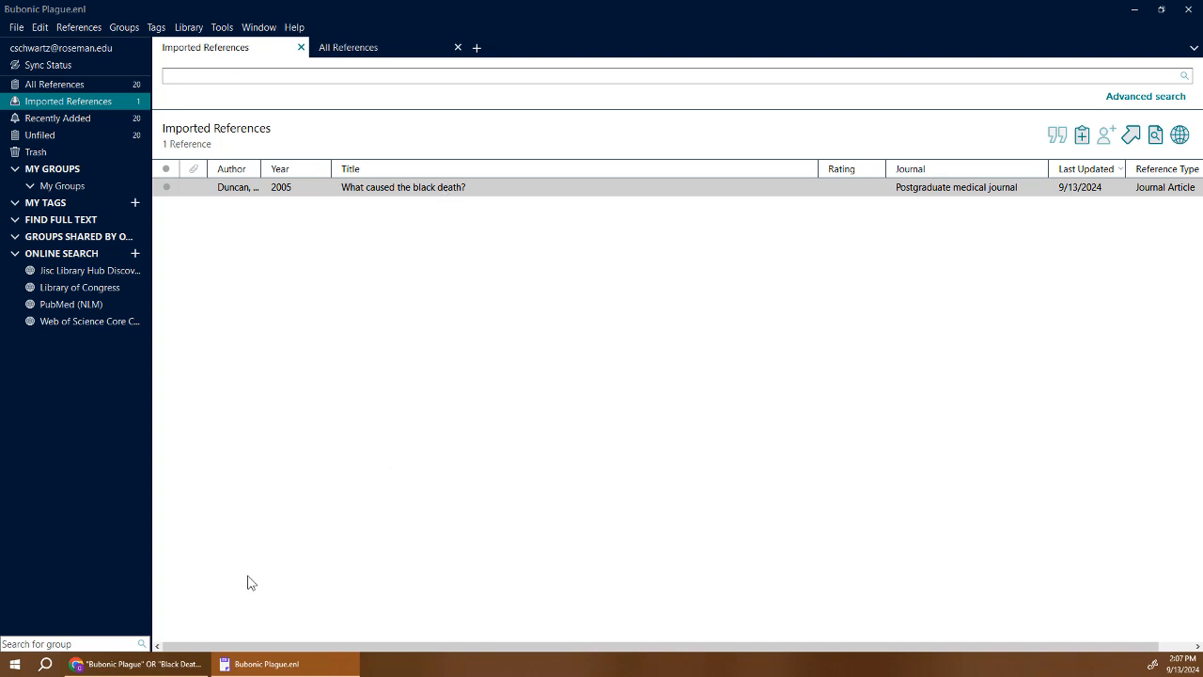
pyautogui.click(155, 667)
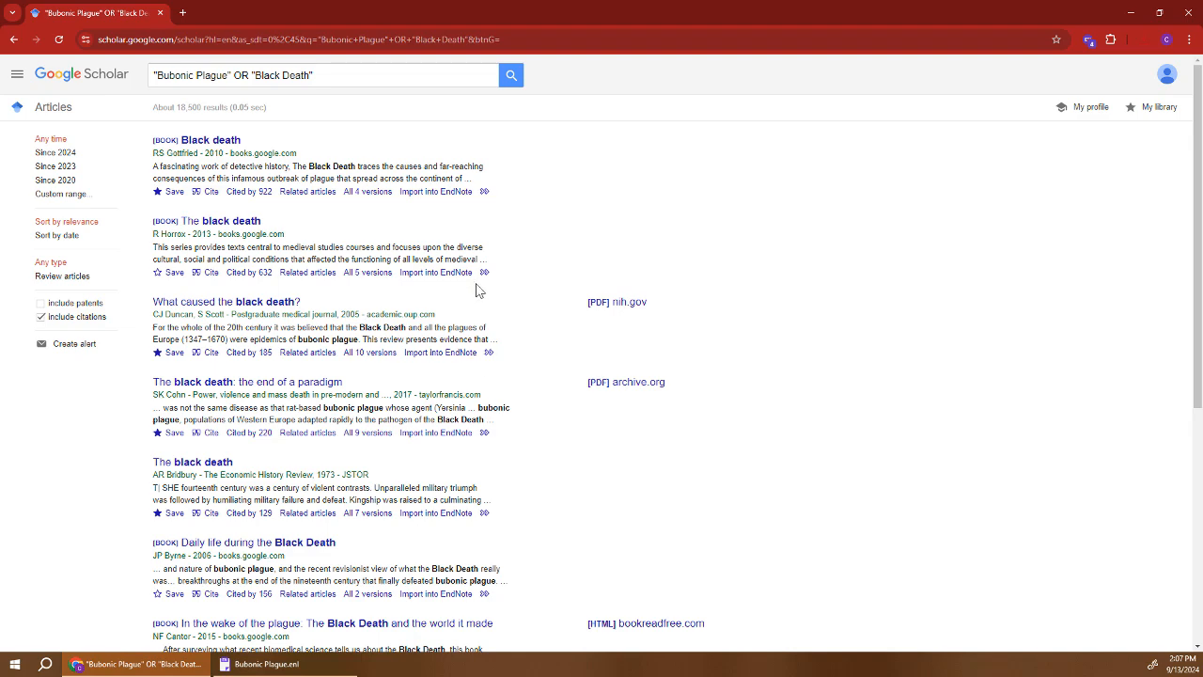
# Save the spatiotemporal modelling article and another plague article to My library under the Bubonic Plague label.
pyautogui.scroll(-4, 479, 320)
pyautogui.scroll(4, 458, 348)
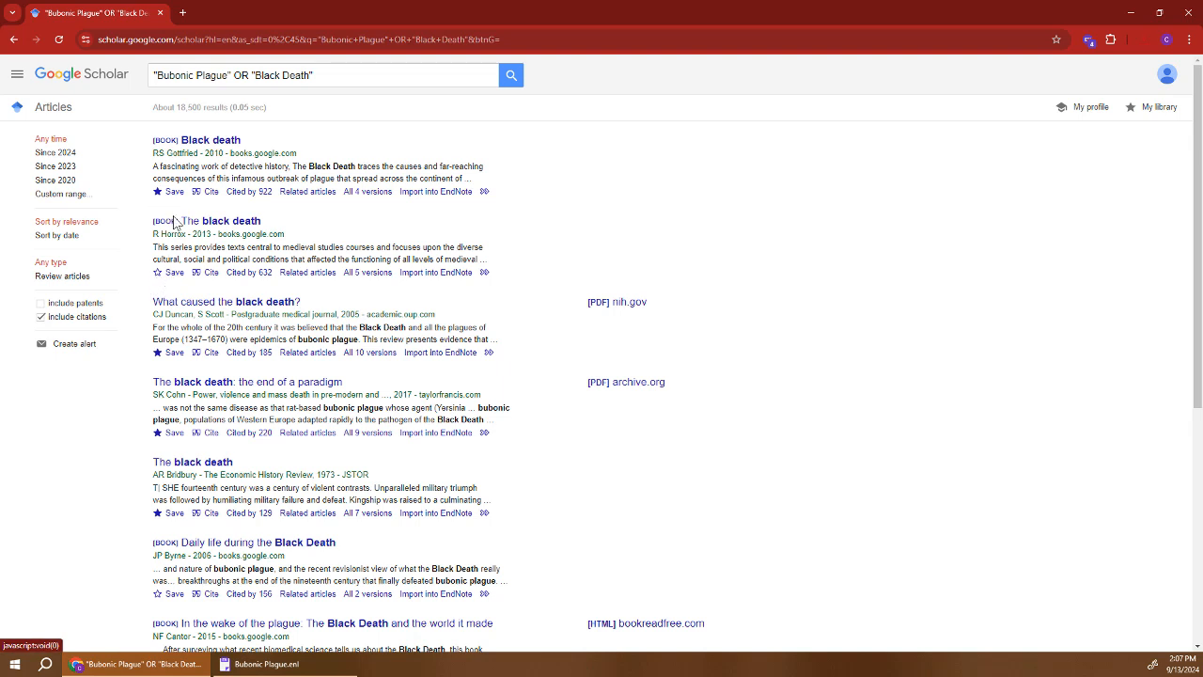
pyautogui.scroll(-3, 155, 555)
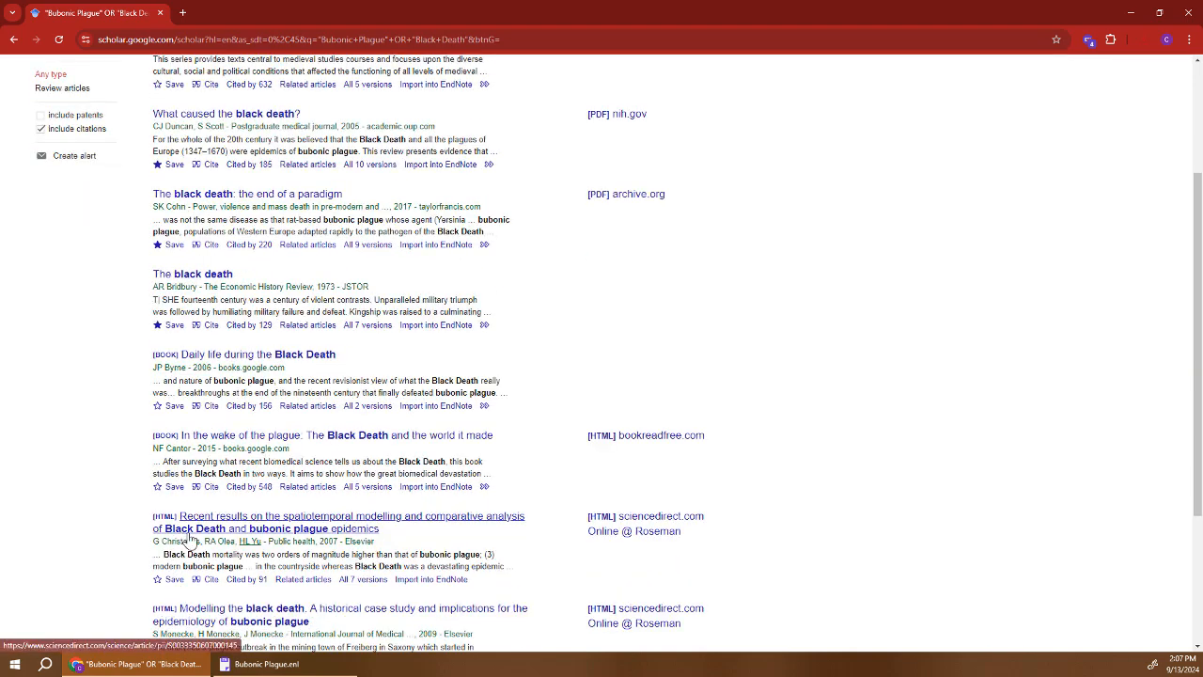
pyautogui.click(169, 517)
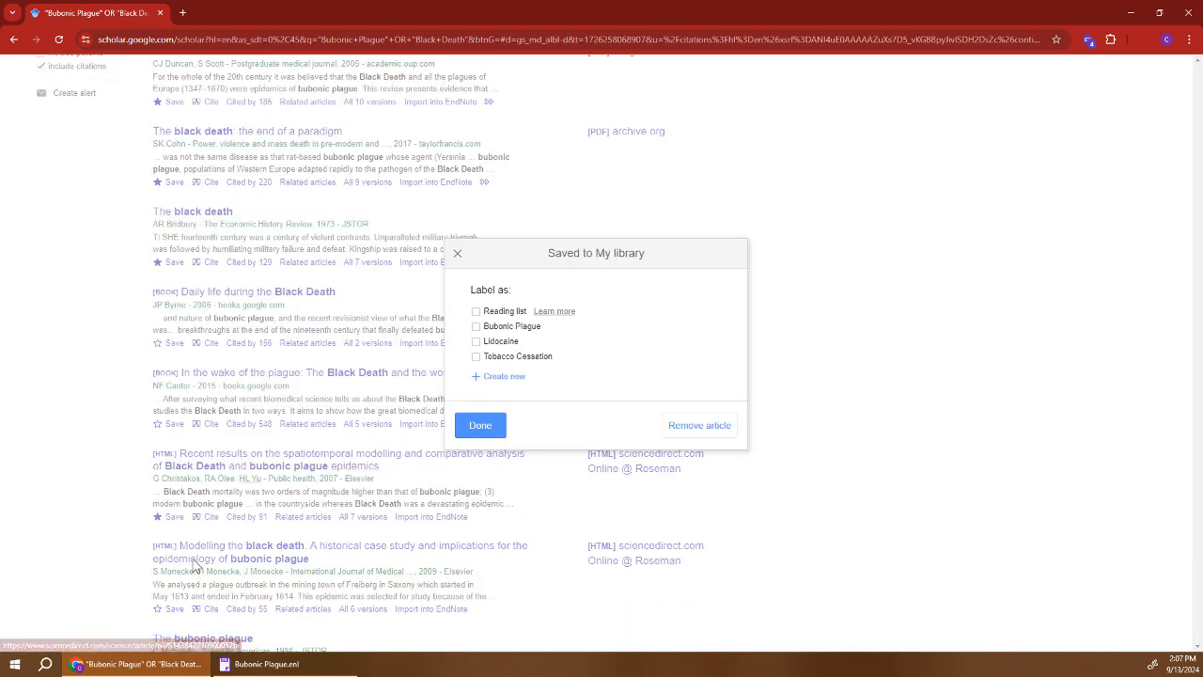
pyautogui.click(475, 326)
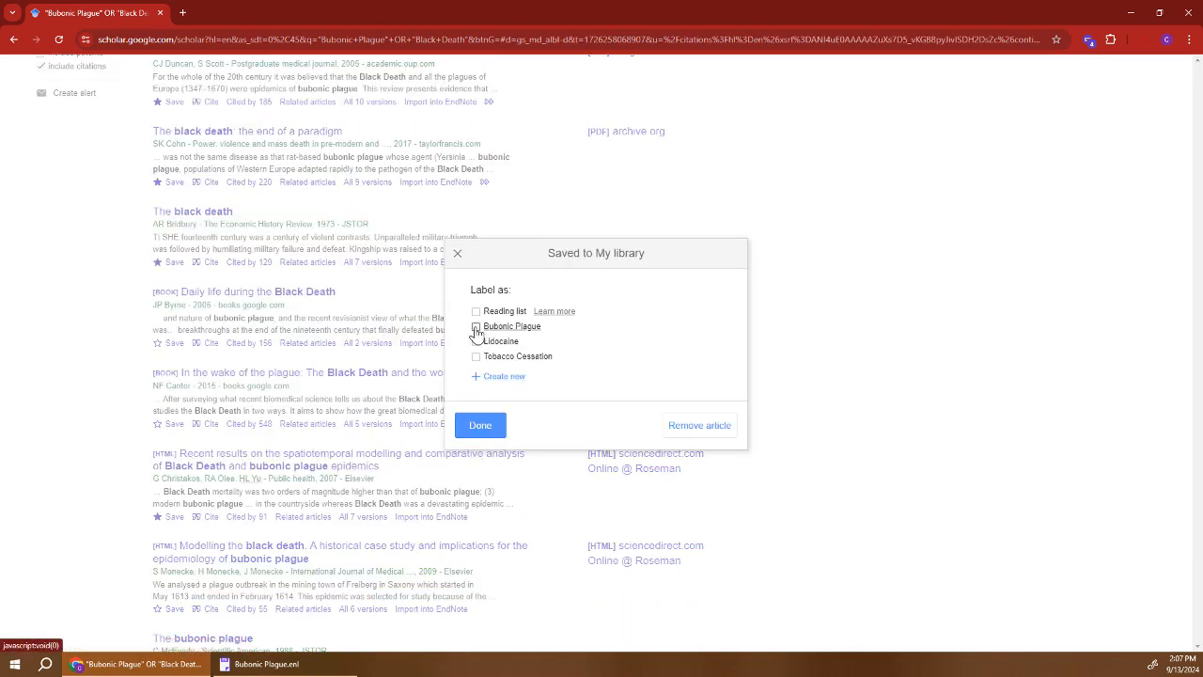
pyautogui.click(480, 425)
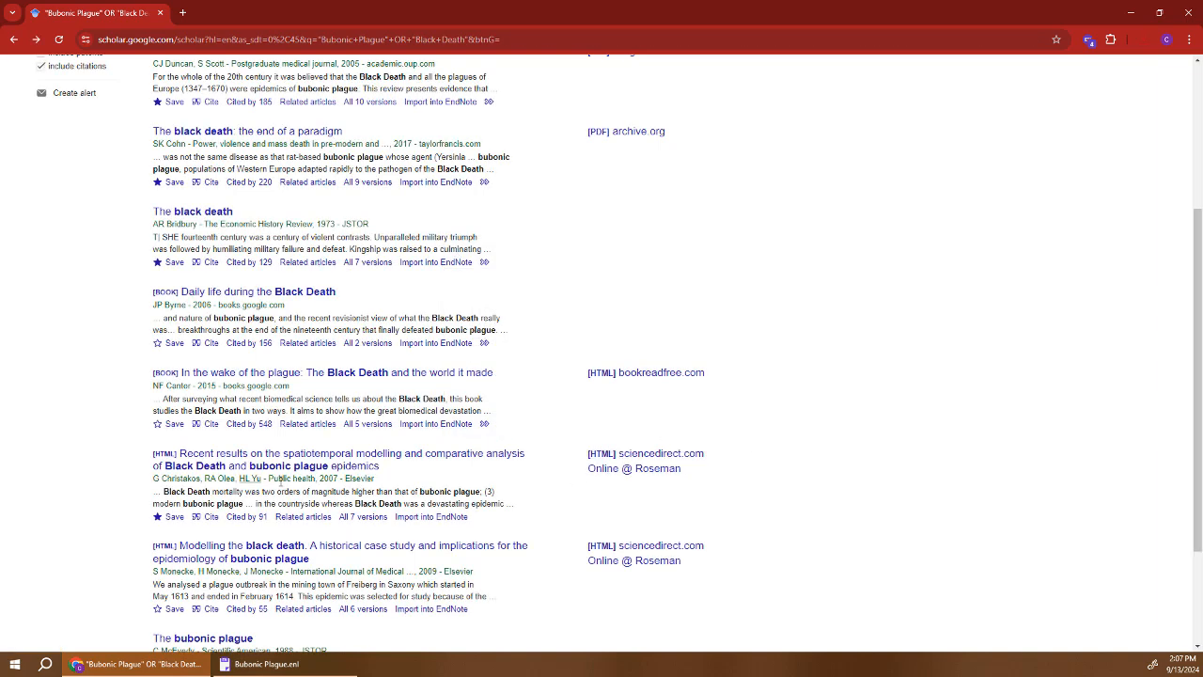
pyautogui.scroll(-2, 245, 473)
pyautogui.click(173, 454)
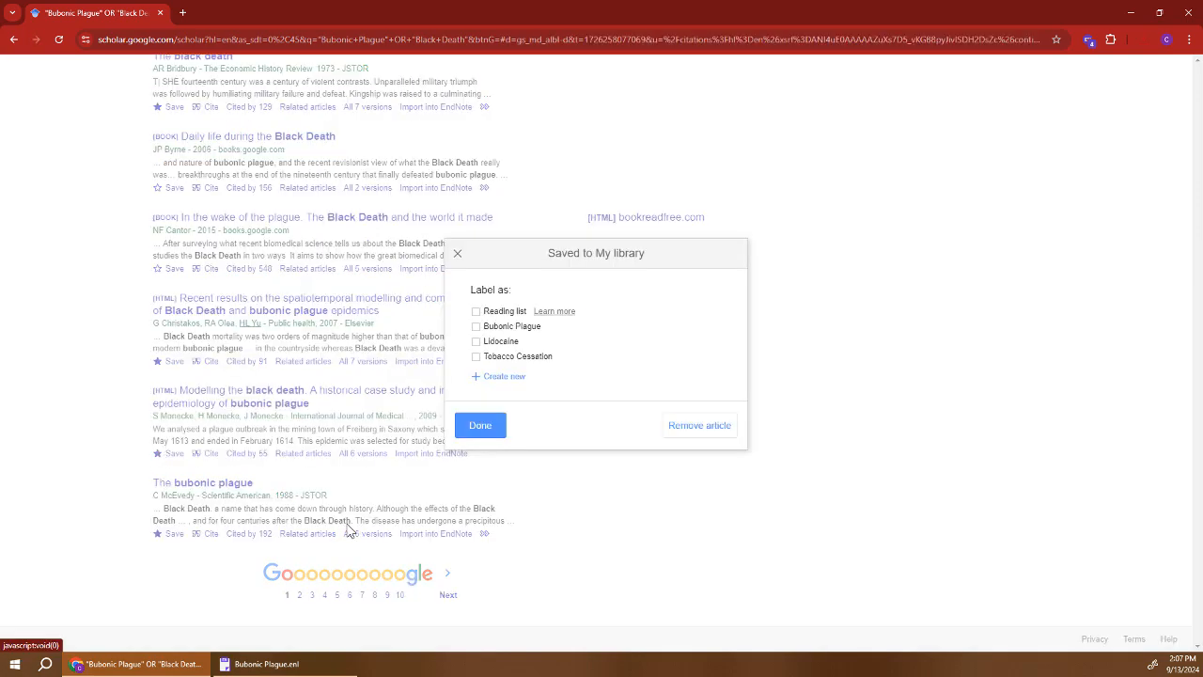
pyautogui.click(509, 328)
pyautogui.click(480, 425)
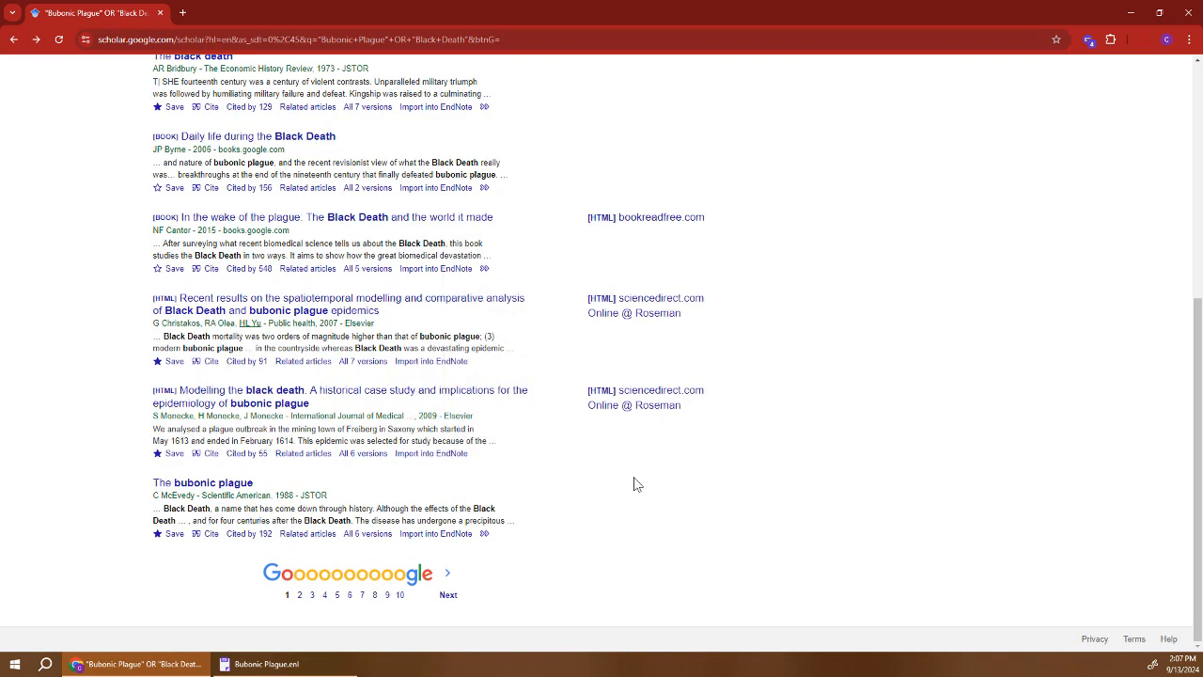
pyautogui.scroll(5, 633, 483)
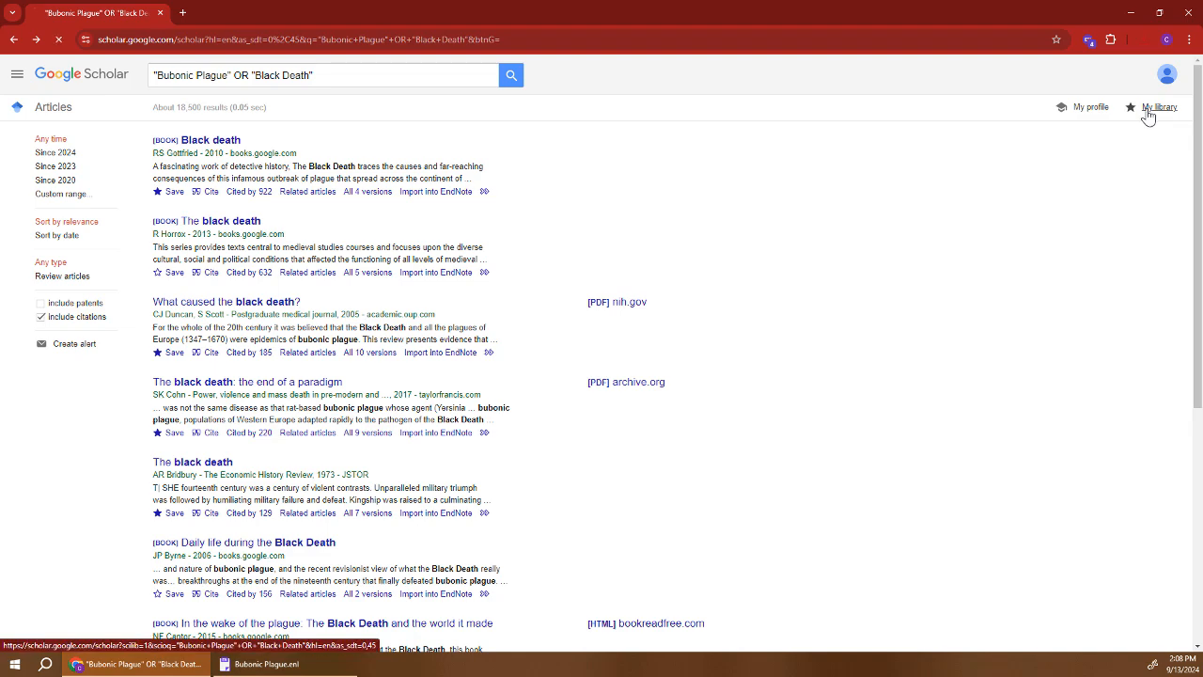
# Export all 19 Bubonic Plague-labelled articles from My library in EndNote format and import them, totalling 39 references.
pyautogui.click(74, 170)
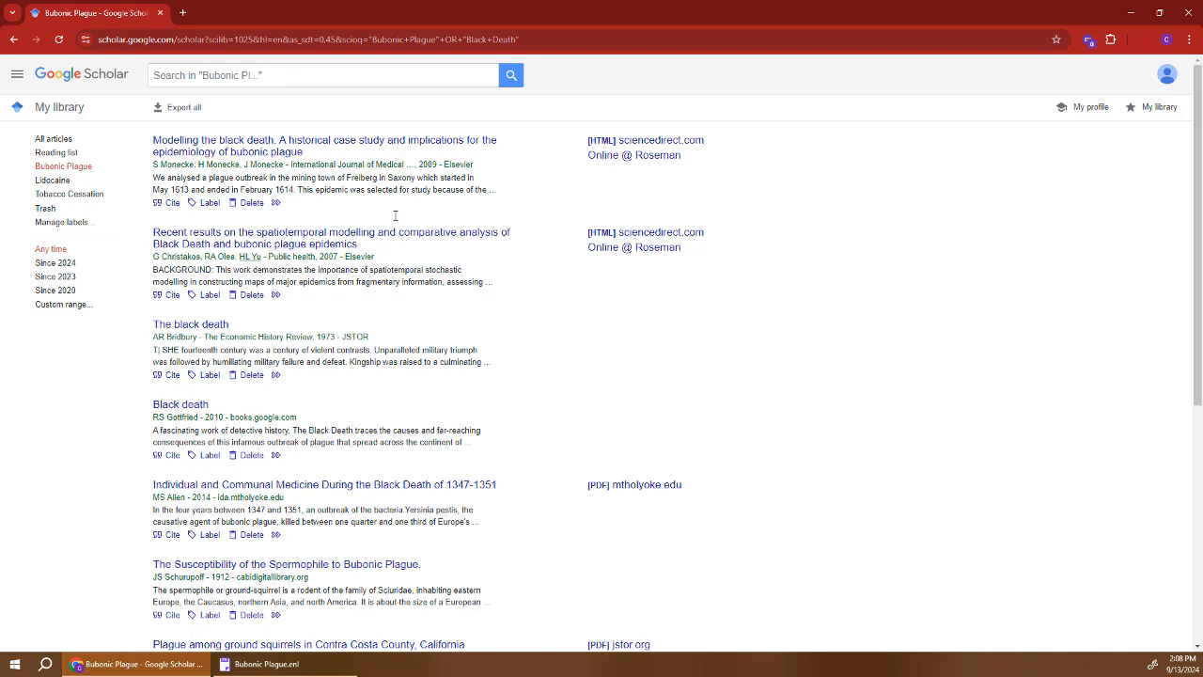
pyautogui.scroll(-5, 394, 215)
pyautogui.scroll(5, 357, 245)
pyautogui.click(183, 109)
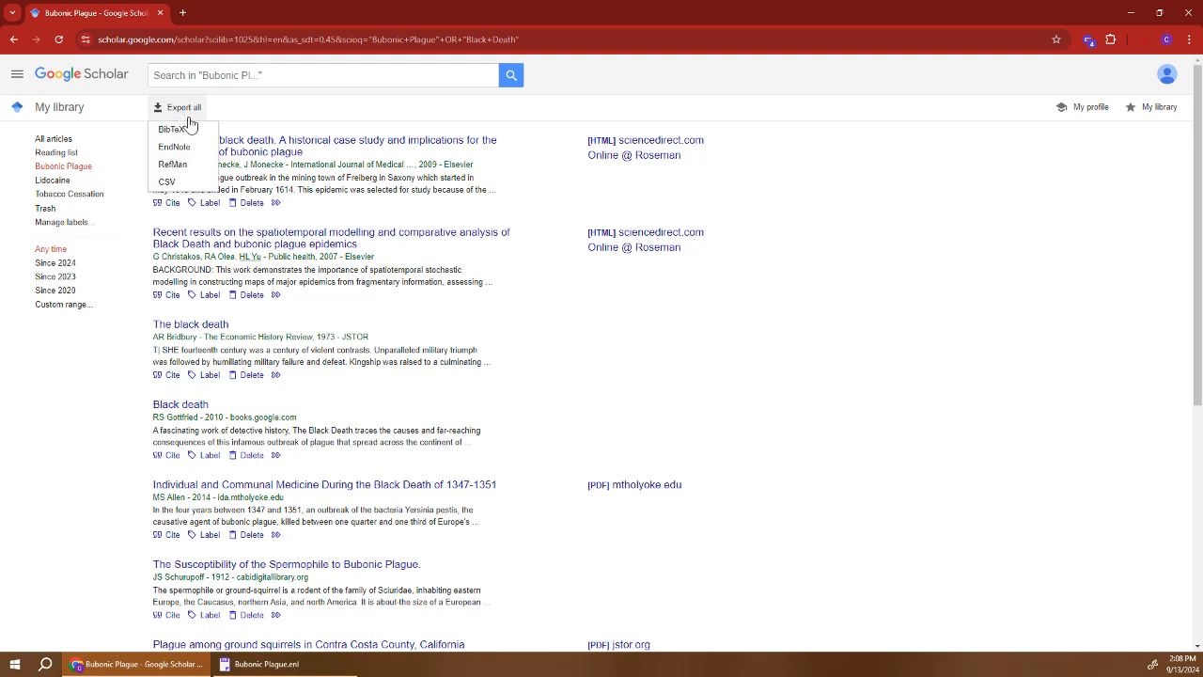
pyautogui.click(191, 154)
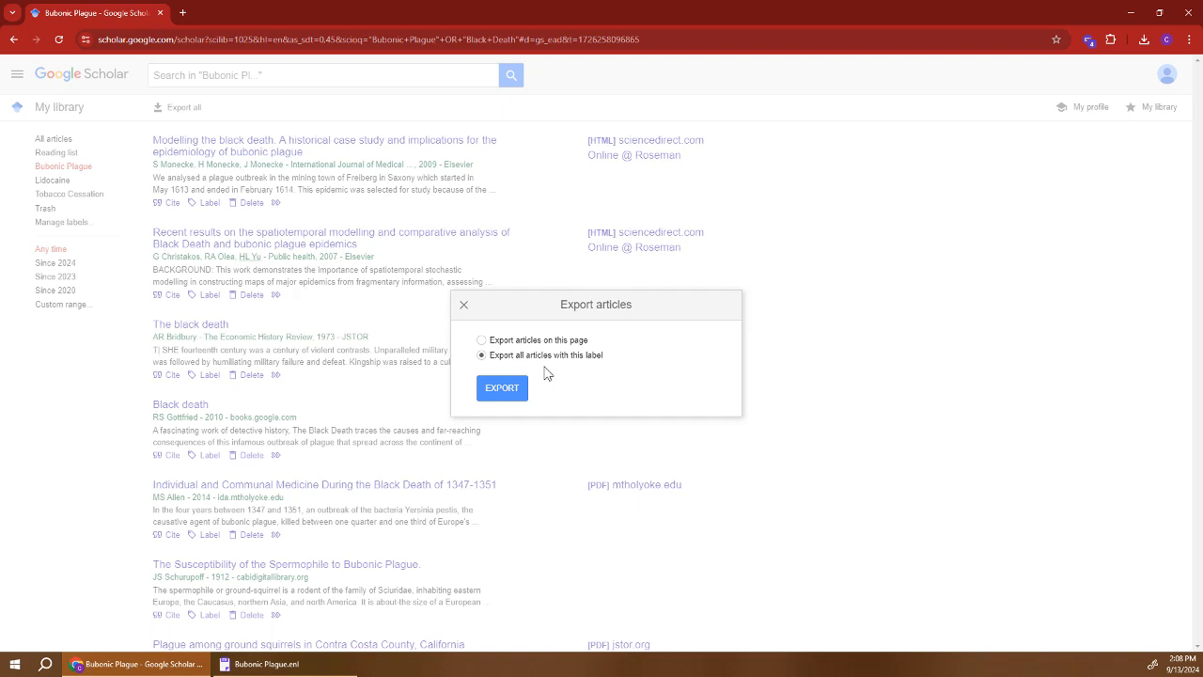
pyautogui.click(501, 393)
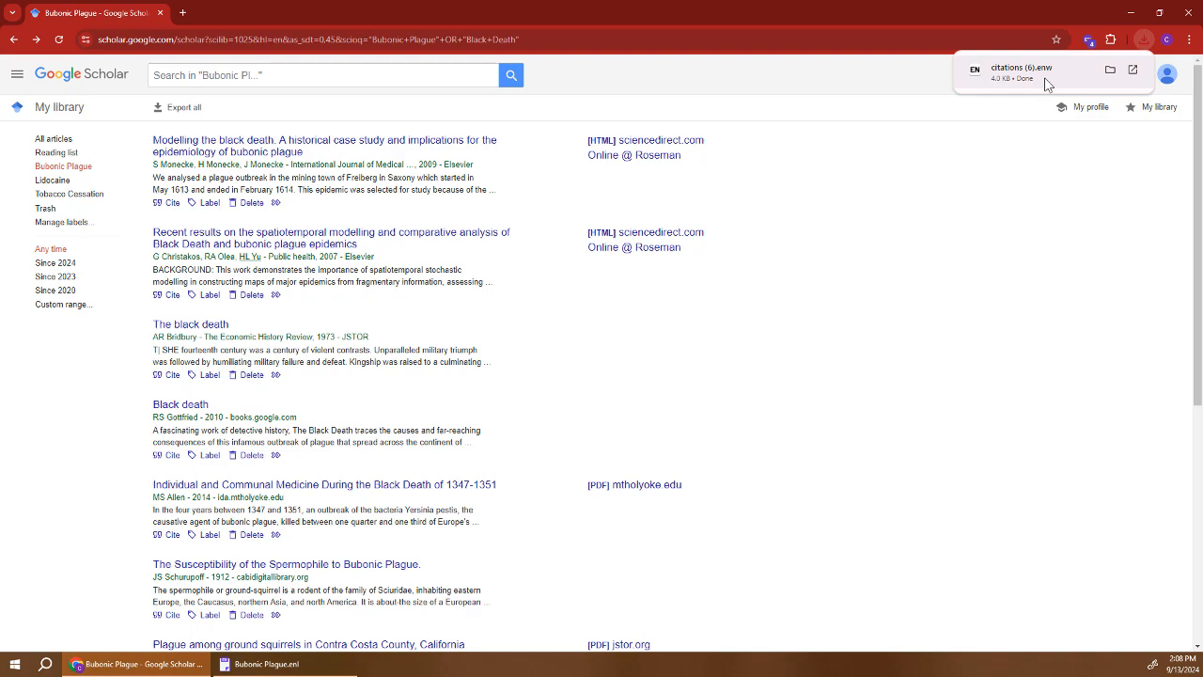
pyautogui.click(1048, 85)
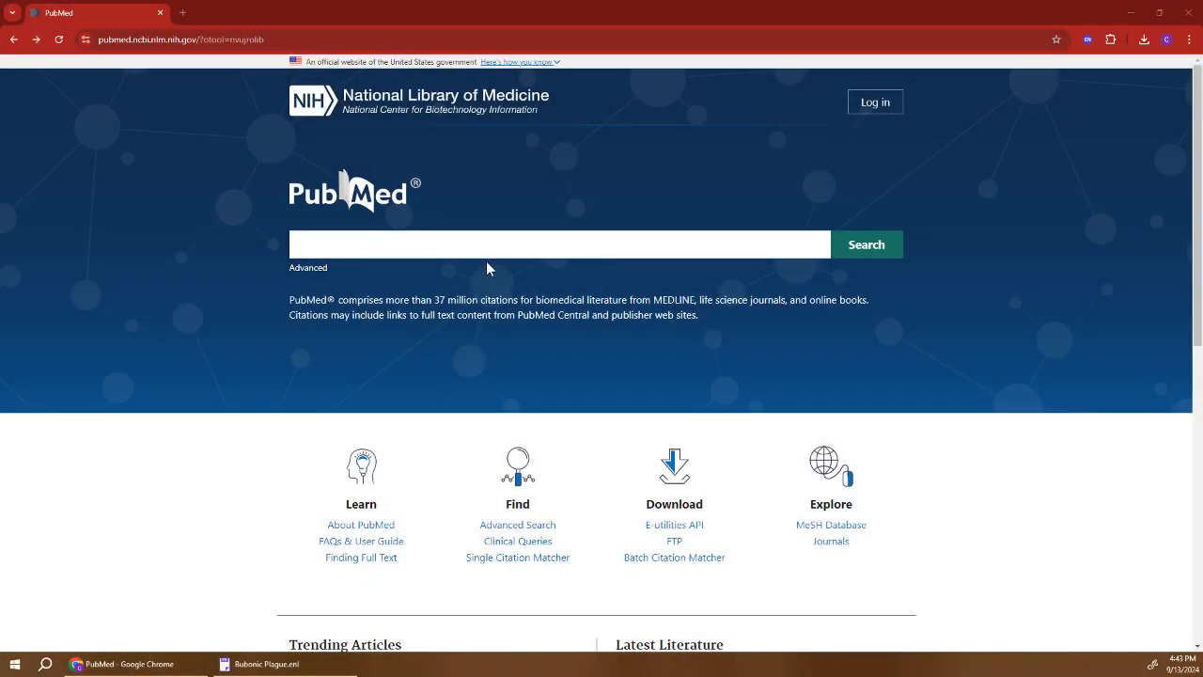
# Search PubMed for bubonic plague or Black Death.
pyautogui.click(437, 247)
pyautogui.write('"Bubonic Plague" OR "Black Death"')
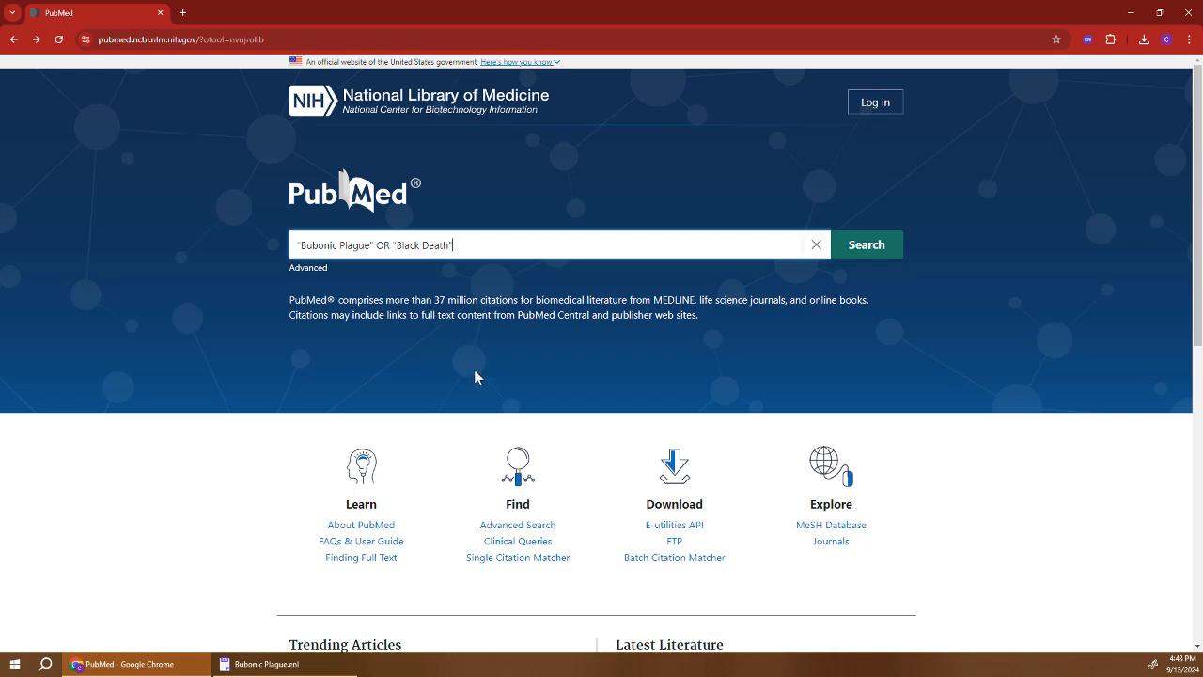
pyautogui.click(868, 249)
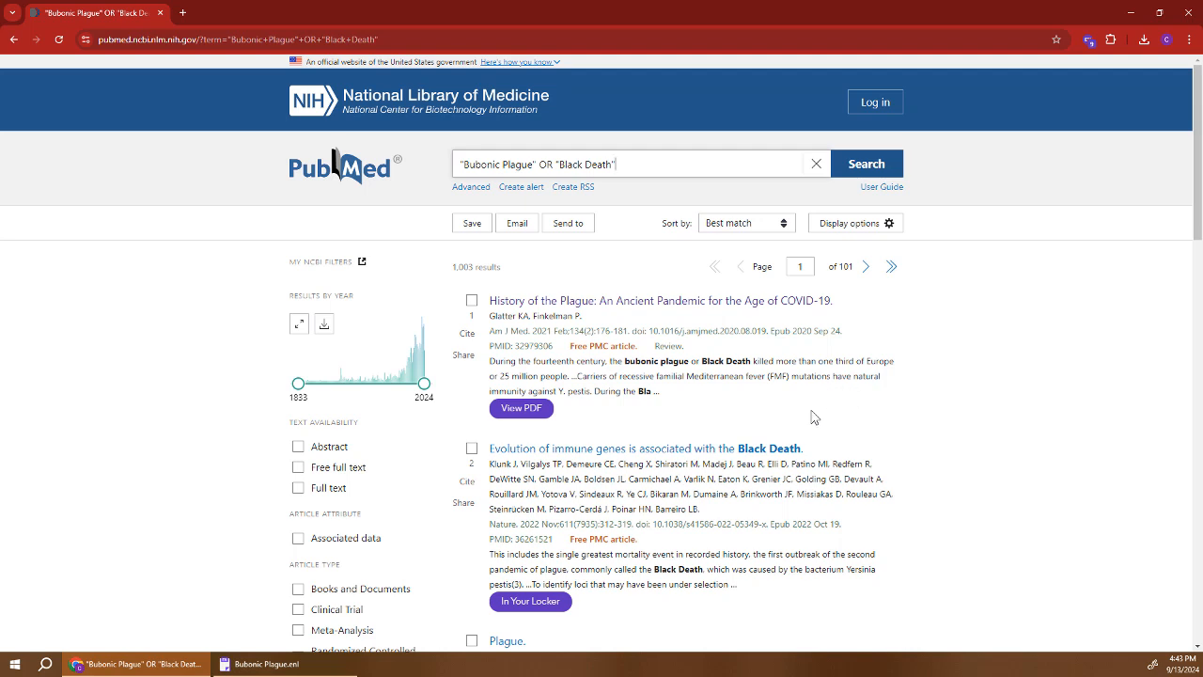
# Import the first result, the History of the Plague review, into EndNote as a .nbib citation.
pyautogui.click(663, 301)
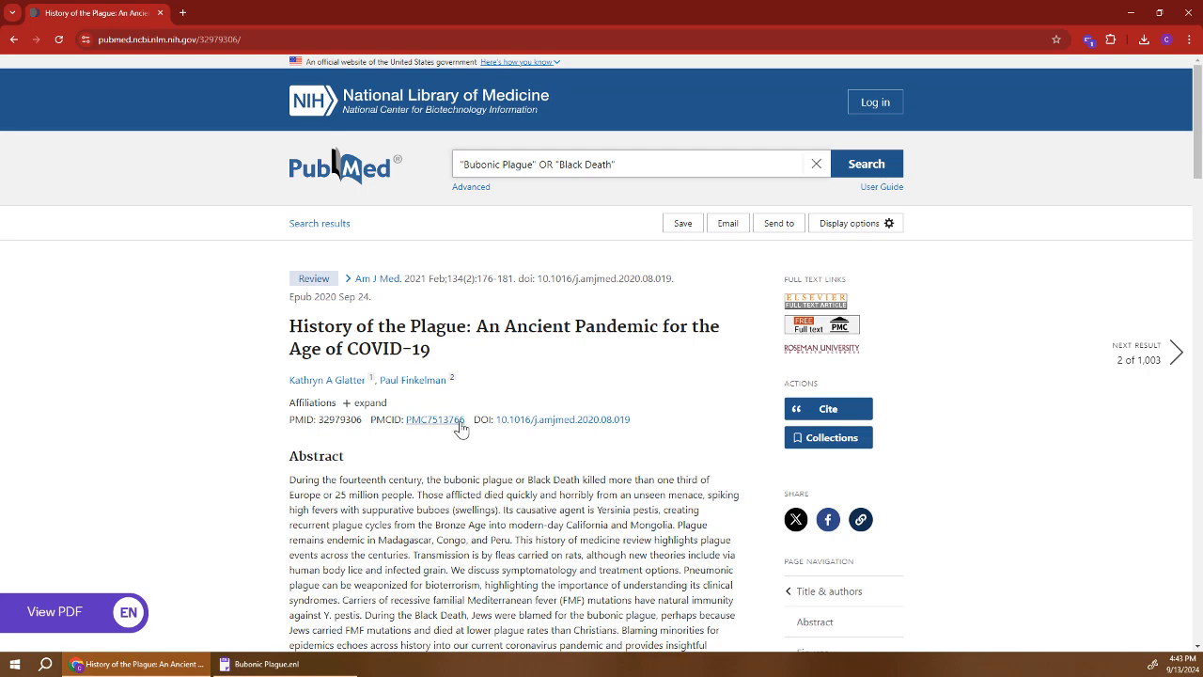
pyautogui.click(817, 410)
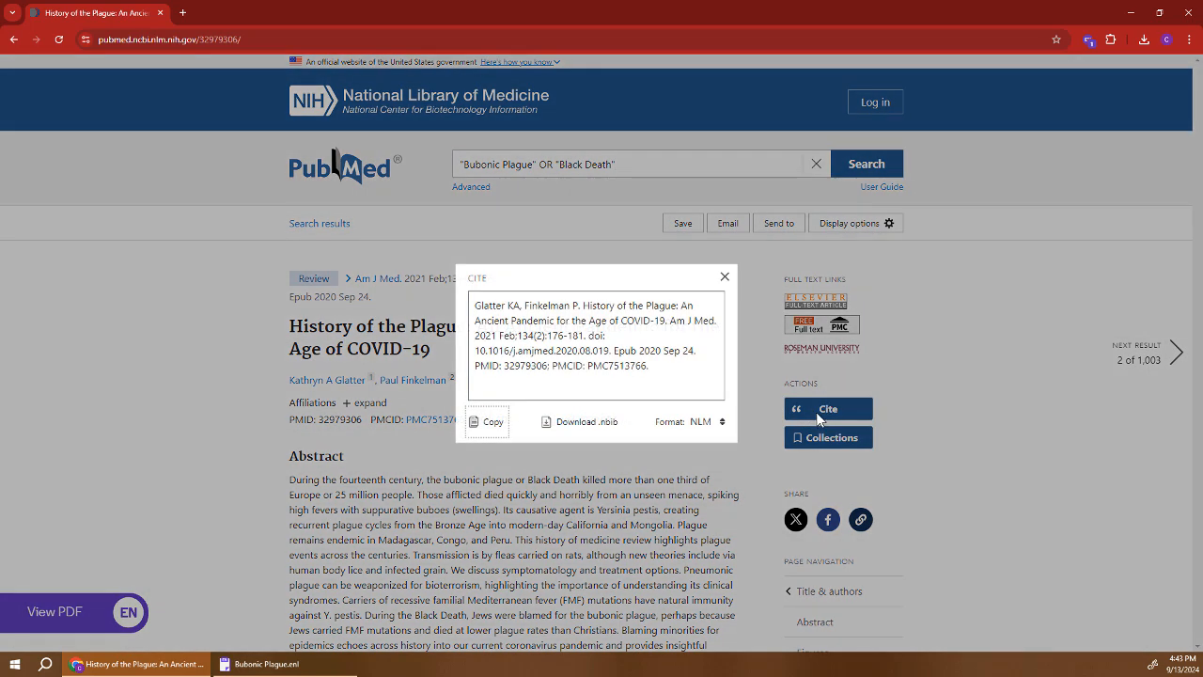
pyautogui.click(592, 429)
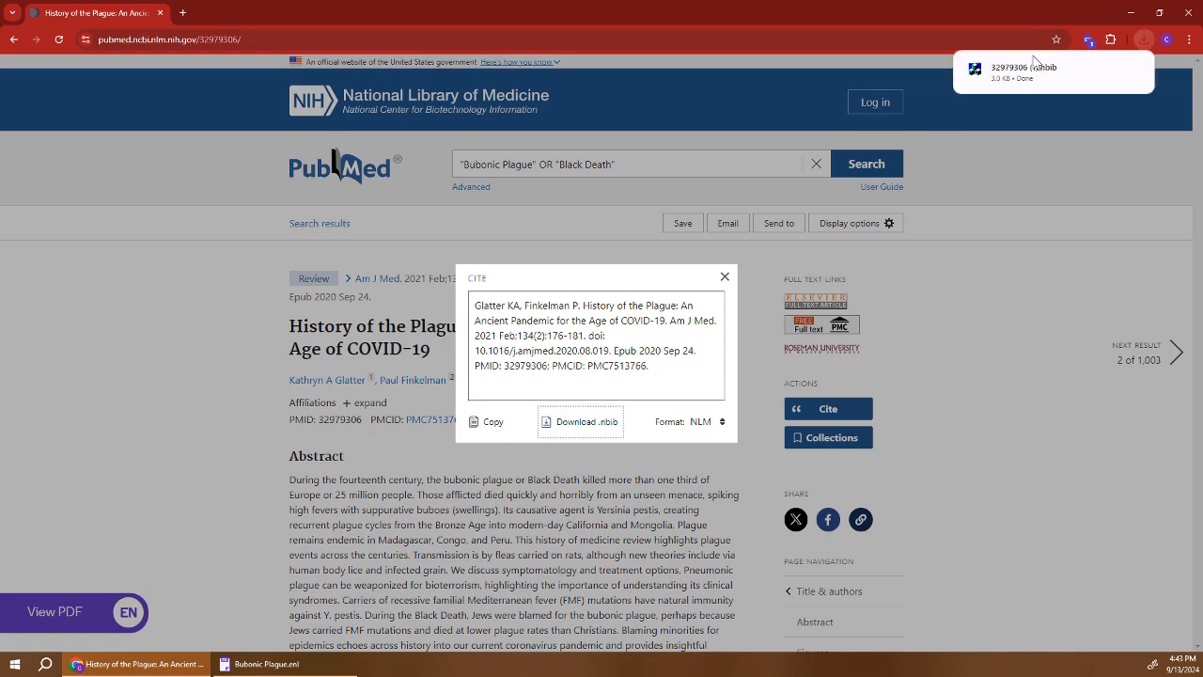
pyautogui.click(1025, 68)
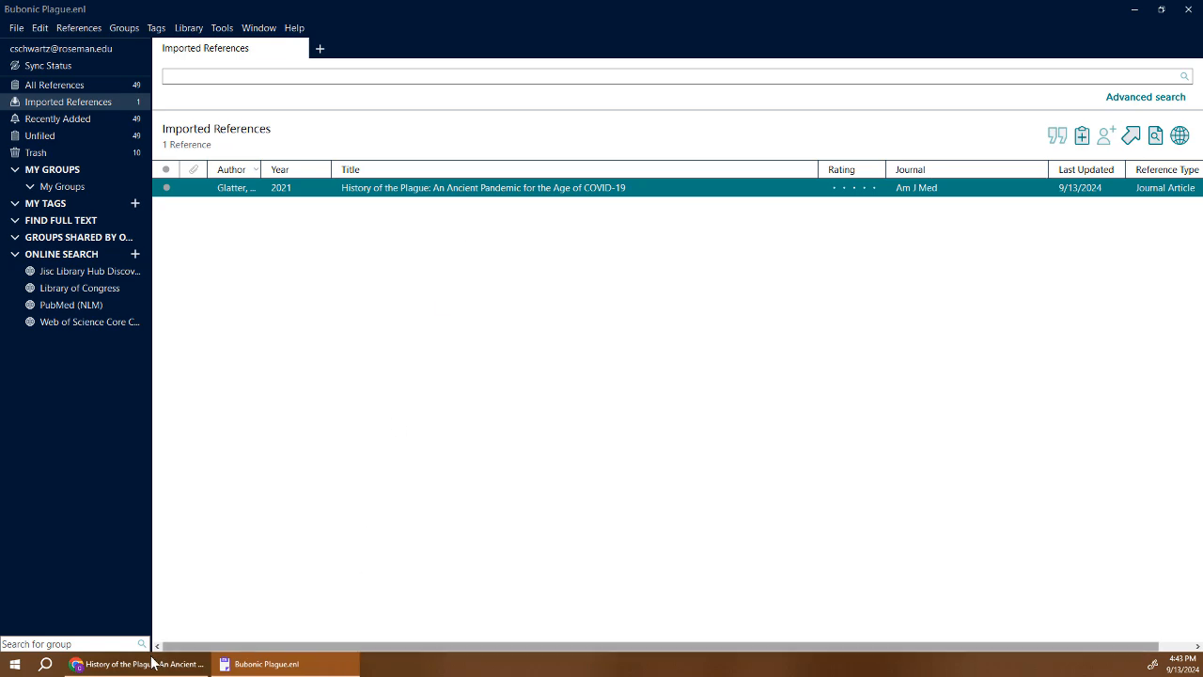
pyautogui.click(120, 665)
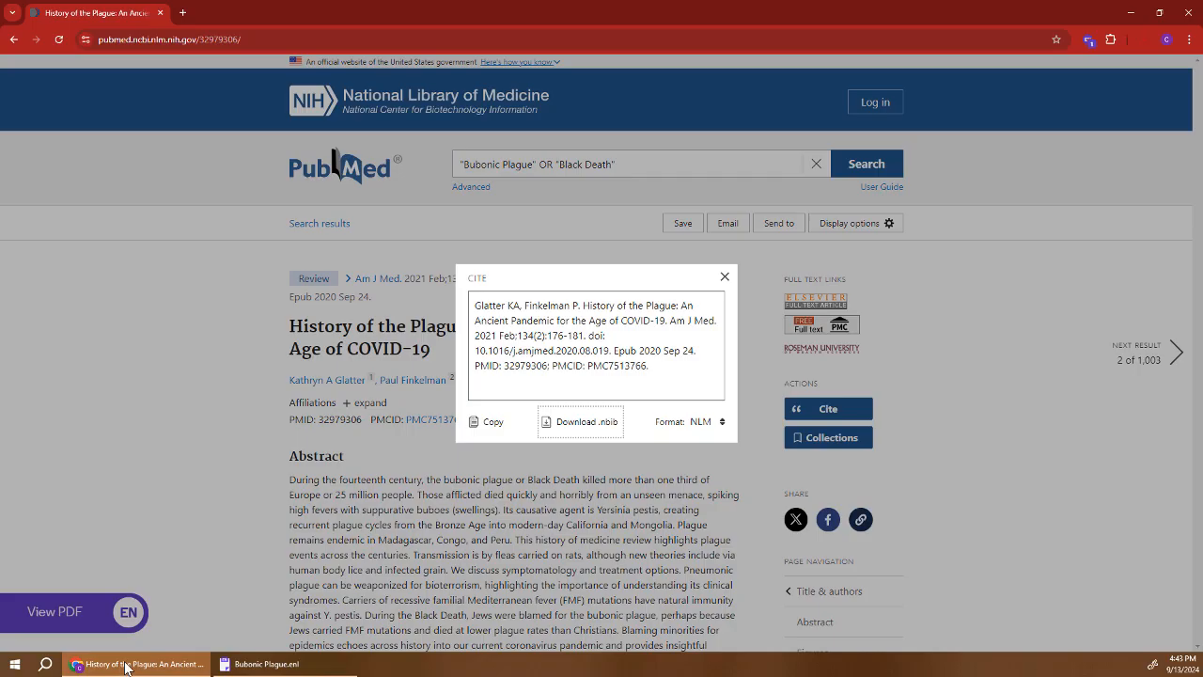
pyautogui.click(13, 39)
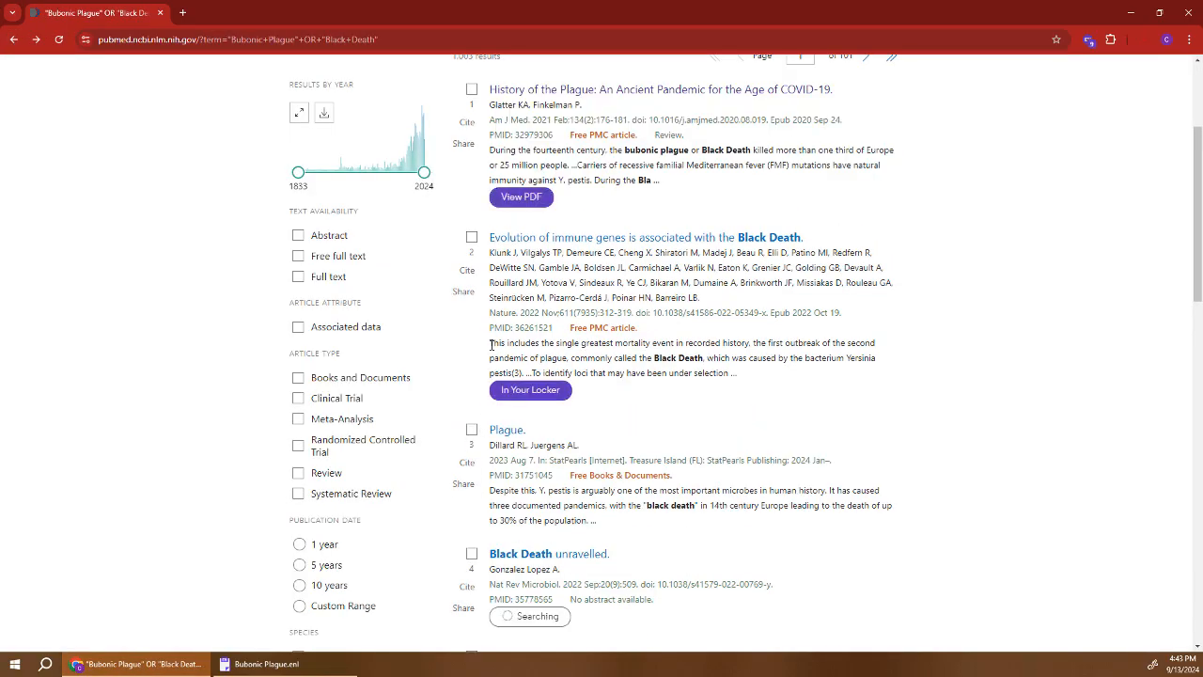
# Select the first three plague results and choose export to citation manager.
pyautogui.scroll(1, 489, 345)
pyautogui.click(472, 151)
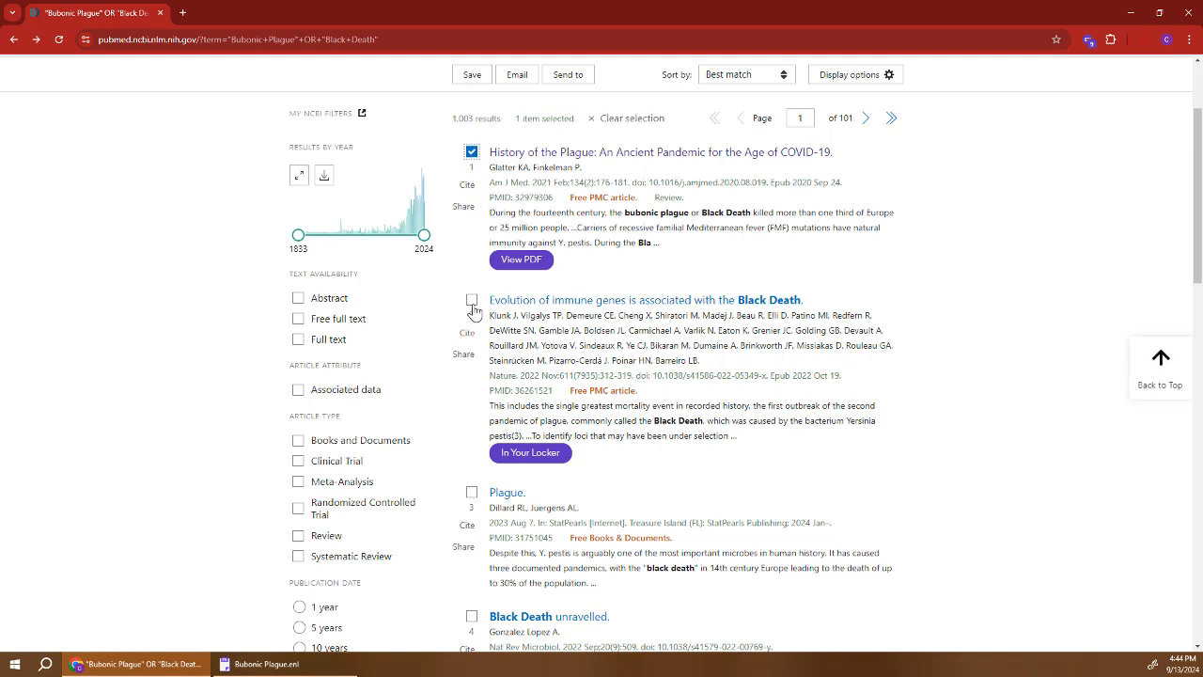
pyautogui.click(472, 299)
pyautogui.click(472, 491)
pyautogui.scroll(-1, 814, 564)
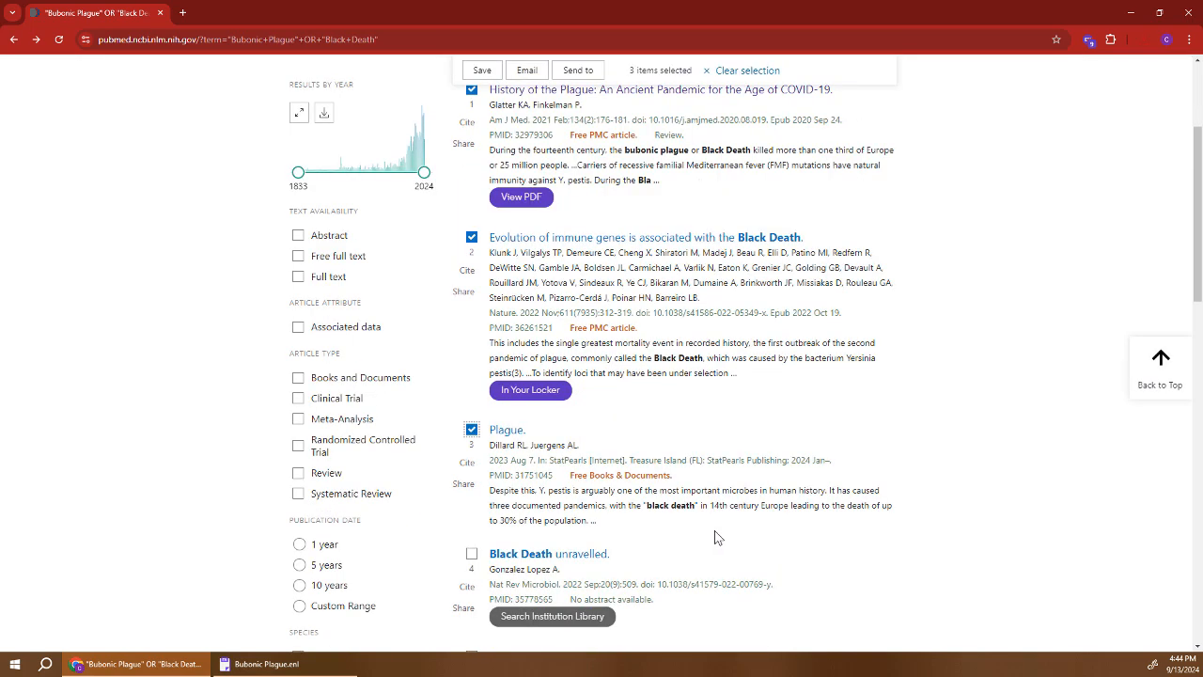
pyautogui.scroll(-1, 714, 535)
pyautogui.scroll(4, 762, 511)
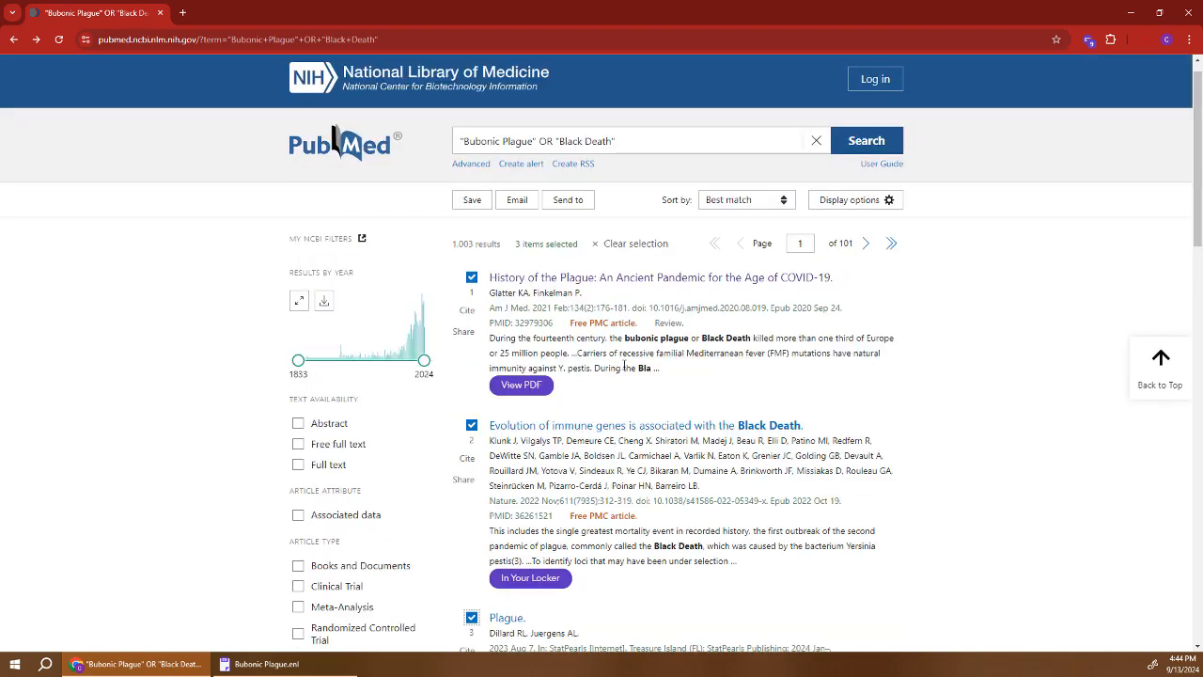
pyautogui.click(582, 205)
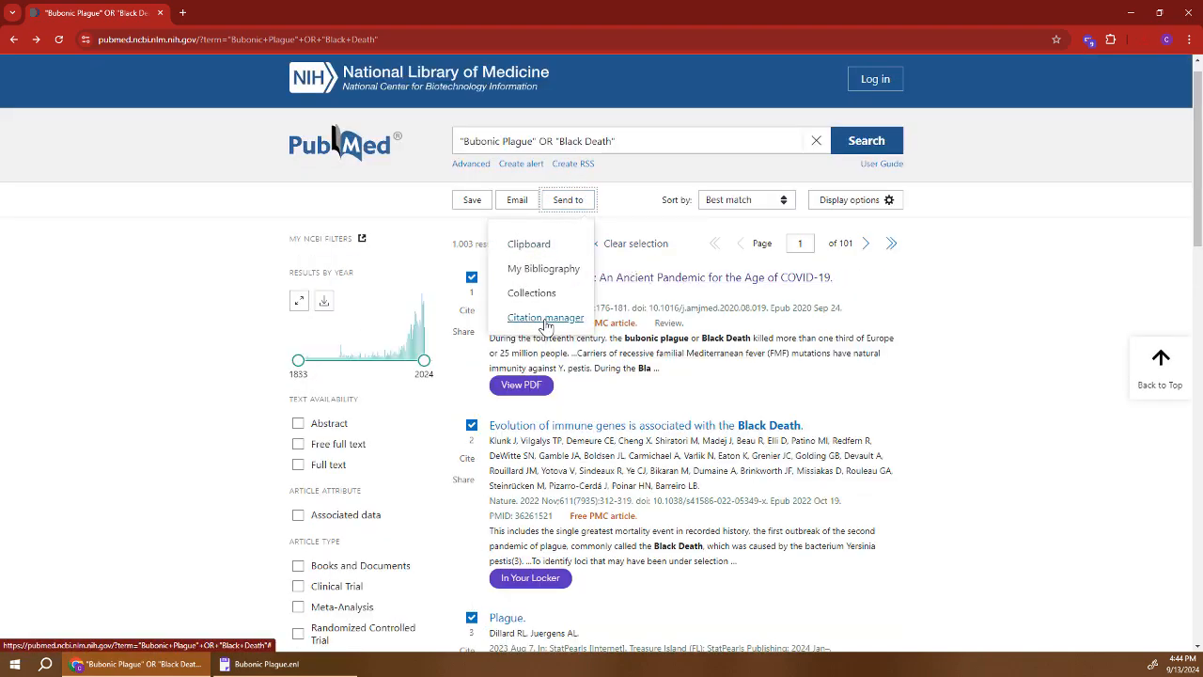
pyautogui.click(546, 319)
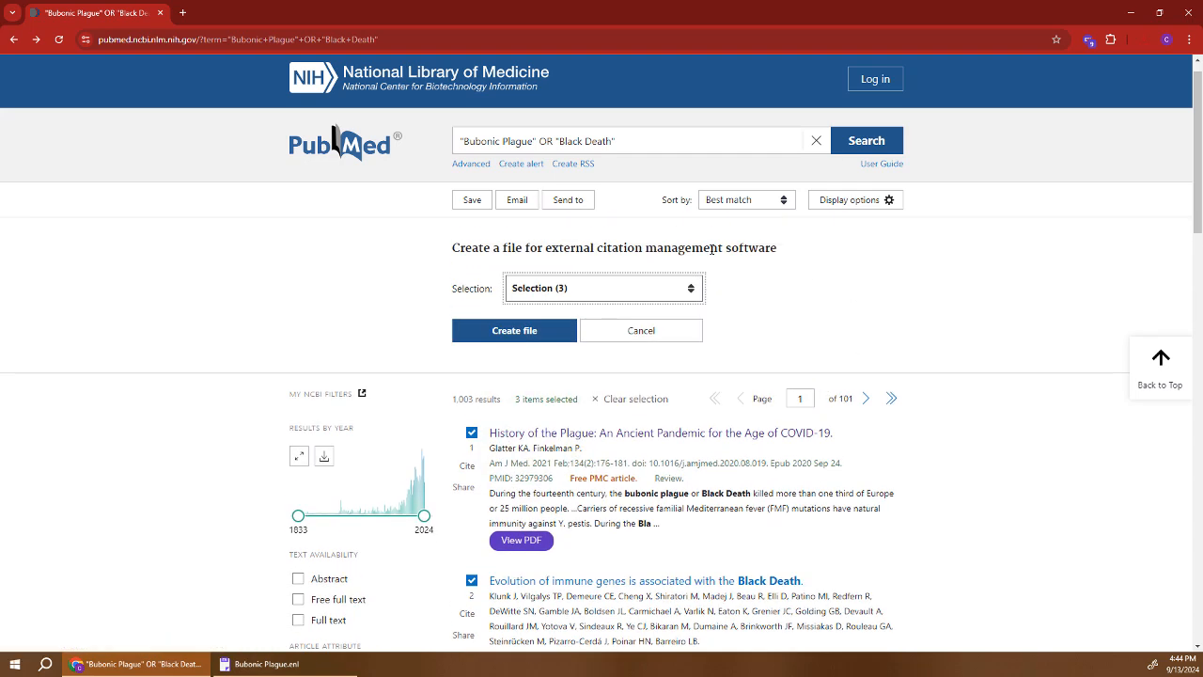
# Export all results on this page as a citation file and import it into EndNote.
pyautogui.click(582, 297)
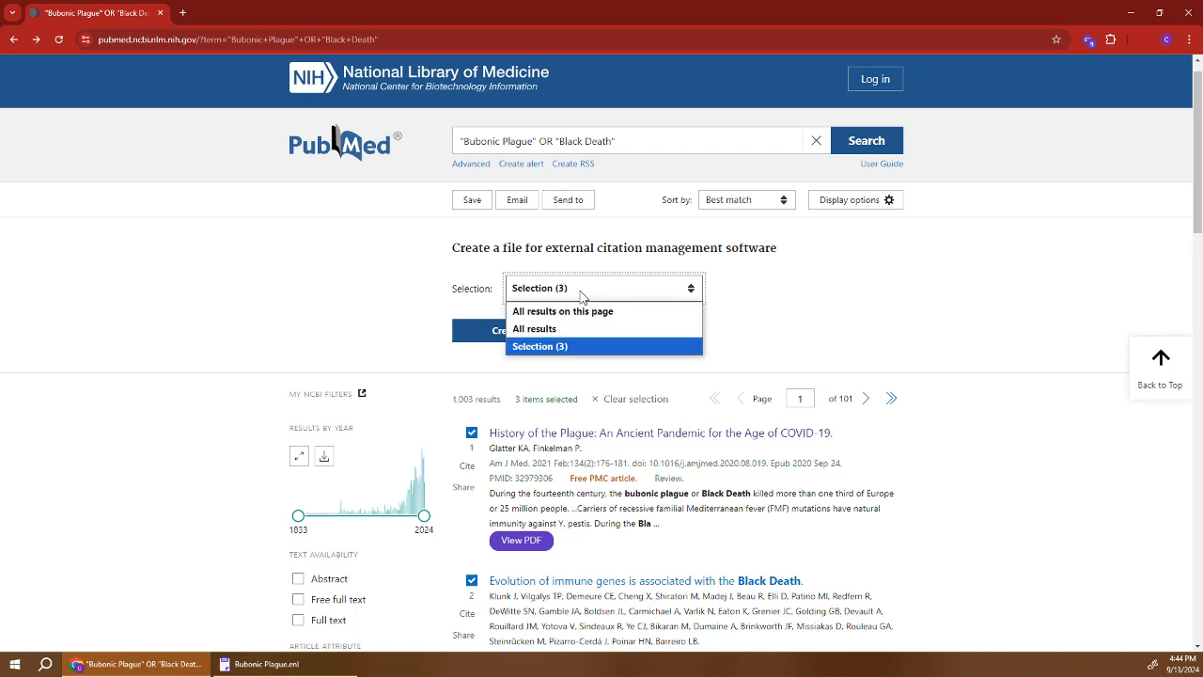
pyautogui.click(561, 331)
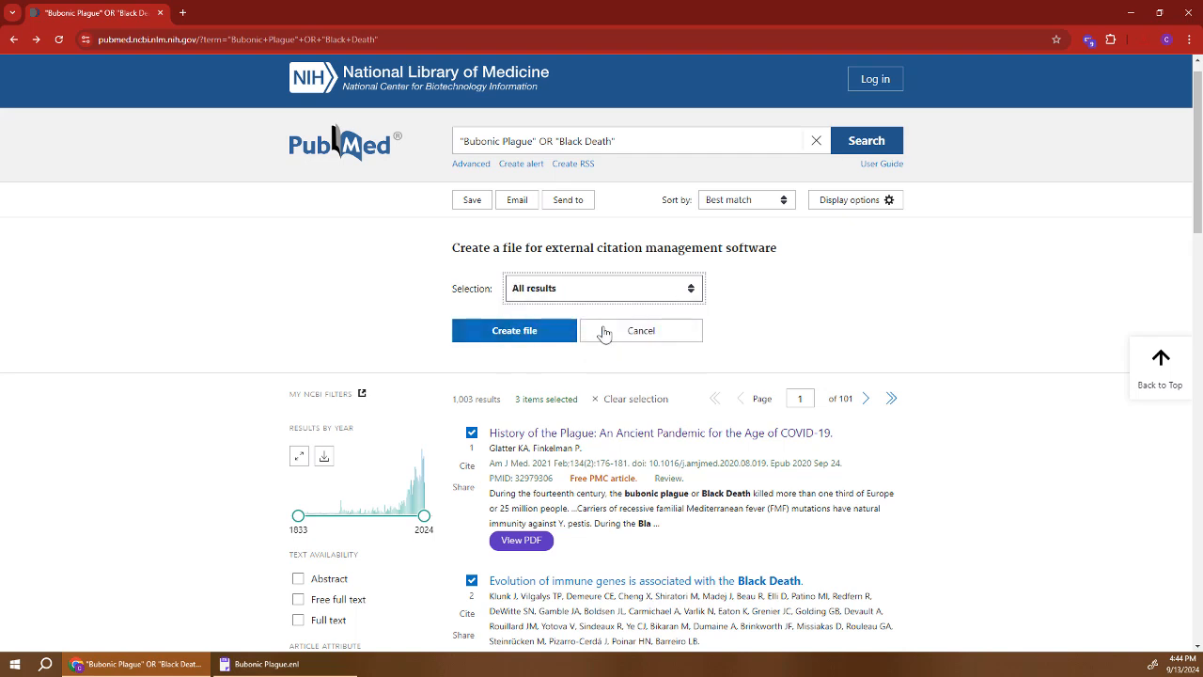
pyautogui.click(670, 294)
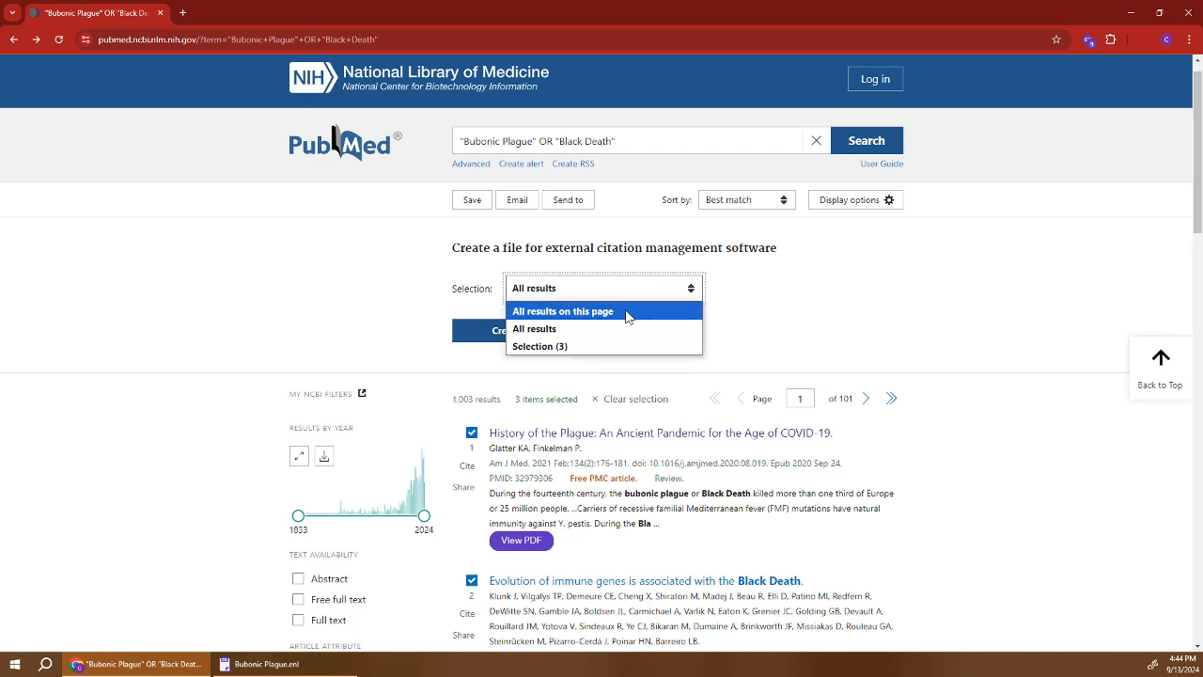
pyautogui.click(628, 315)
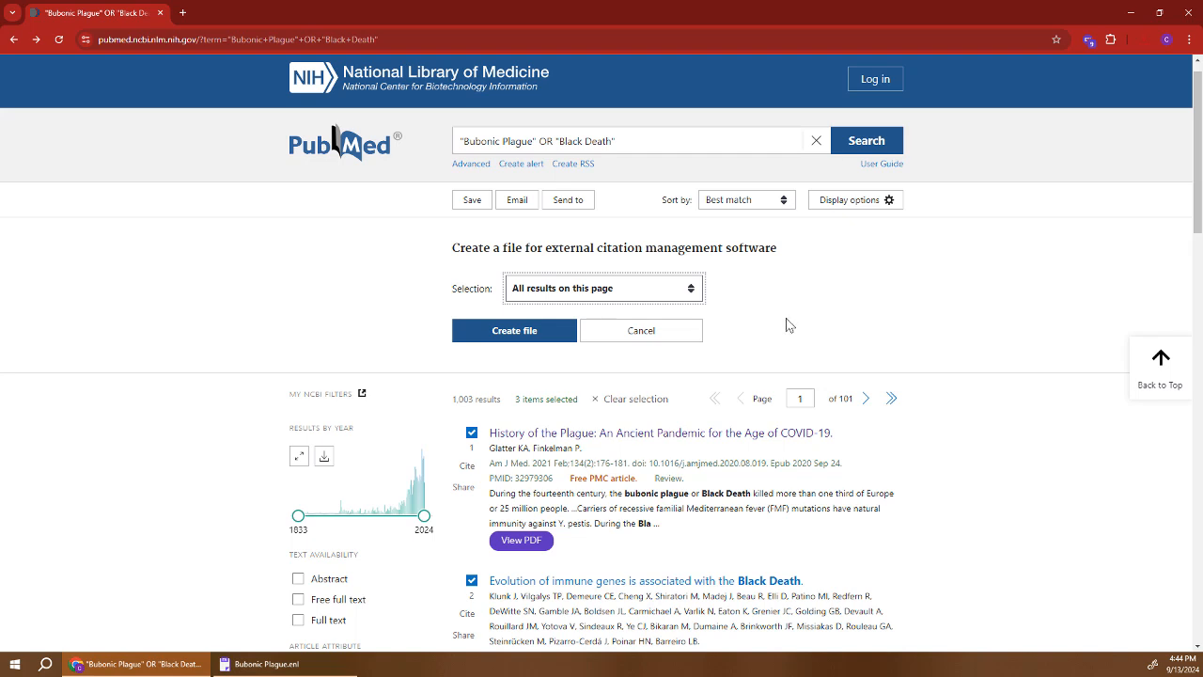
pyautogui.click(508, 337)
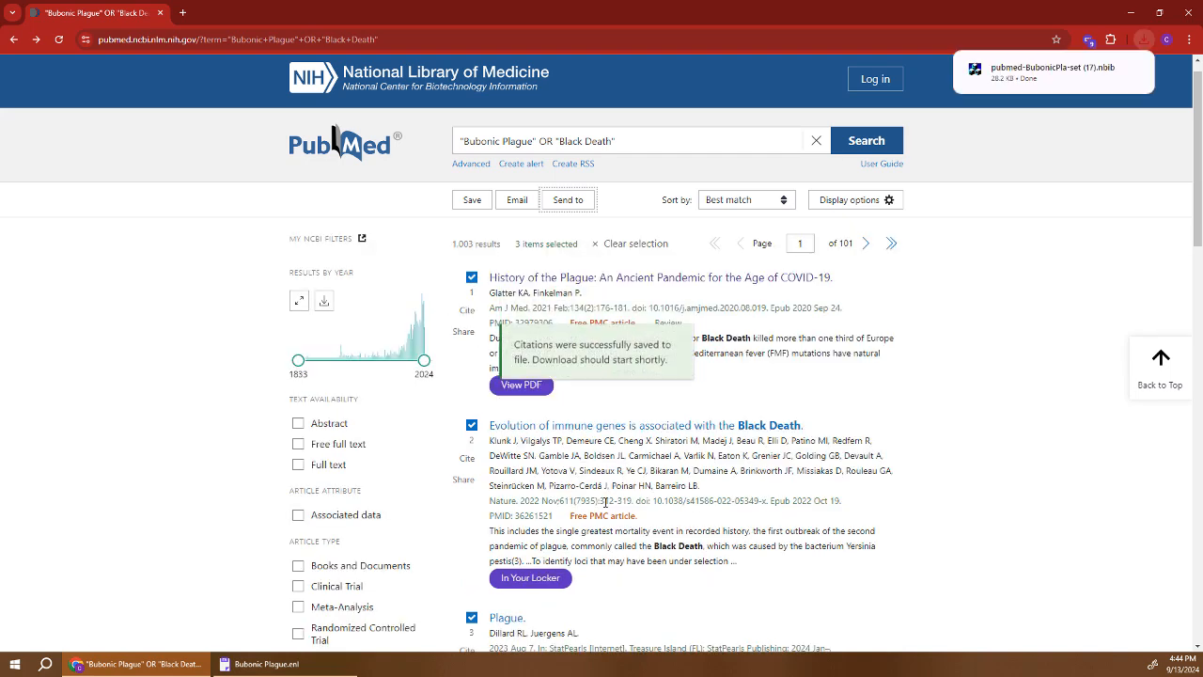
pyautogui.click(1044, 70)
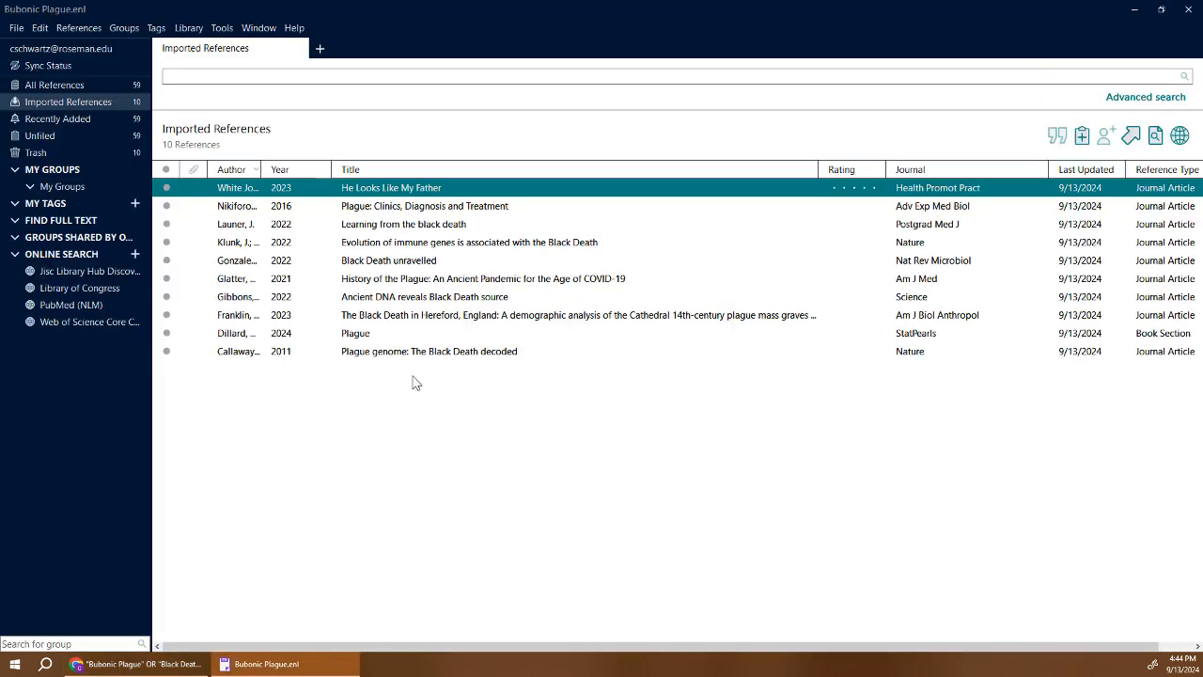
pyautogui.click(119, 665)
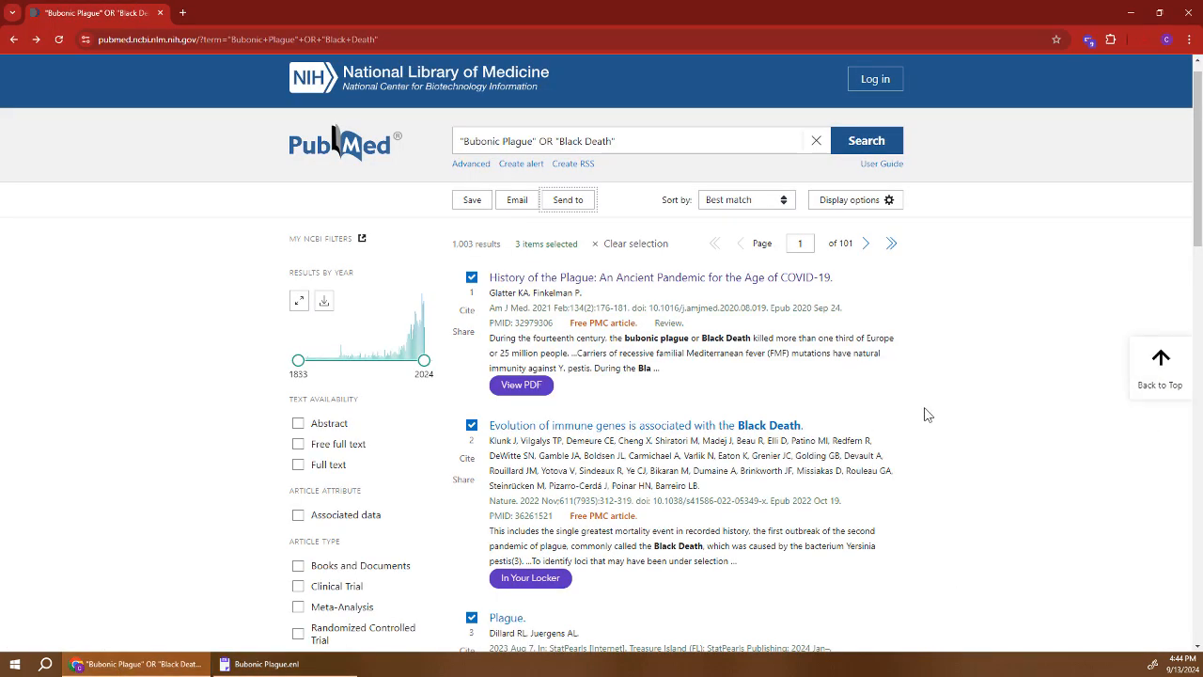
# In EndNote Click, select all available references on the PubMed page and push them to the EndNote account.
pyautogui.click(554, 385)
pyautogui.click(1088, 45)
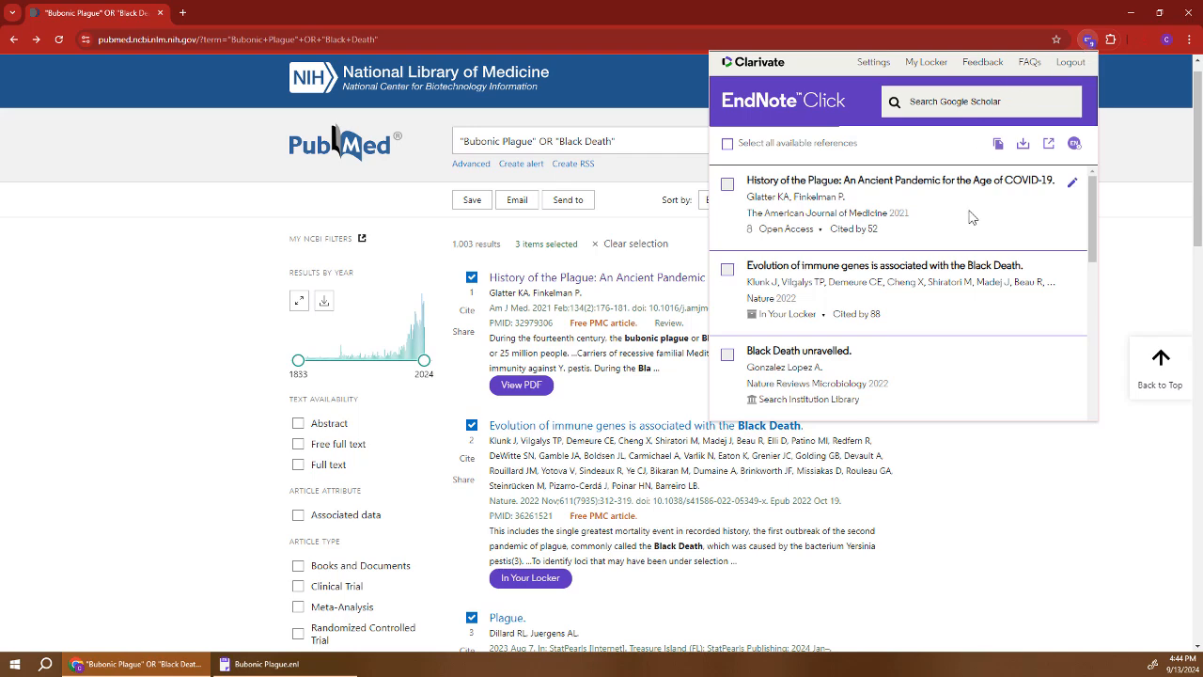
pyautogui.scroll(-6, 970, 245)
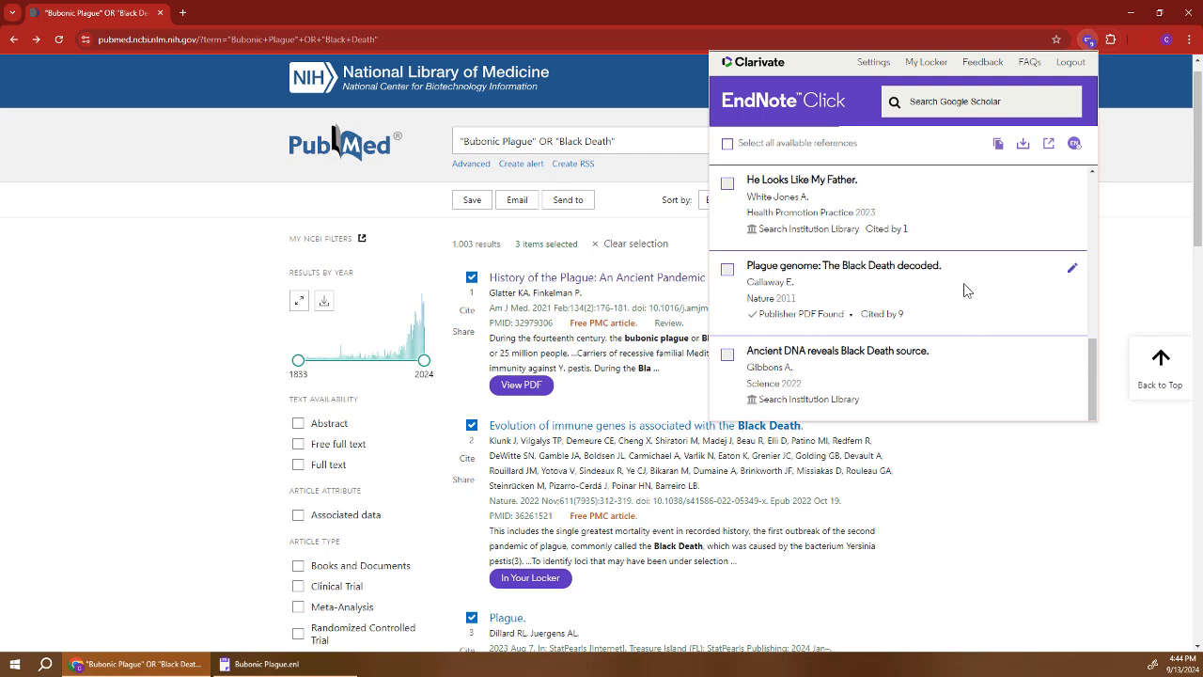
pyautogui.scroll(1, 959, 287)
pyautogui.scroll(5, 959, 286)
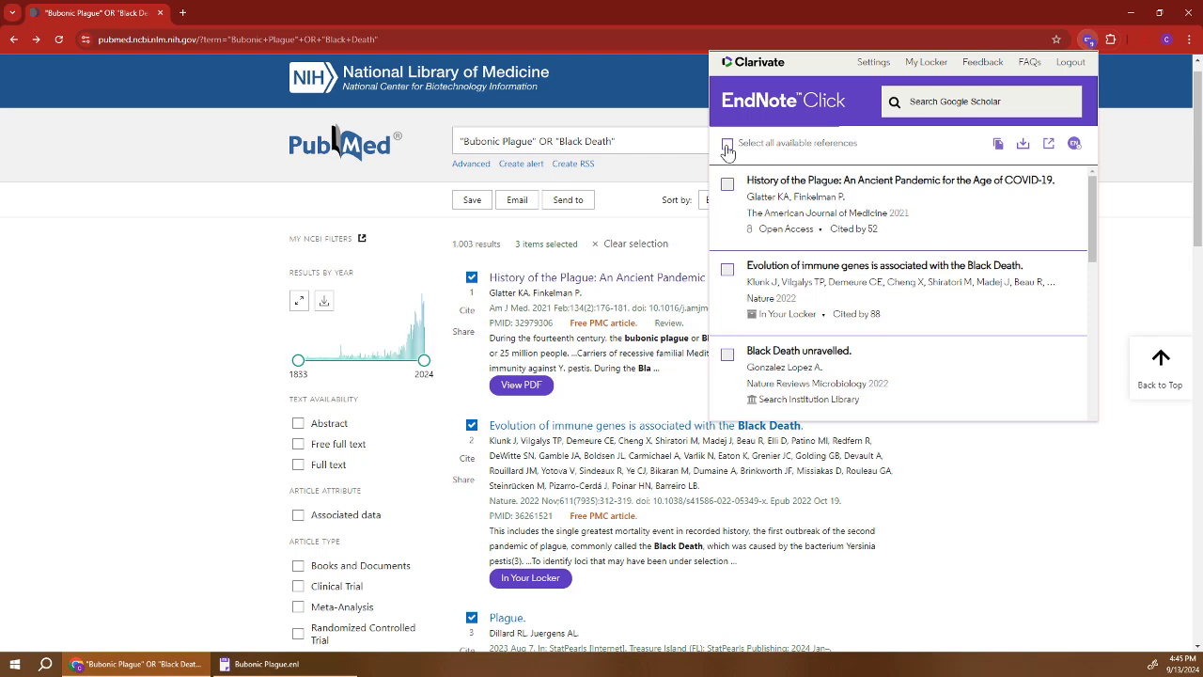
pyautogui.click(728, 272)
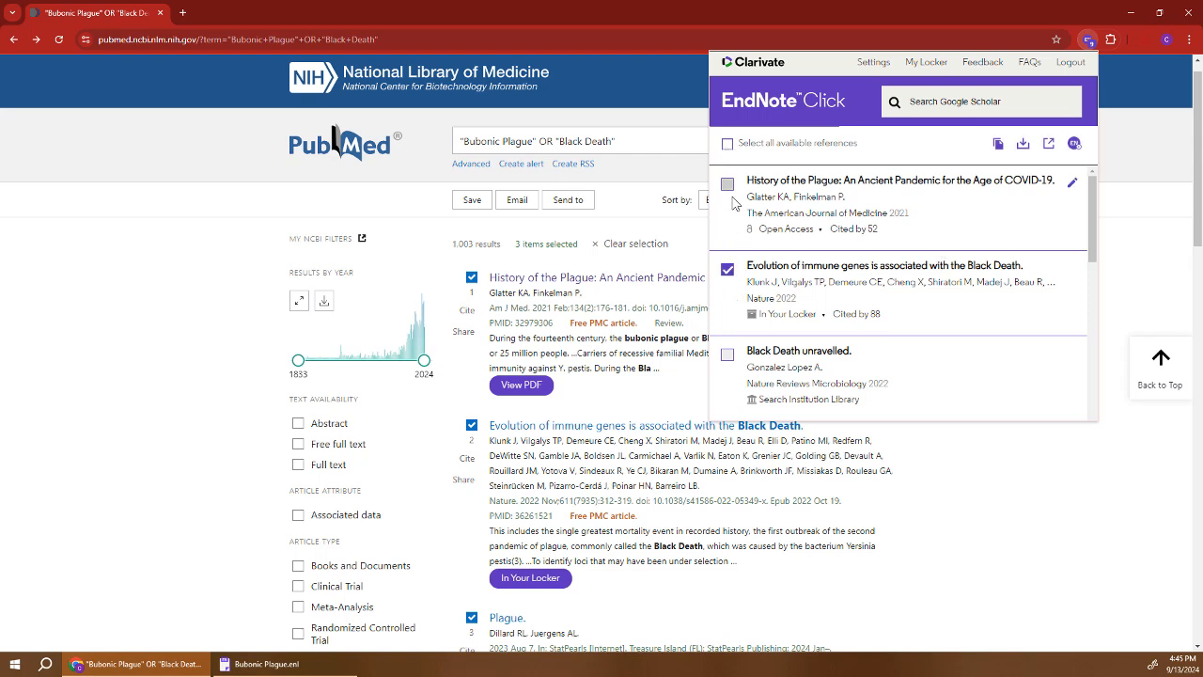
pyautogui.click(728, 185)
pyautogui.click(729, 144)
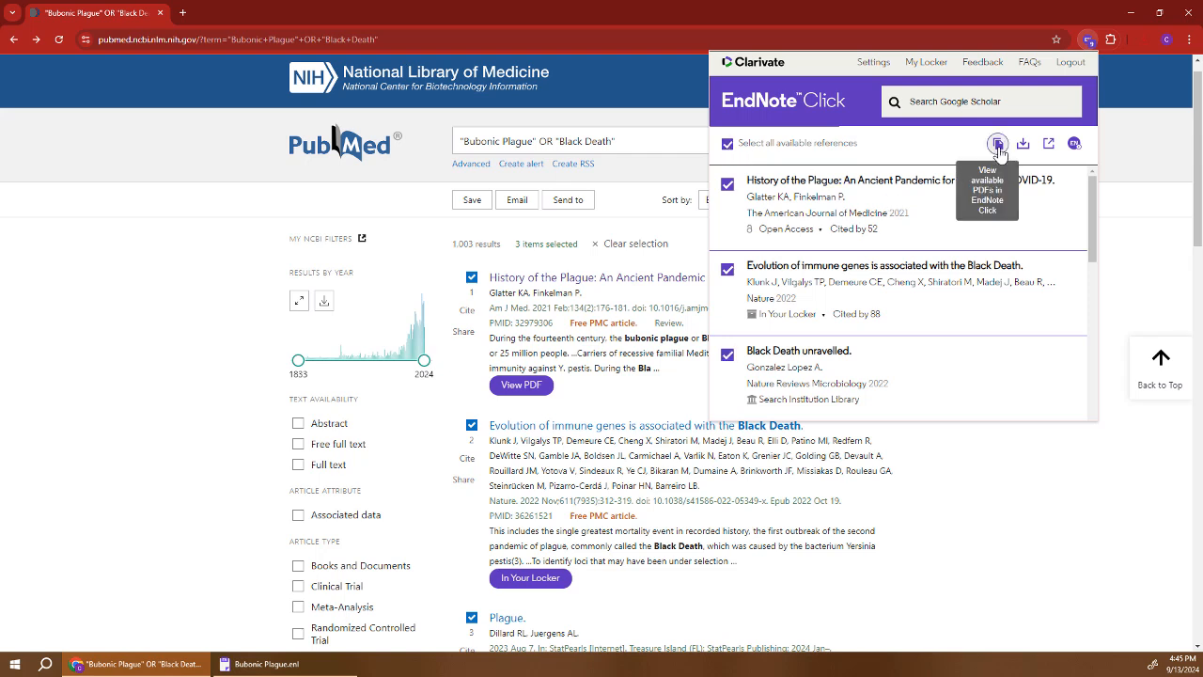
pyautogui.click(1075, 144)
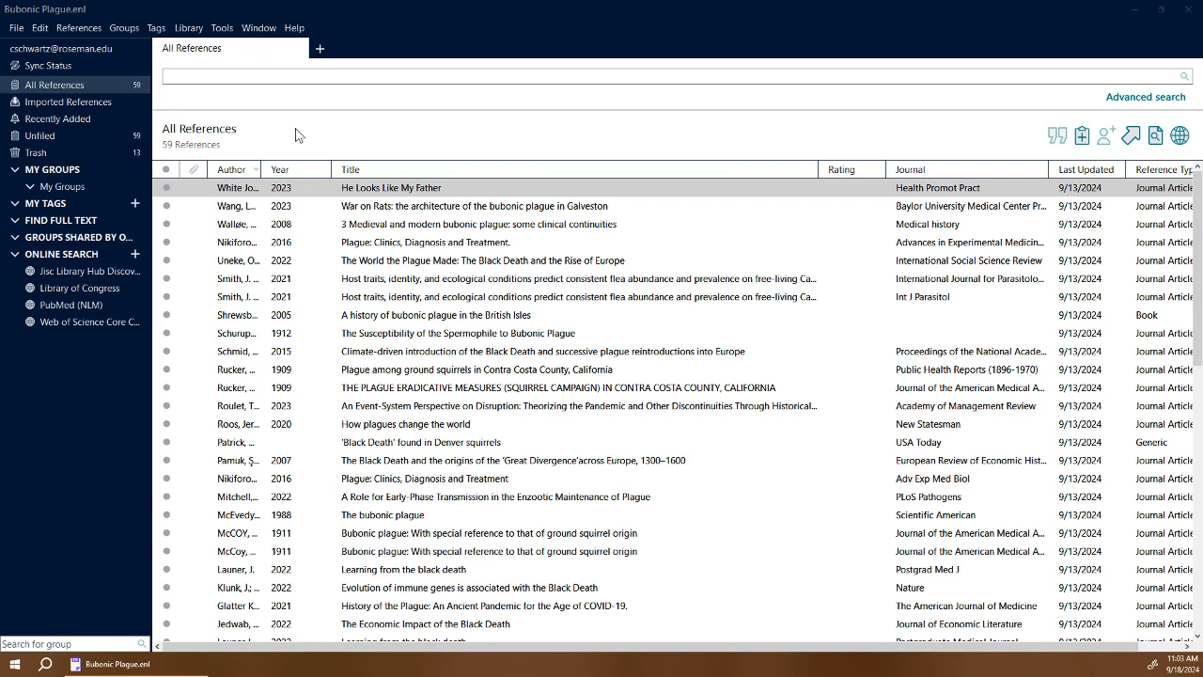
# Import the PDFs from the EndNote Essentials folder, adding the 2022 marmot human plague case report.
pyautogui.click(15, 29)
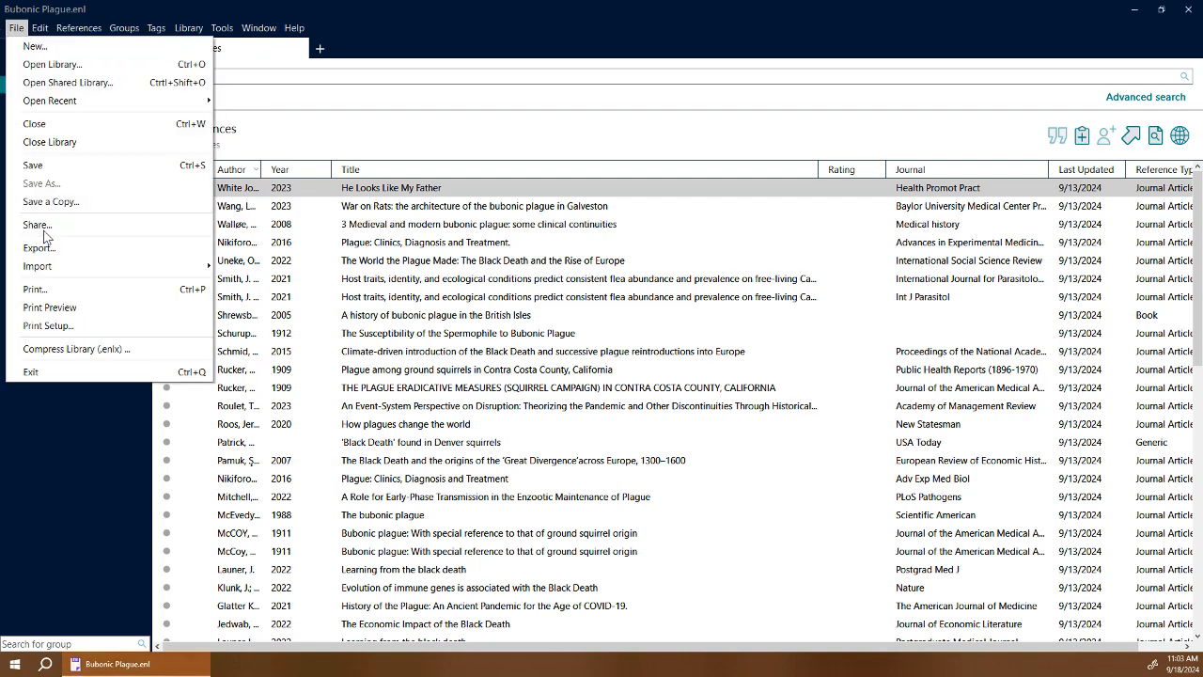
pyautogui.moveTo(75, 261)
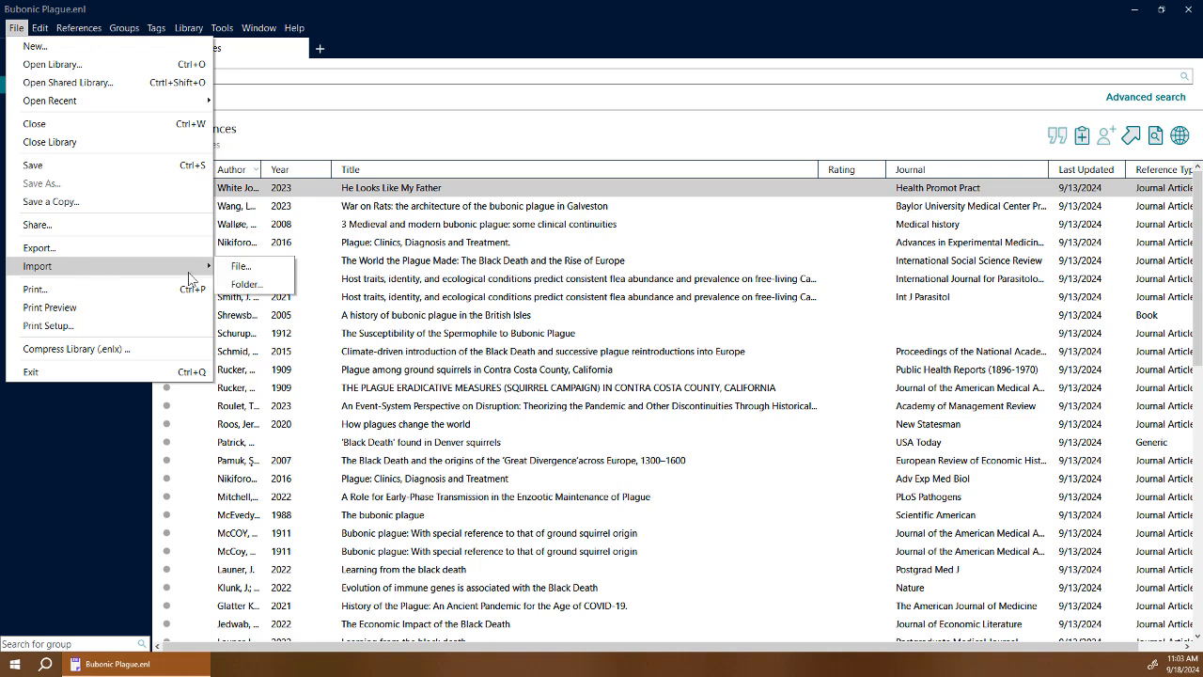
pyautogui.click(265, 285)
pyautogui.click(705, 284)
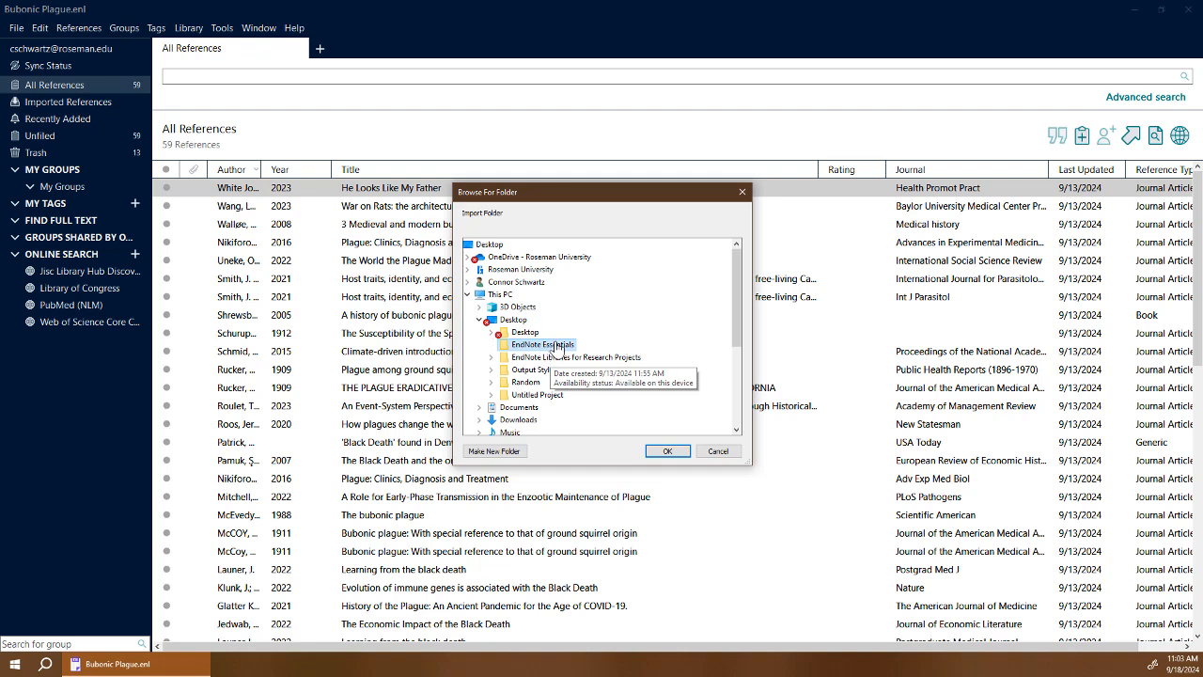
pyautogui.click(666, 452)
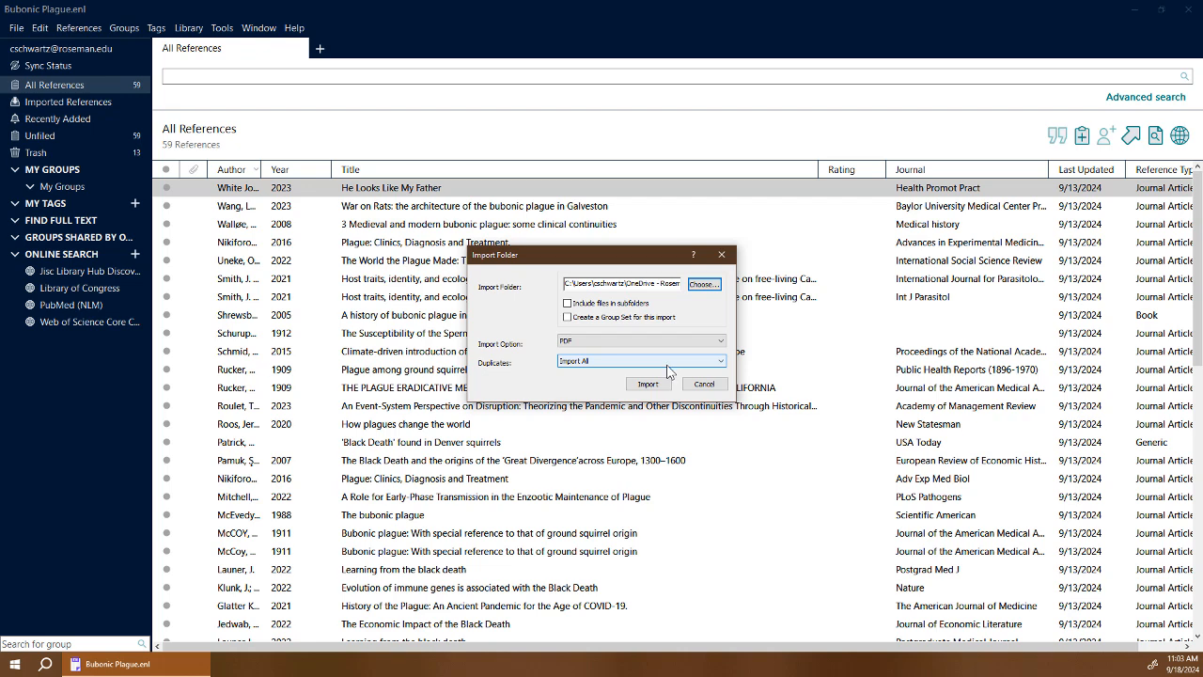
pyautogui.click(648, 386)
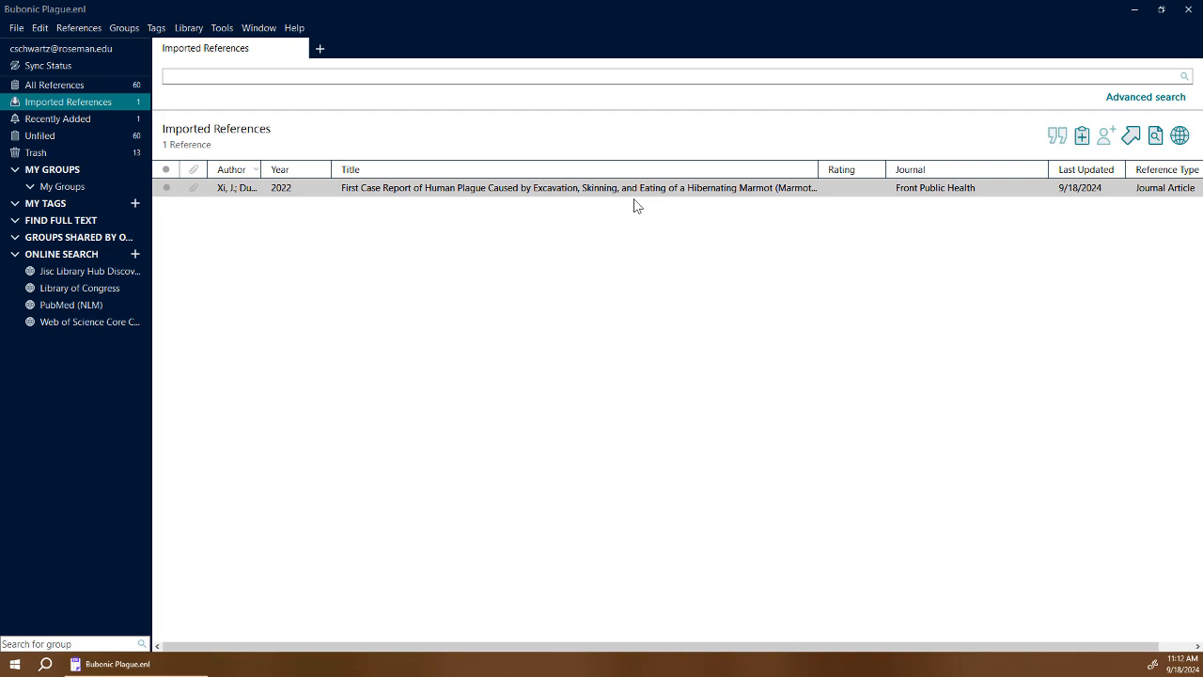
# Create a new group named Bubonic Plague.
pyautogui.click(125, 30)
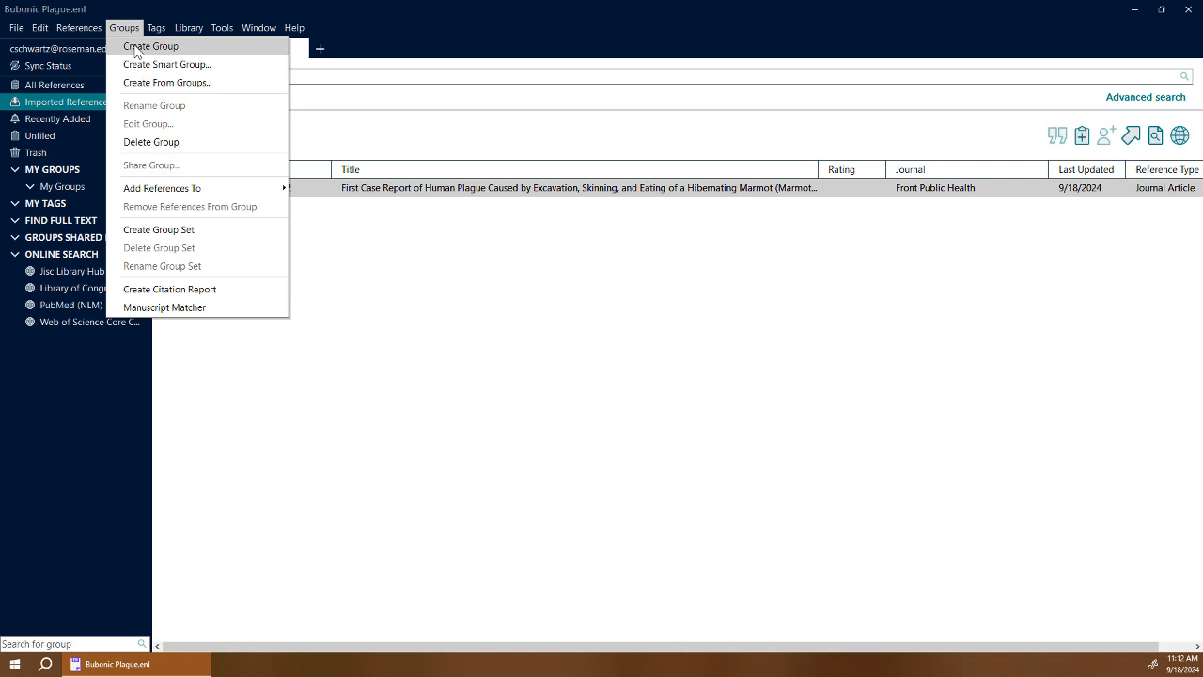
pyautogui.click(134, 47)
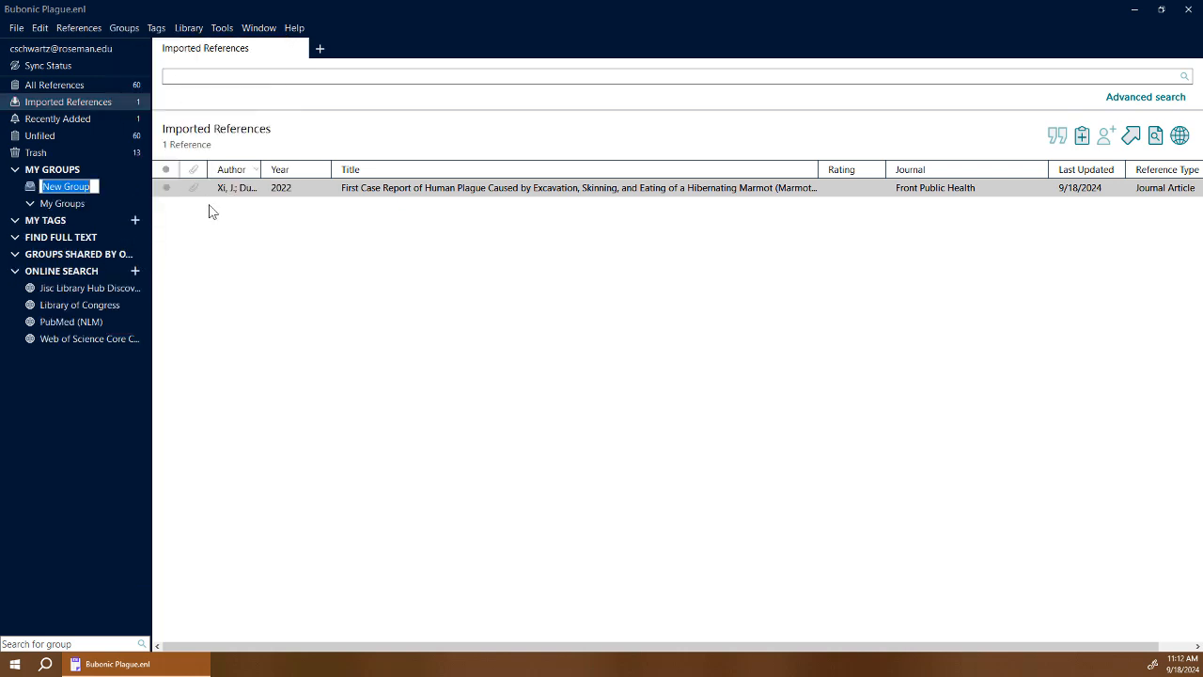
pyautogui.write('Bubonic')
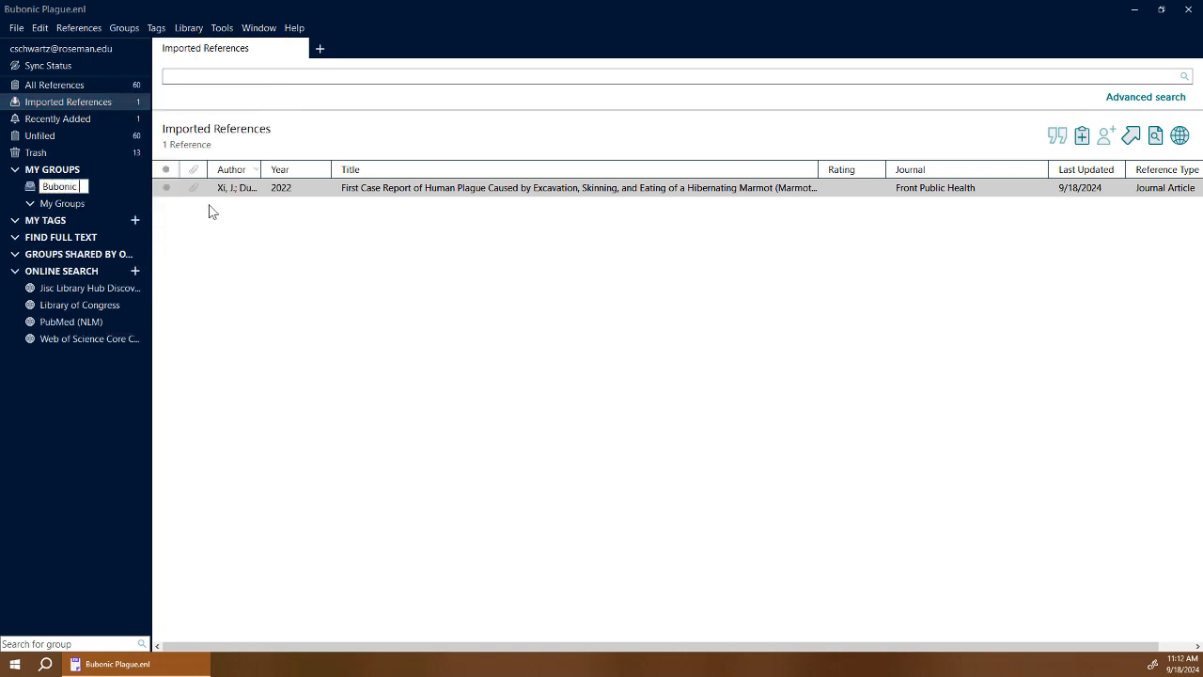
pyautogui.write(' Plague')
pyautogui.press('Return')
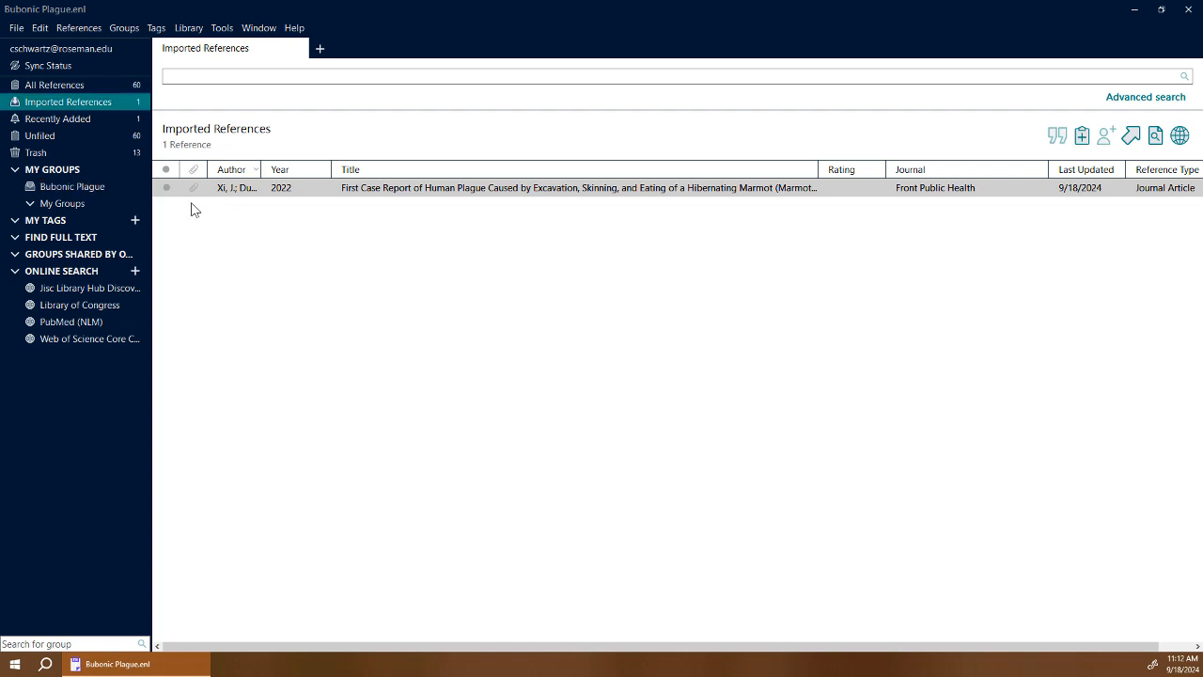
# Add all 60 library references to the Bubonic Plague group.
pyautogui.click(107, 85)
pyautogui.click(335, 354)
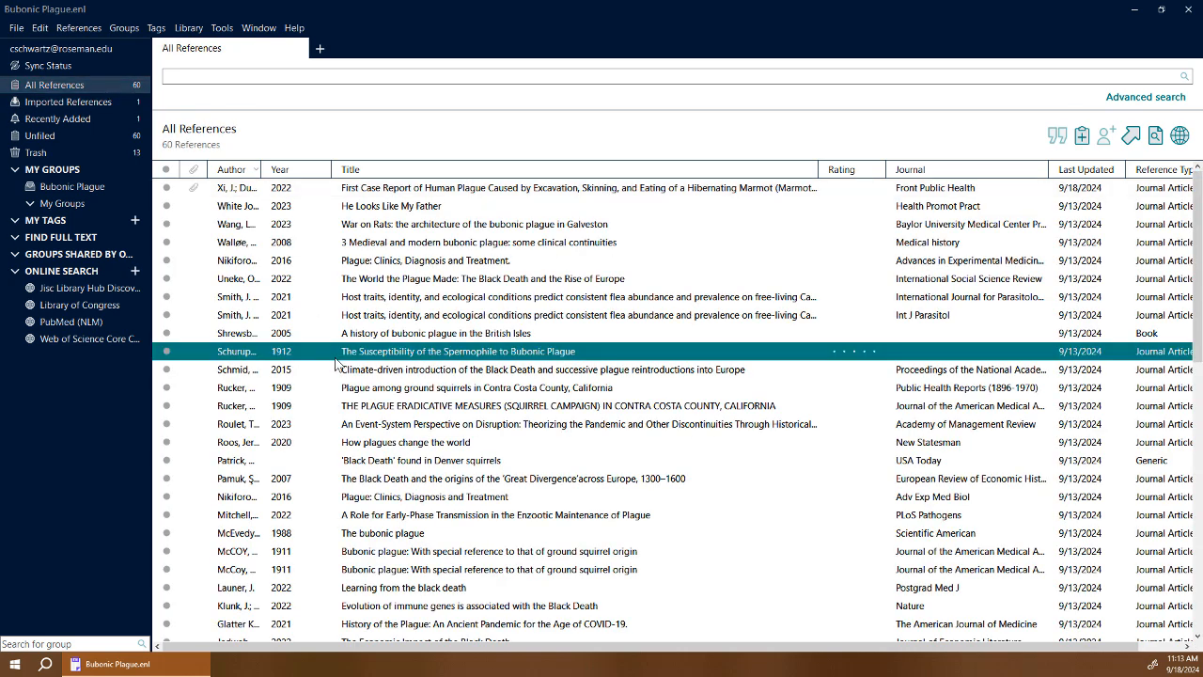
pyautogui.hotkey('ctrl', 'a')
pyautogui.moveTo(460, 391); pyautogui.dragTo(78, 184)
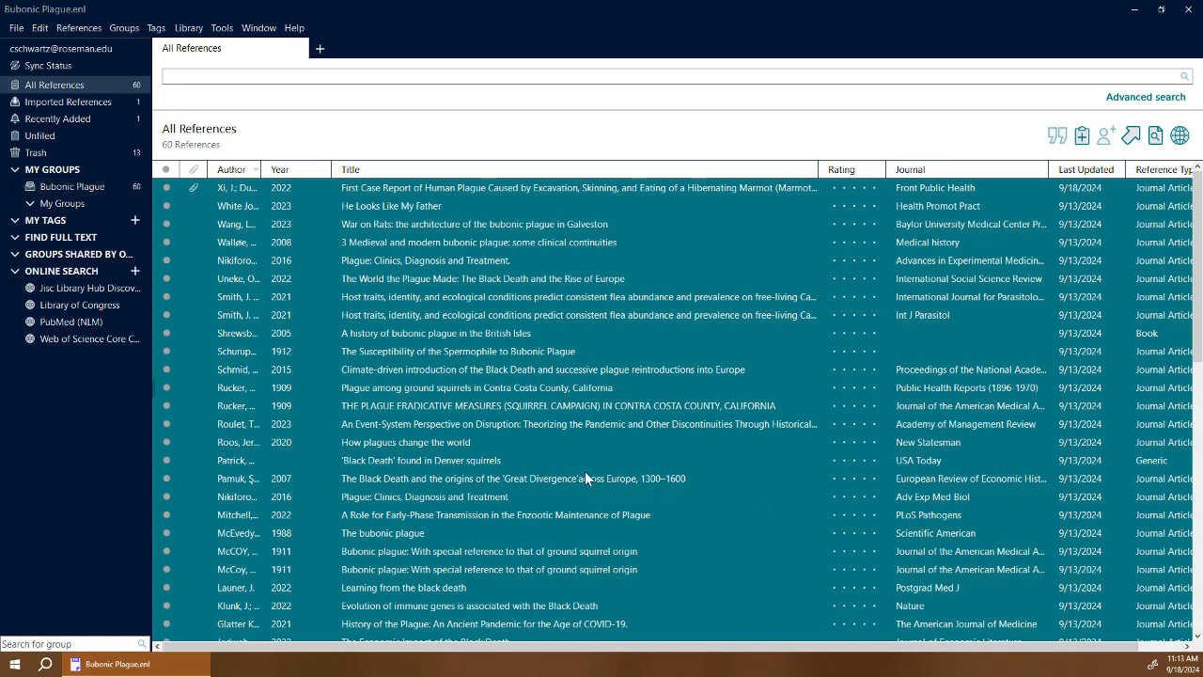
pyautogui.click(540, 388)
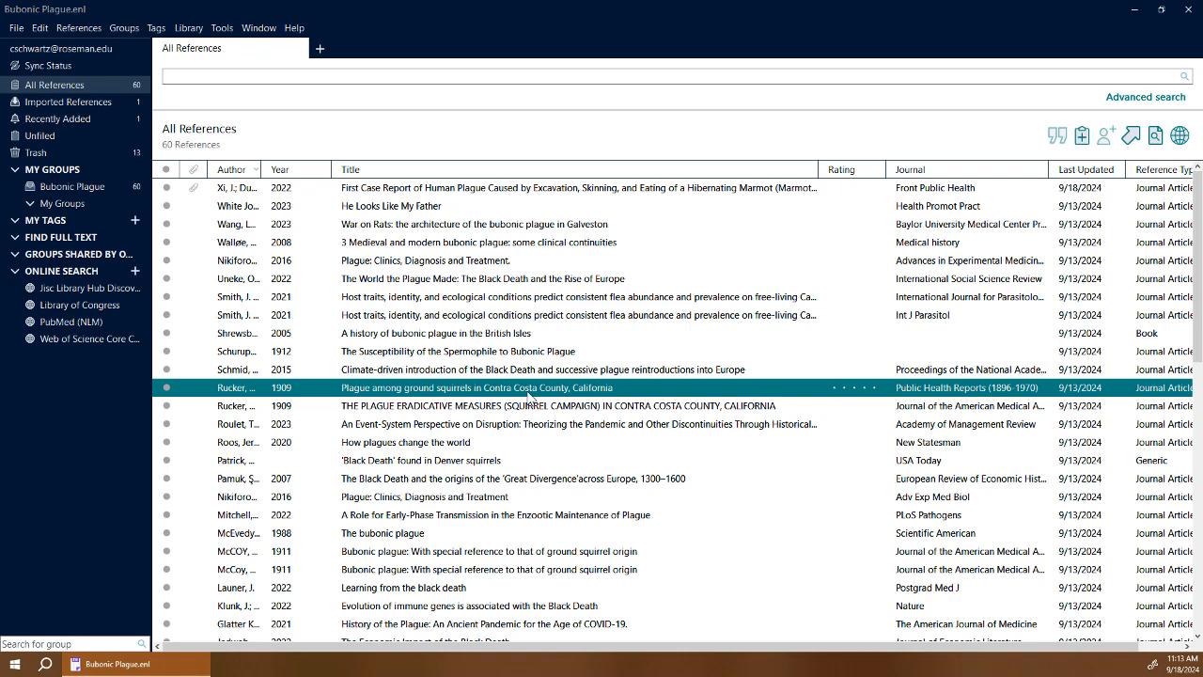
# Start a smart group named Squirrels whose first criterion searches Any Field for Squirrels.
pyautogui.rightClick(68, 170)
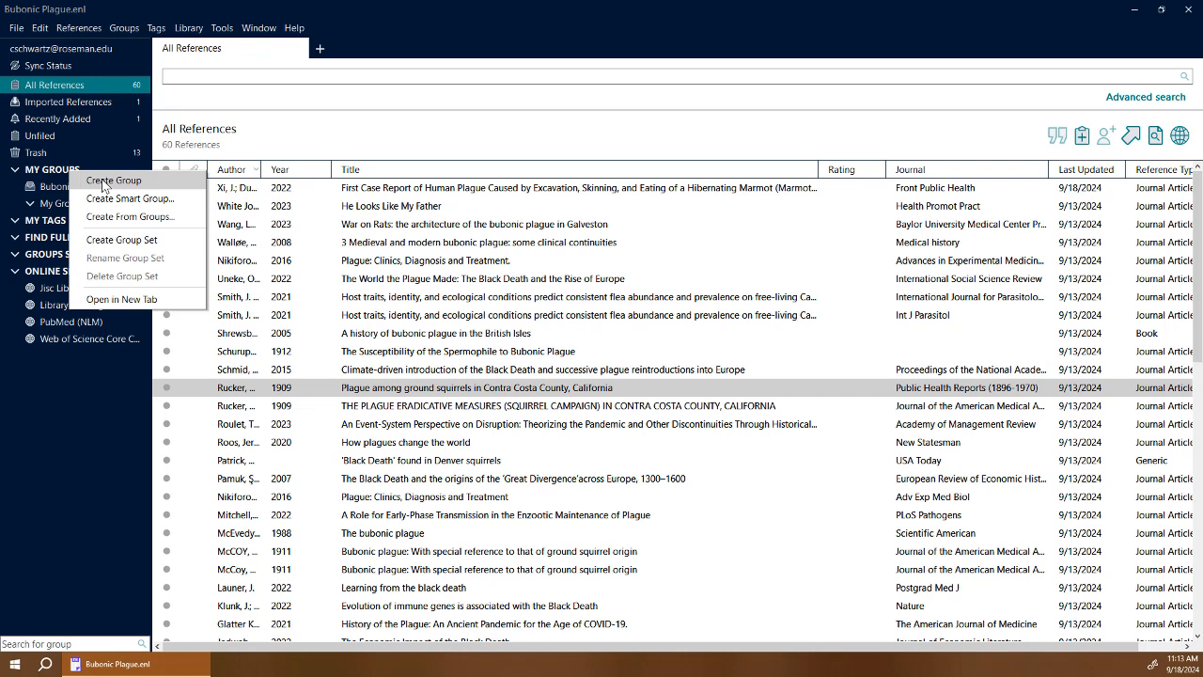
pyautogui.click(191, 201)
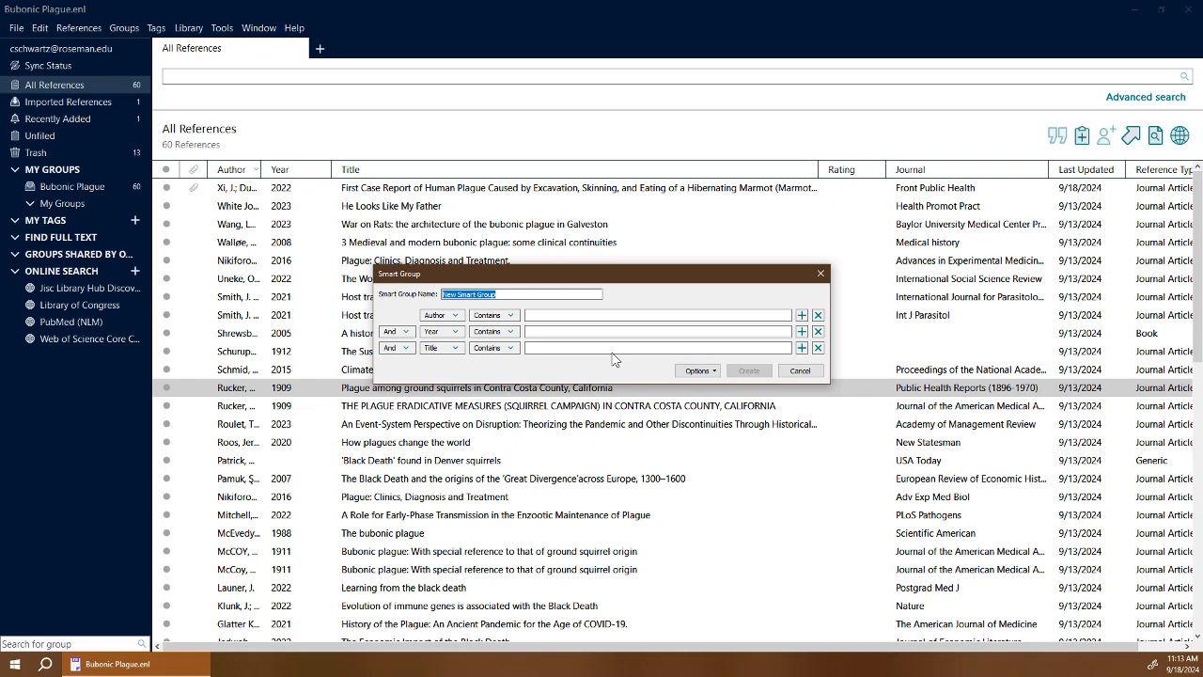
pyautogui.write('Squirrels')
pyautogui.press('BackSpace')
pyautogui.press('BackSpace')
pyautogui.click(458, 319)
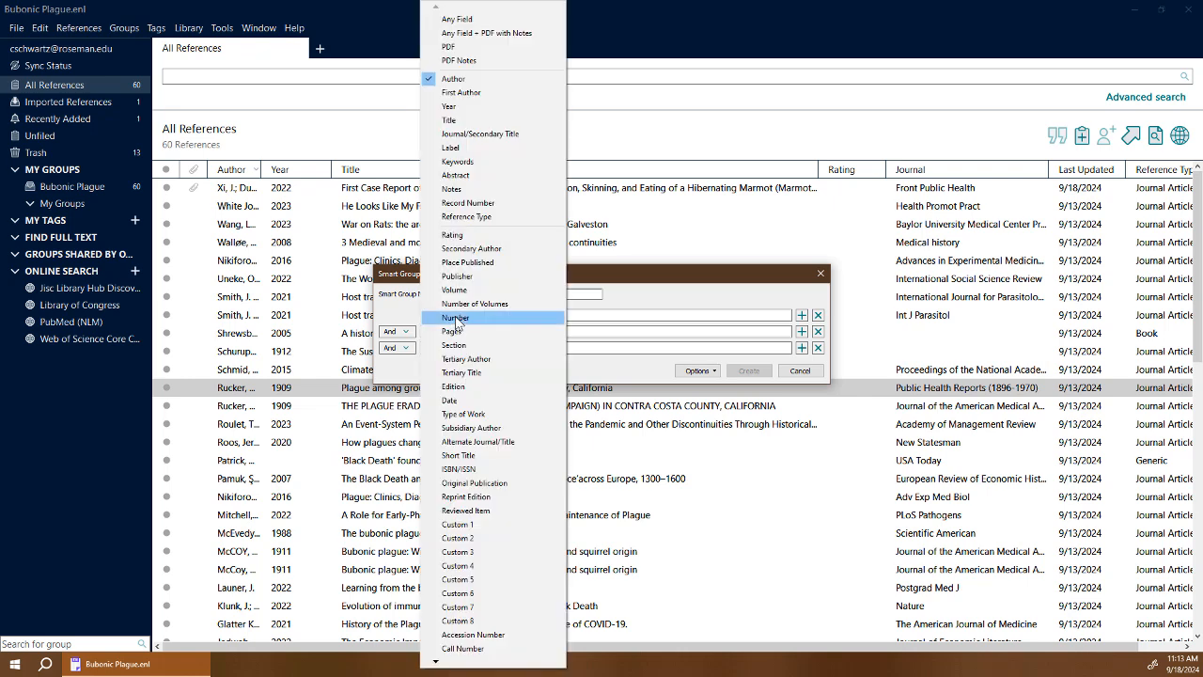
pyautogui.click(495, 14)
pyautogui.click(554, 314)
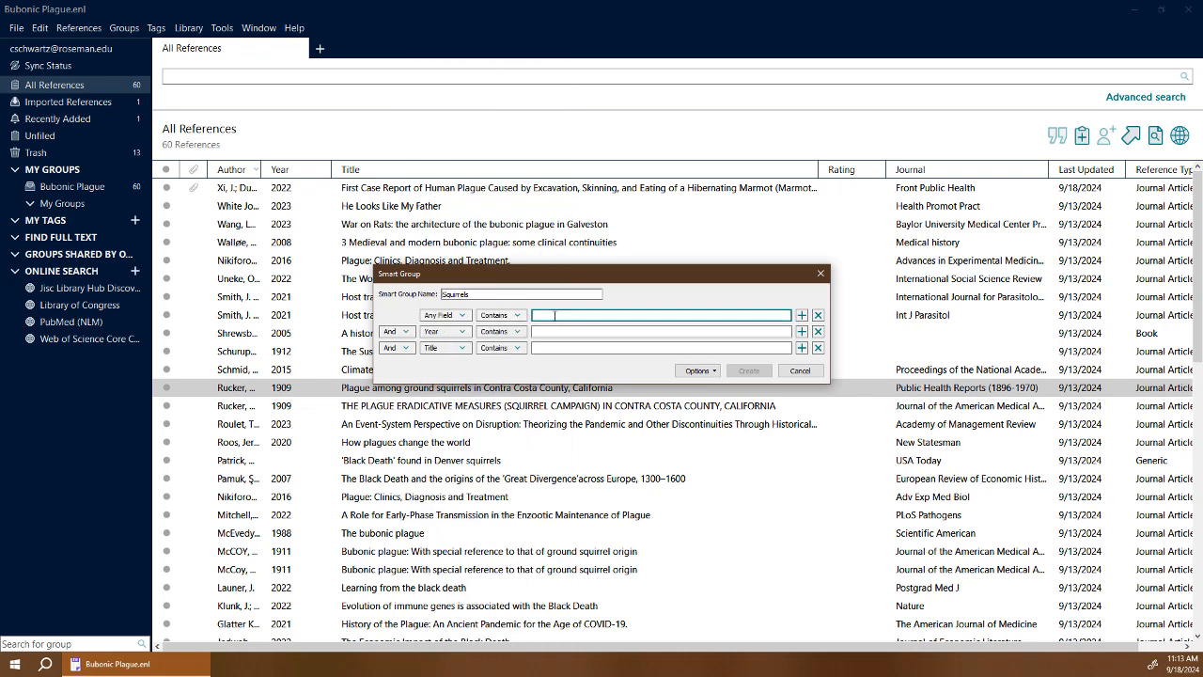
pyautogui.write('Squirrels')
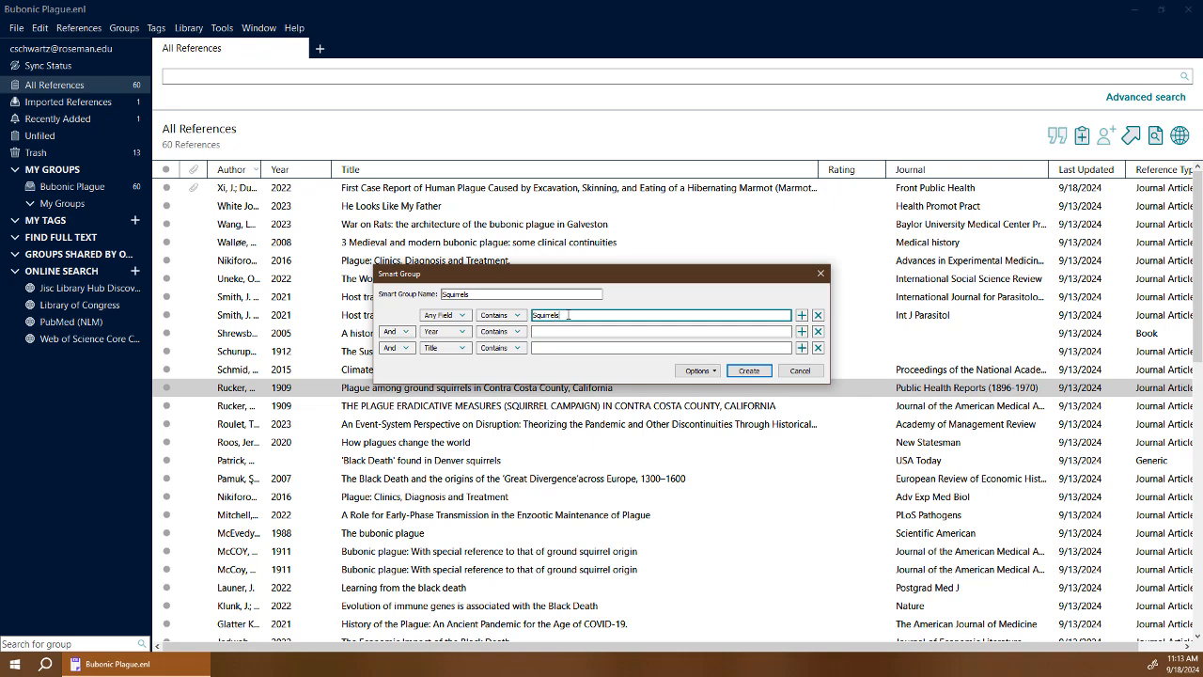
pyautogui.write('OR Squirrel')
pyautogui.moveTo(594, 315); pyautogui.dragTo(562, 315)
pyautogui.press('BackSpace')
# Add an Or criterion for Squirrel in Any Field and create the smart group.
pyautogui.click(404, 331)
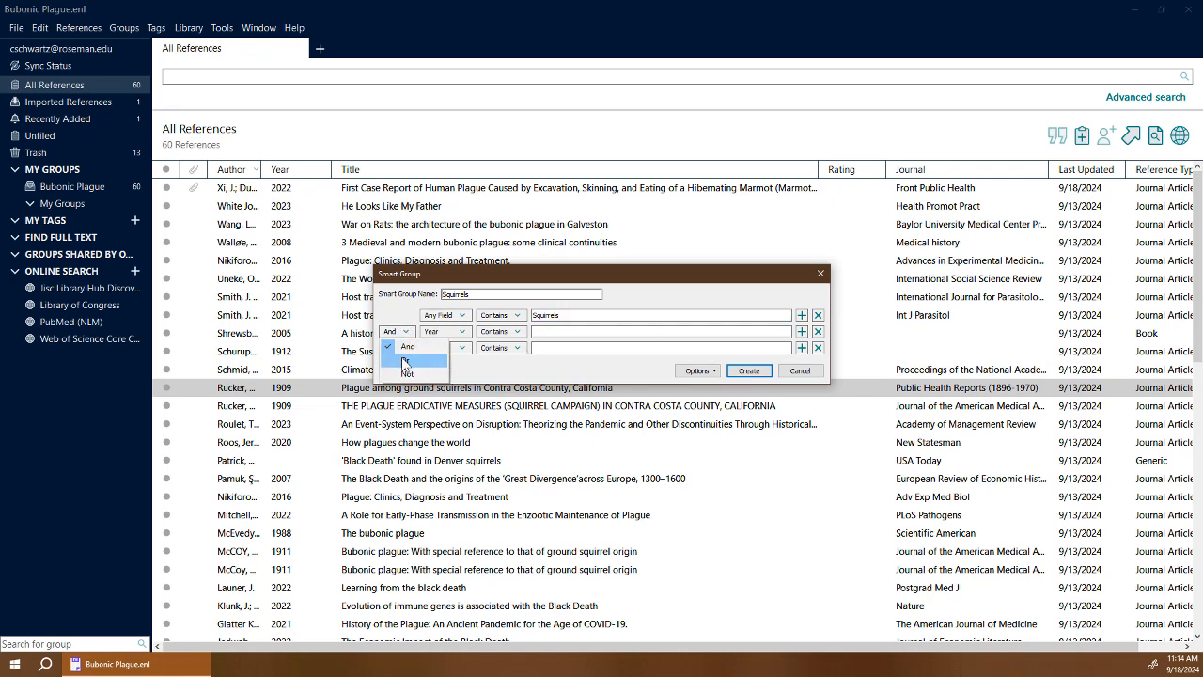
pyautogui.click(411, 364)
pyautogui.click(454, 332)
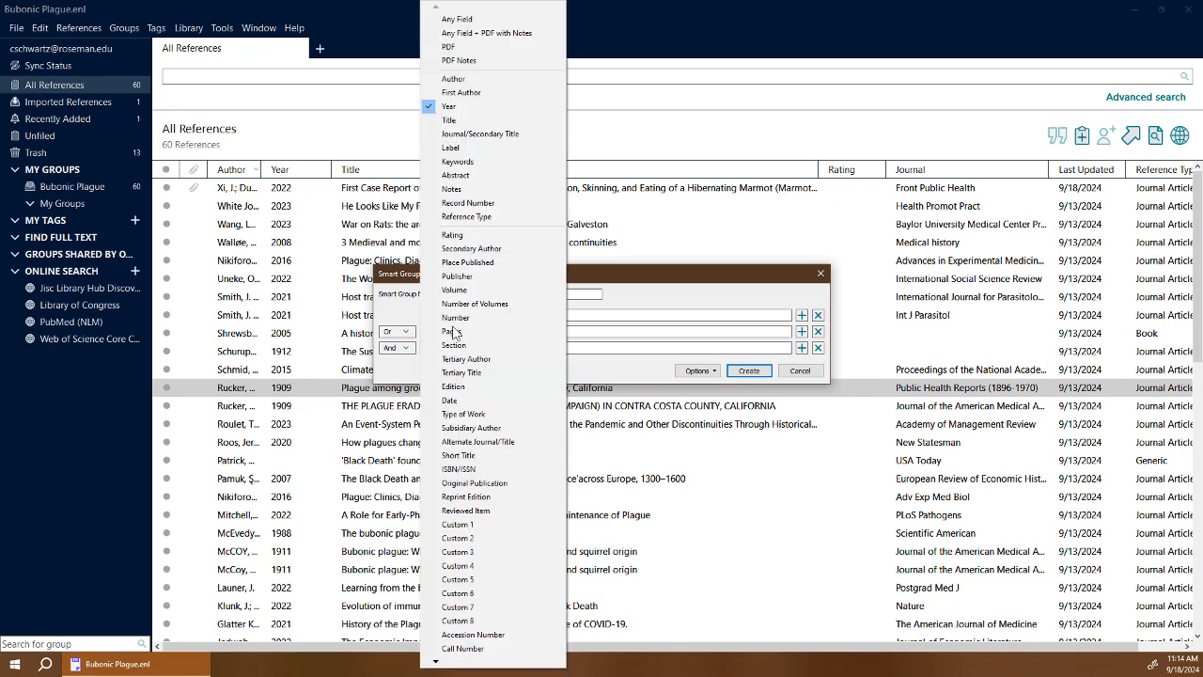
pyautogui.click(465, 19)
pyautogui.click(544, 330)
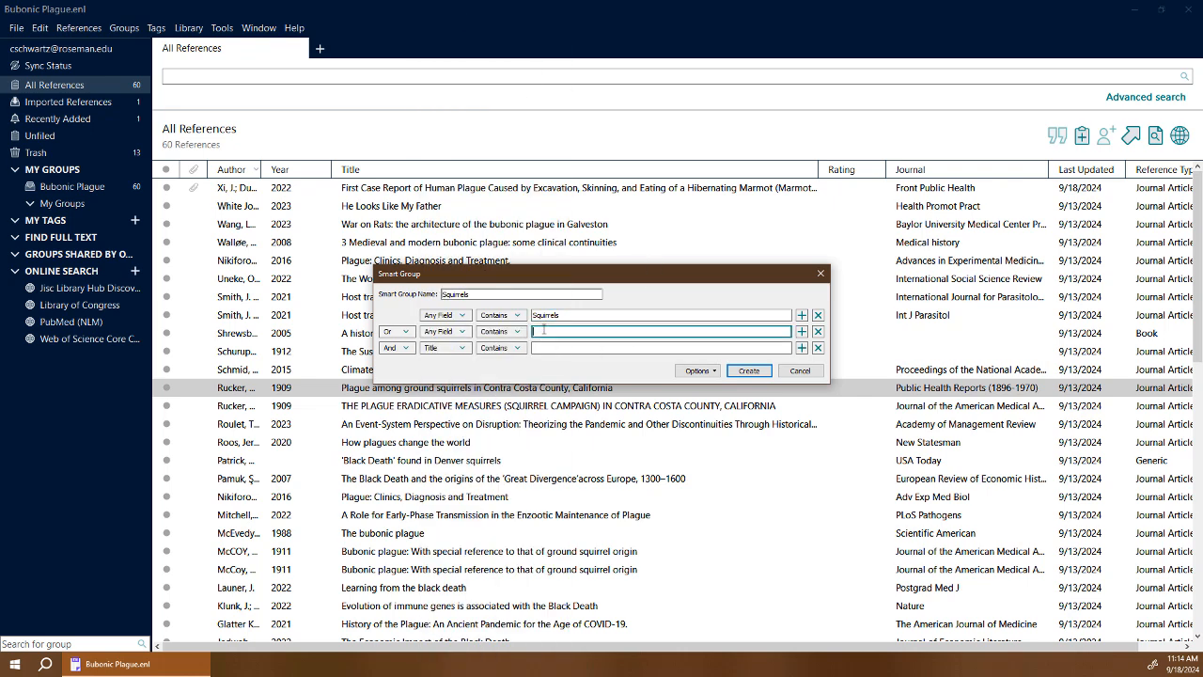
pyautogui.write('Squirrel')
pyautogui.click(749, 372)
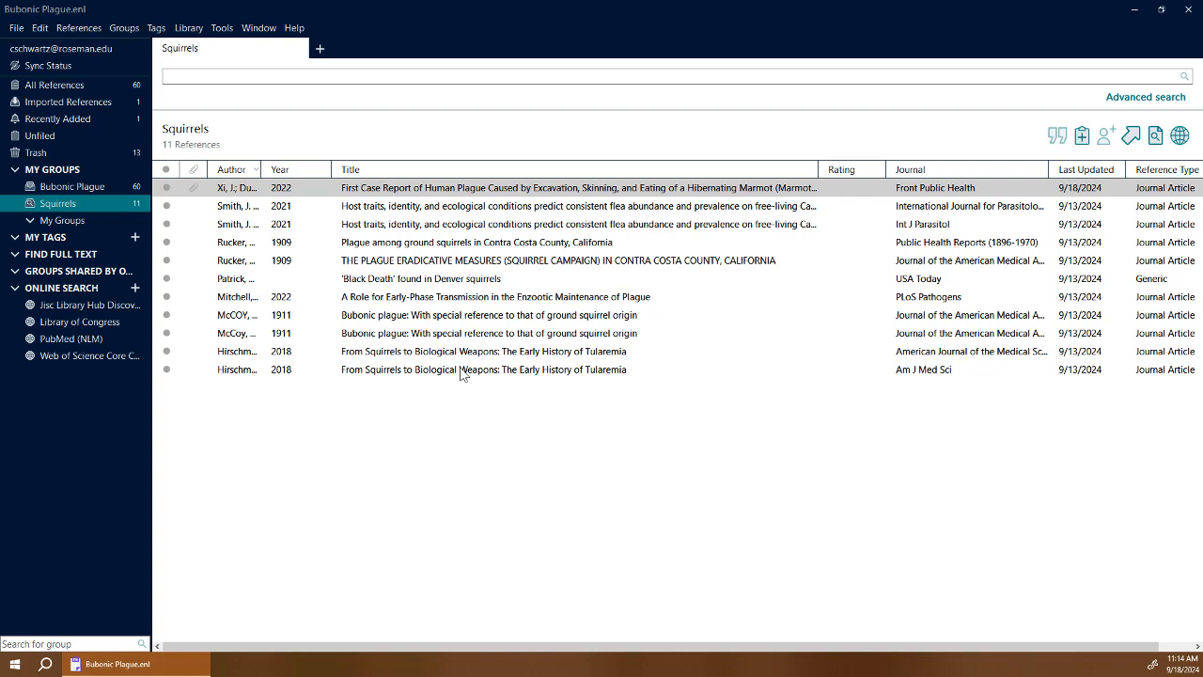
pyautogui.click(703, 191)
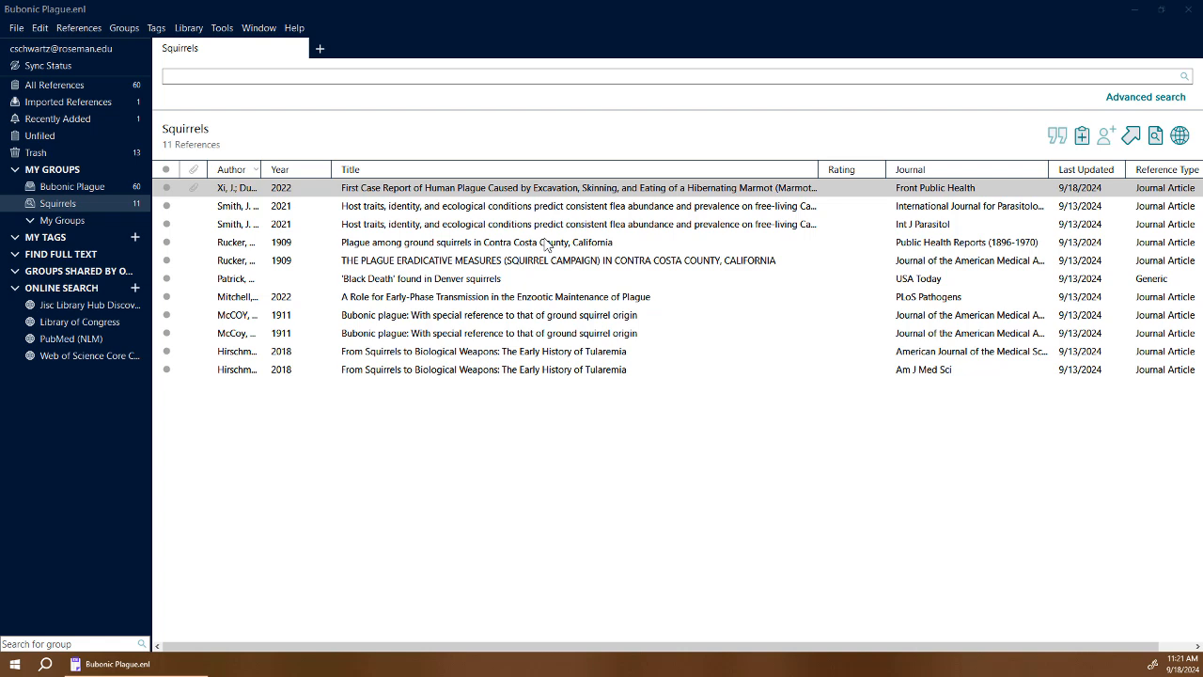
# Create a red tag named Bubonic Plague.
pyautogui.click(155, 29)
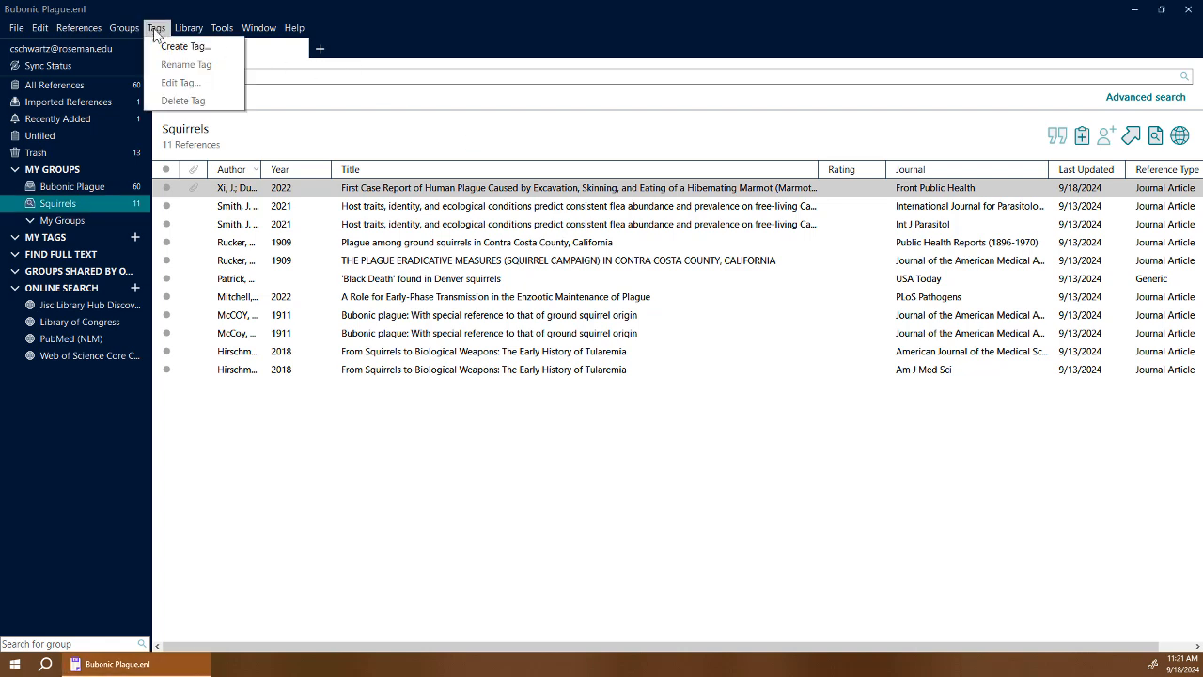
pyautogui.click(197, 49)
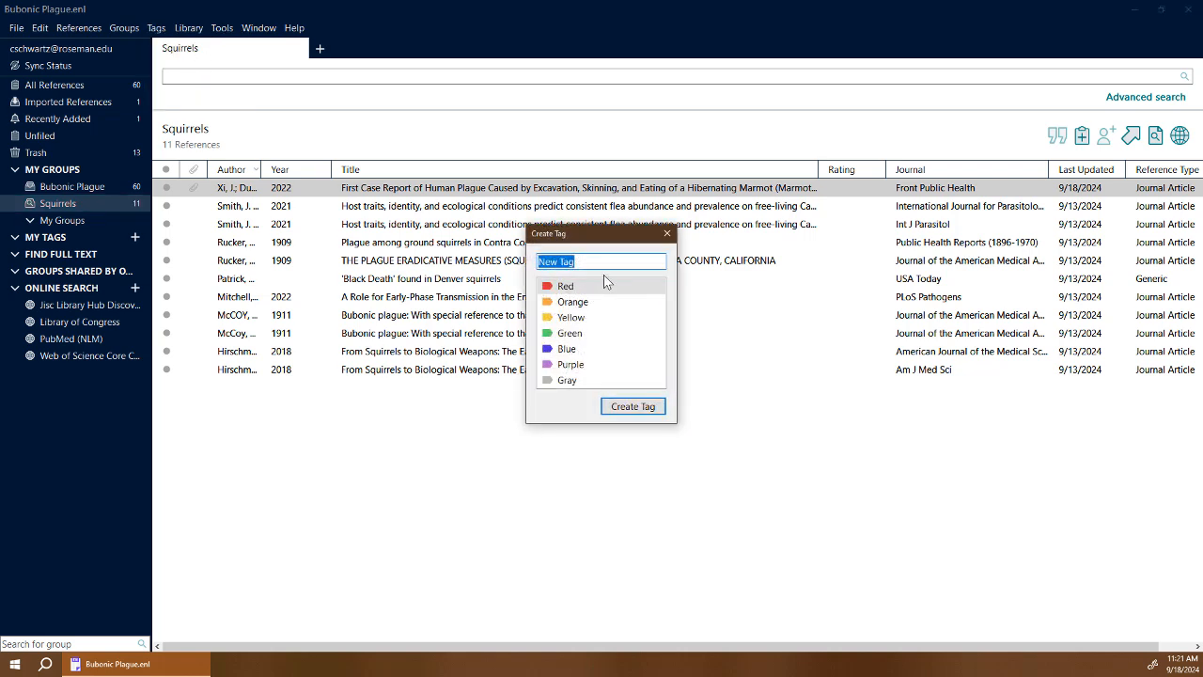
pyautogui.write('Bubonic Plague')
pyautogui.click(577, 288)
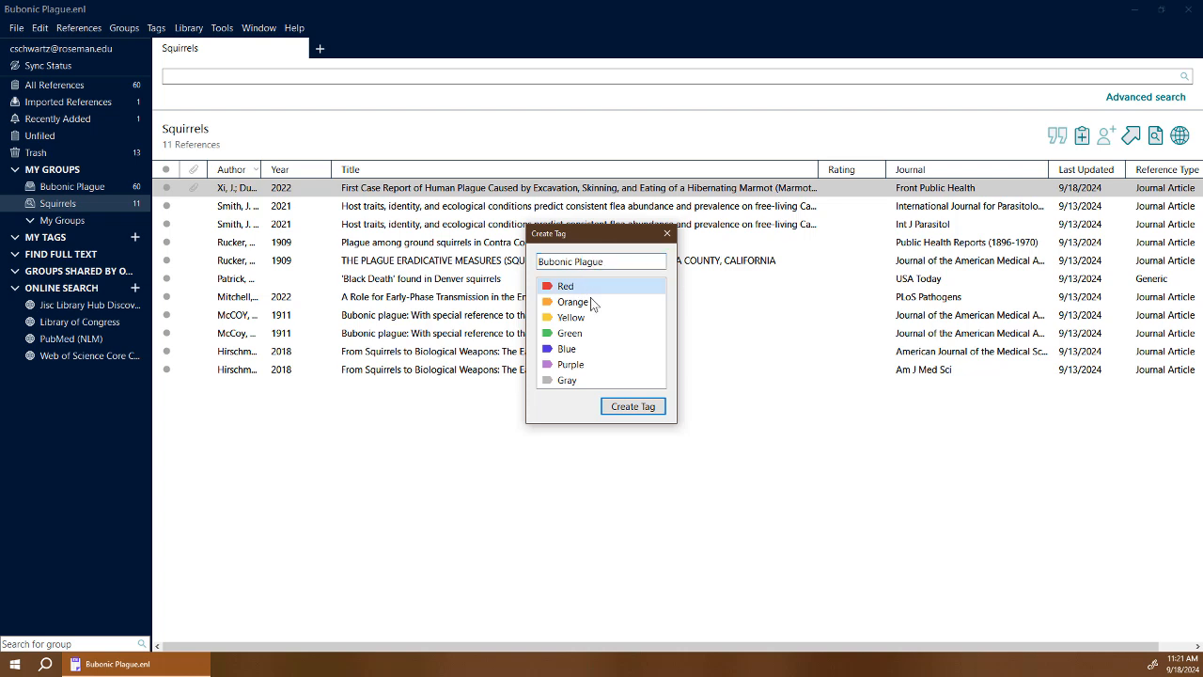
pyautogui.click(631, 407)
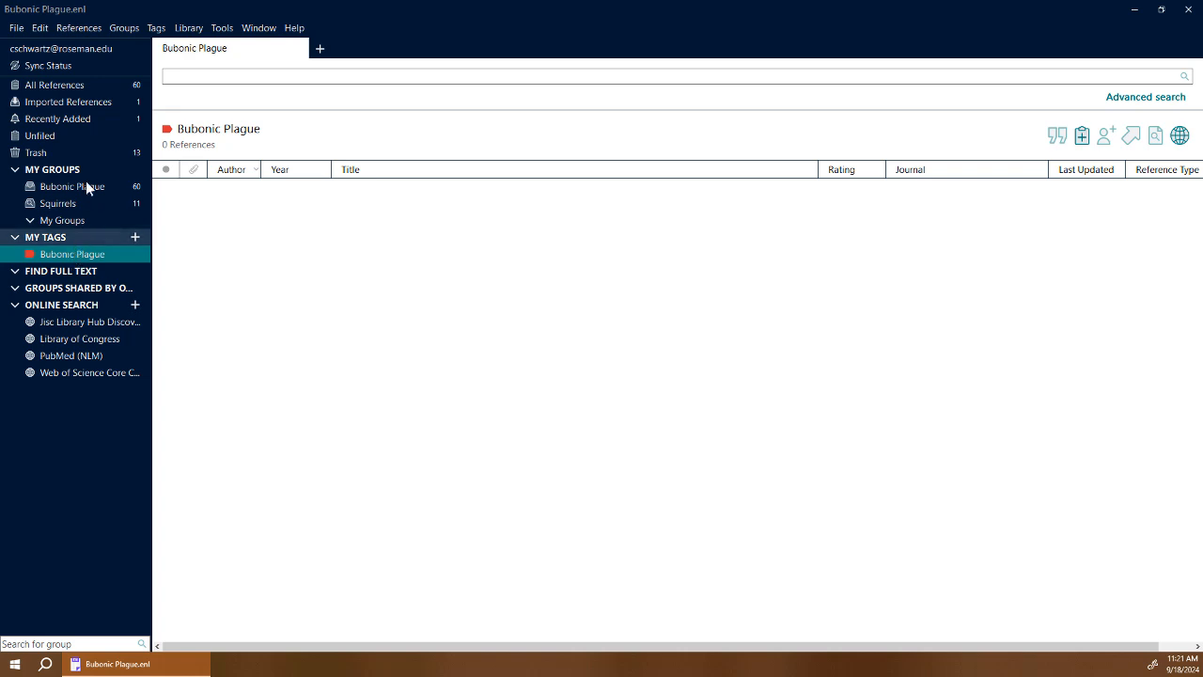
# Apply the Bubonic Plague tag to all 60 references in the library.
pyautogui.click(72, 86)
pyautogui.click(258, 354)
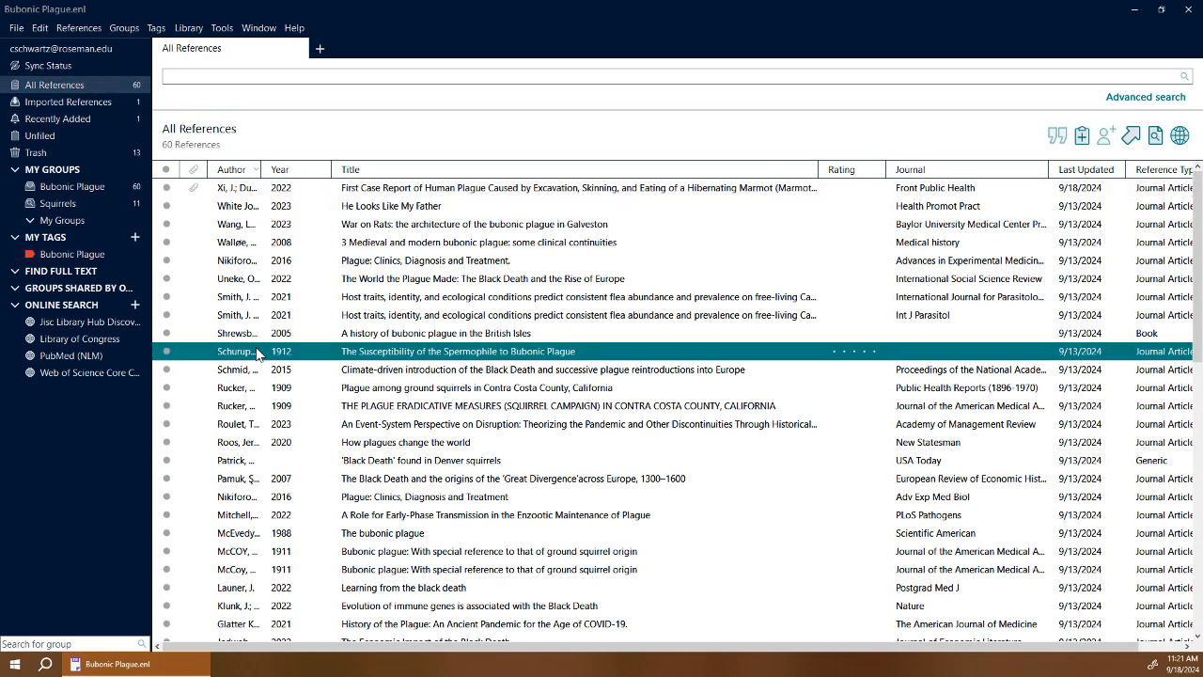
pyautogui.hotkey('ctrl', 'a')
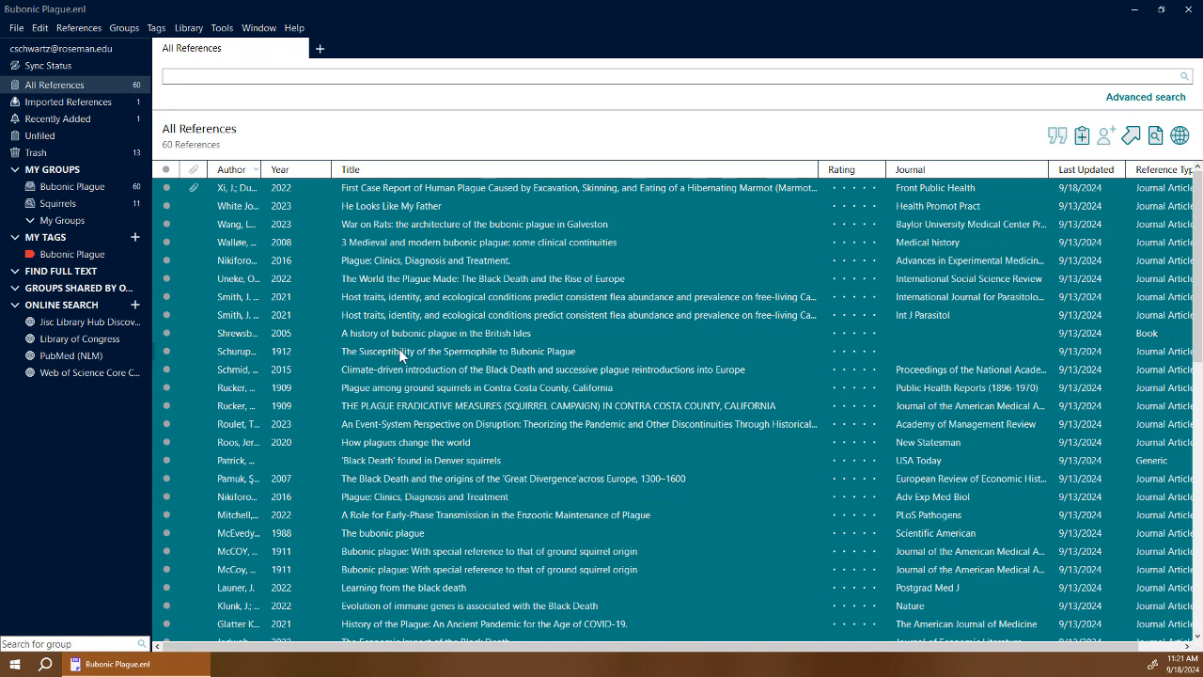
pyautogui.moveTo(398, 348); pyautogui.dragTo(107, 259)
pyautogui.click(801, 192)
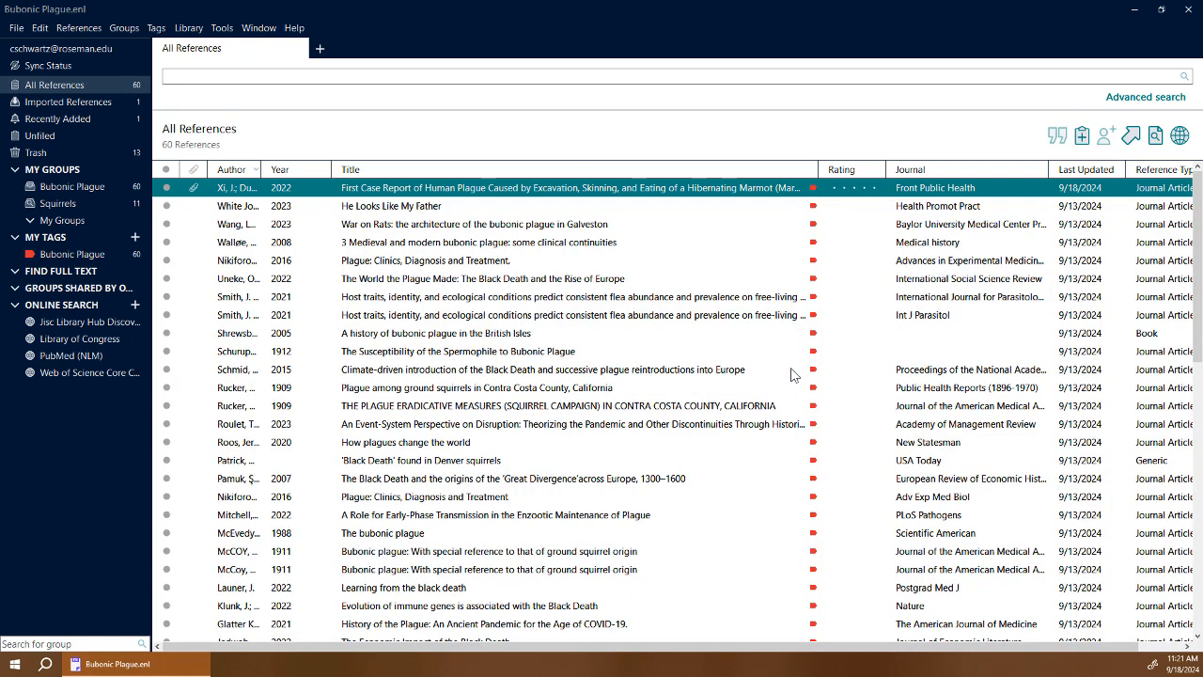
# Create a blue tag named Squirrels.
pyautogui.click(135, 238)
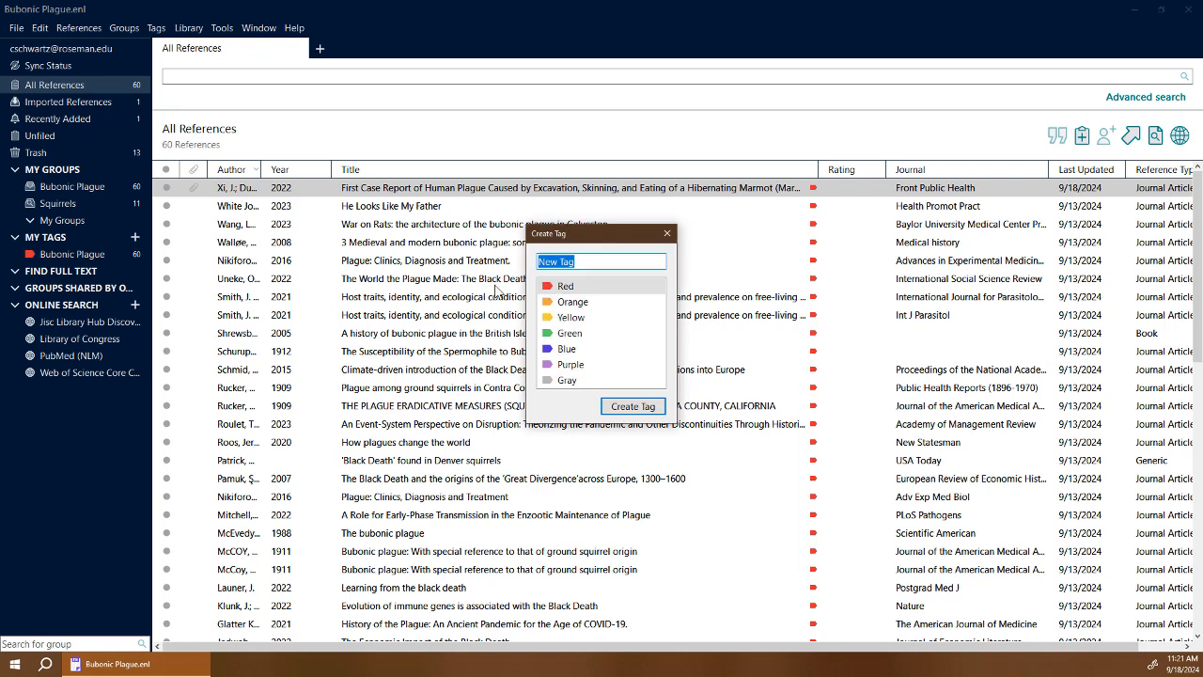
pyautogui.write('Squirrels')
pyautogui.click(575, 349)
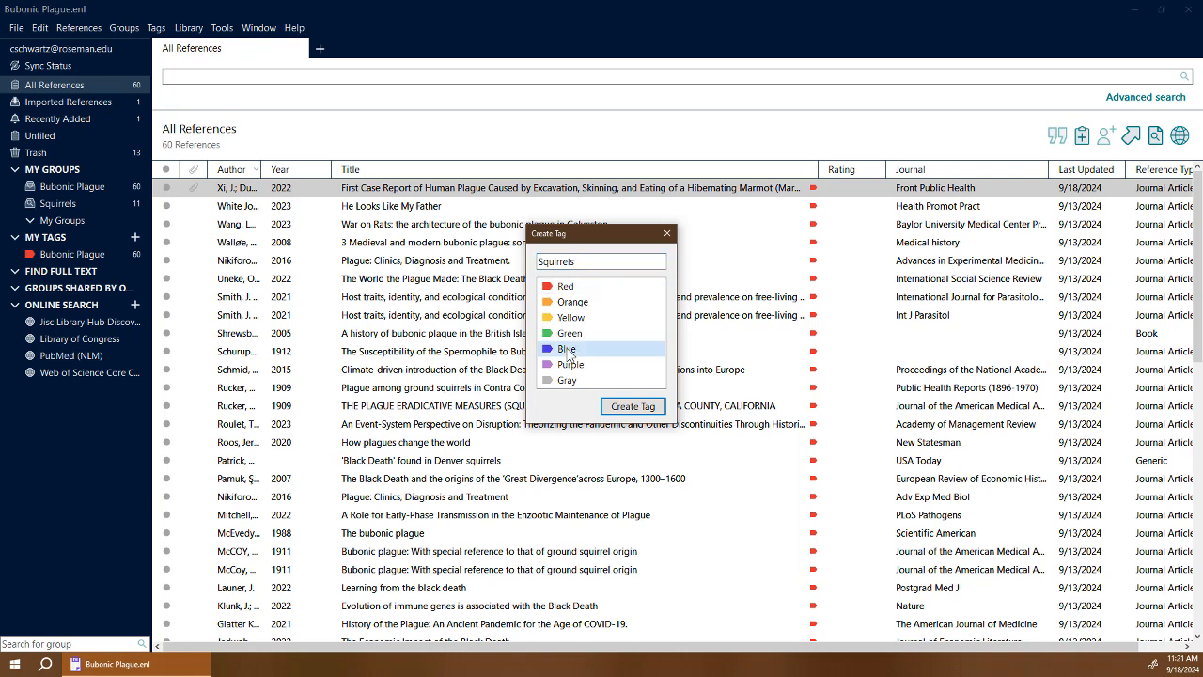
pyautogui.click(634, 407)
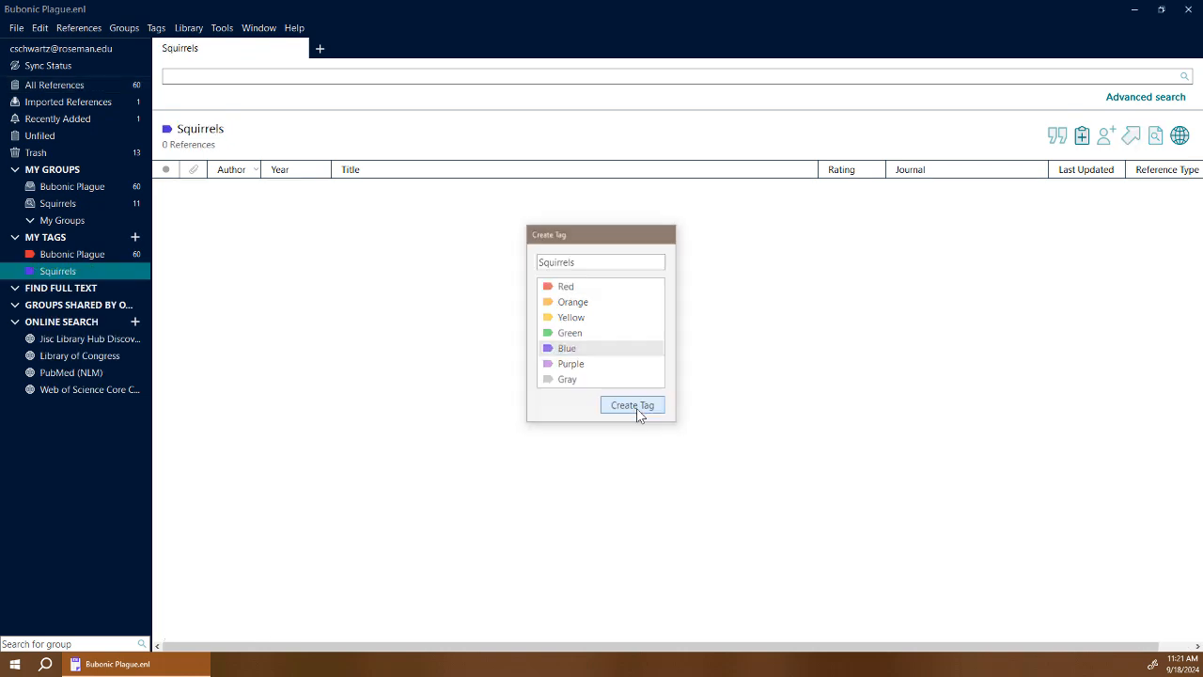
# Apply the Squirrels tag to the 11 references in the Squirrels group.
pyautogui.click(100, 203)
pyautogui.click(425, 320)
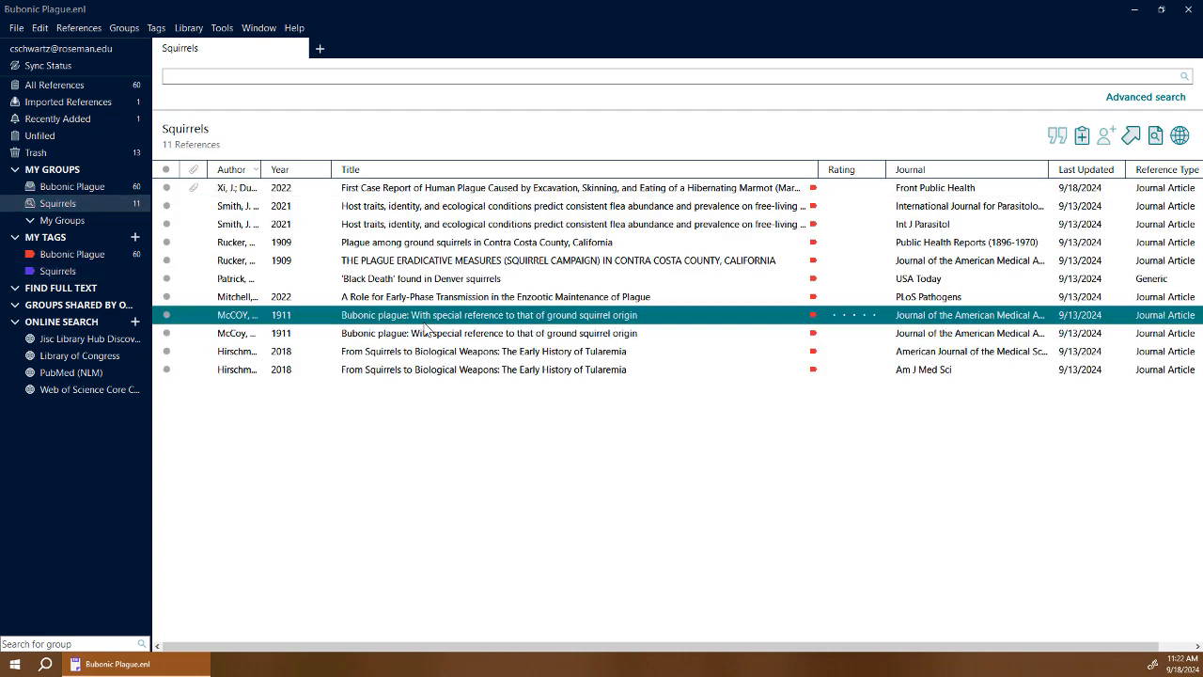
pyautogui.hotkey('ctrl', 'a')
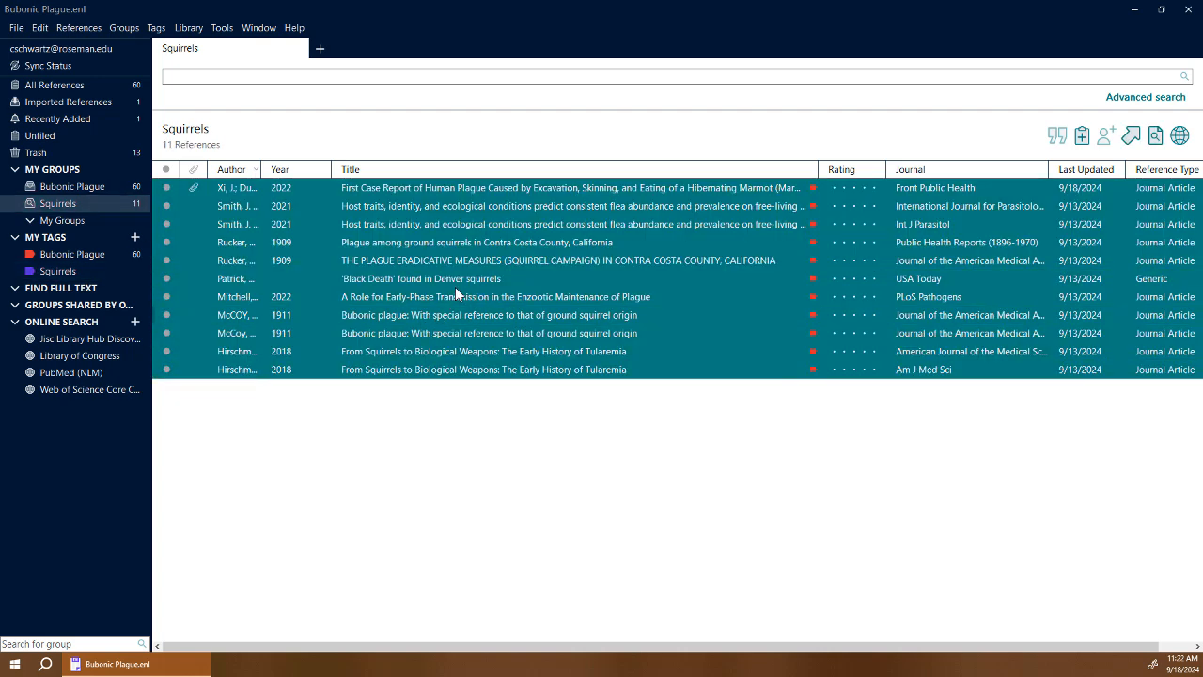
pyautogui.moveTo(455, 287); pyautogui.dragTo(71, 273)
# Find duplicates and copy the full journal name and publisher into the first Hirschmann 2018 record.
pyautogui.click(188, 29)
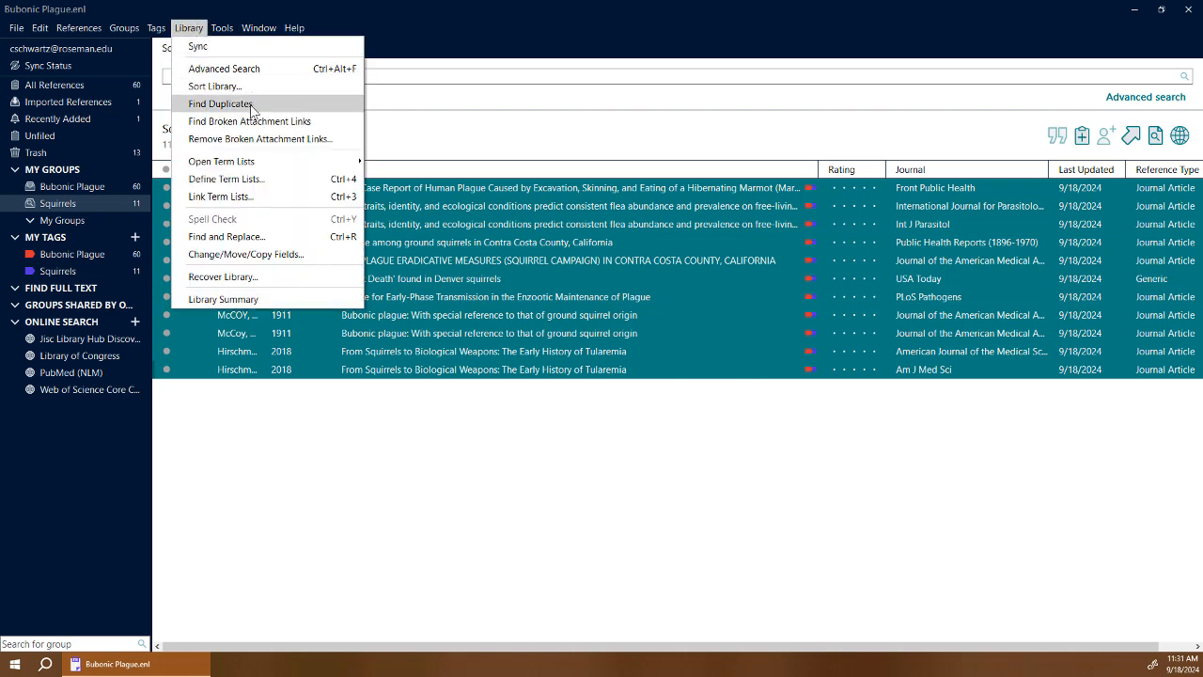
pyautogui.click(220, 103)
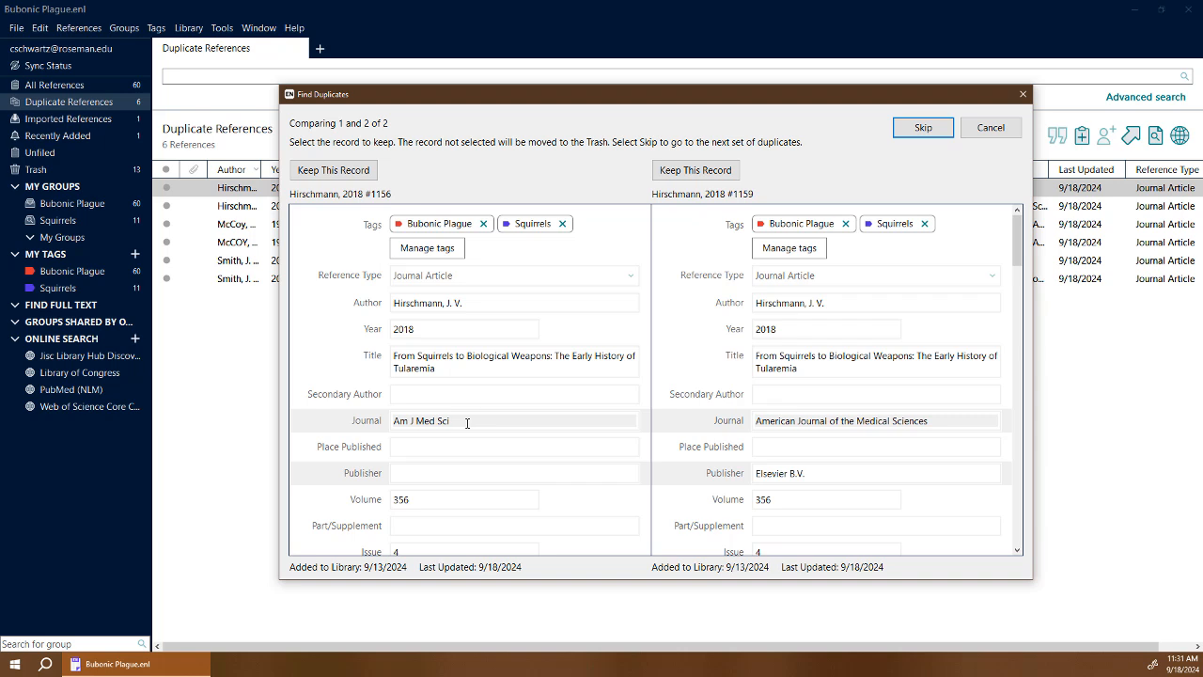
pyautogui.tripleClick(949, 420)
pyautogui.hotkey('ctrl', 'c')
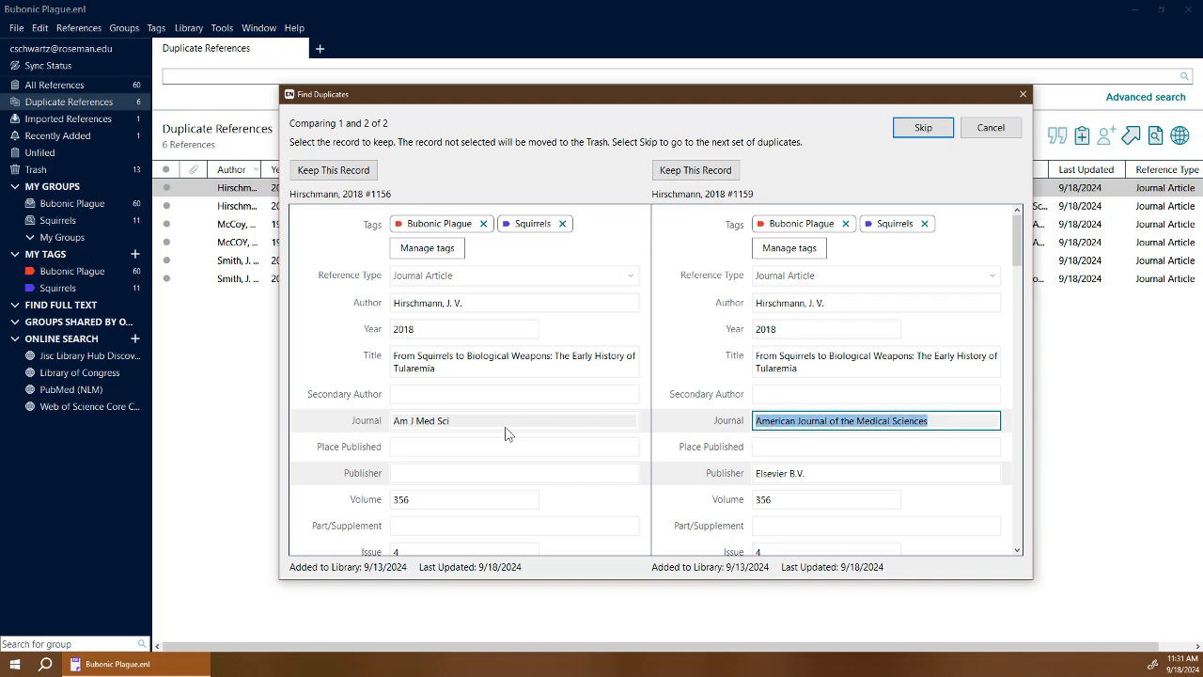
pyautogui.tripleClick(474, 422)
pyautogui.hotkey('ctrl', 'v')
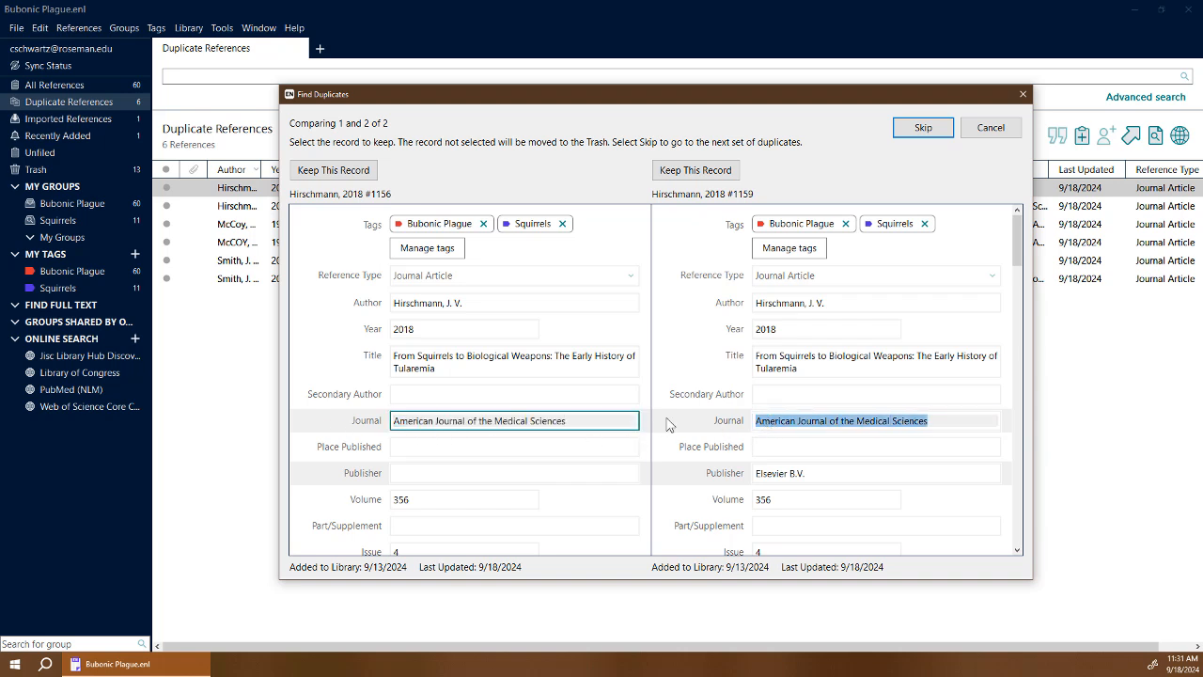
pyautogui.scroll(-3, 667, 423)
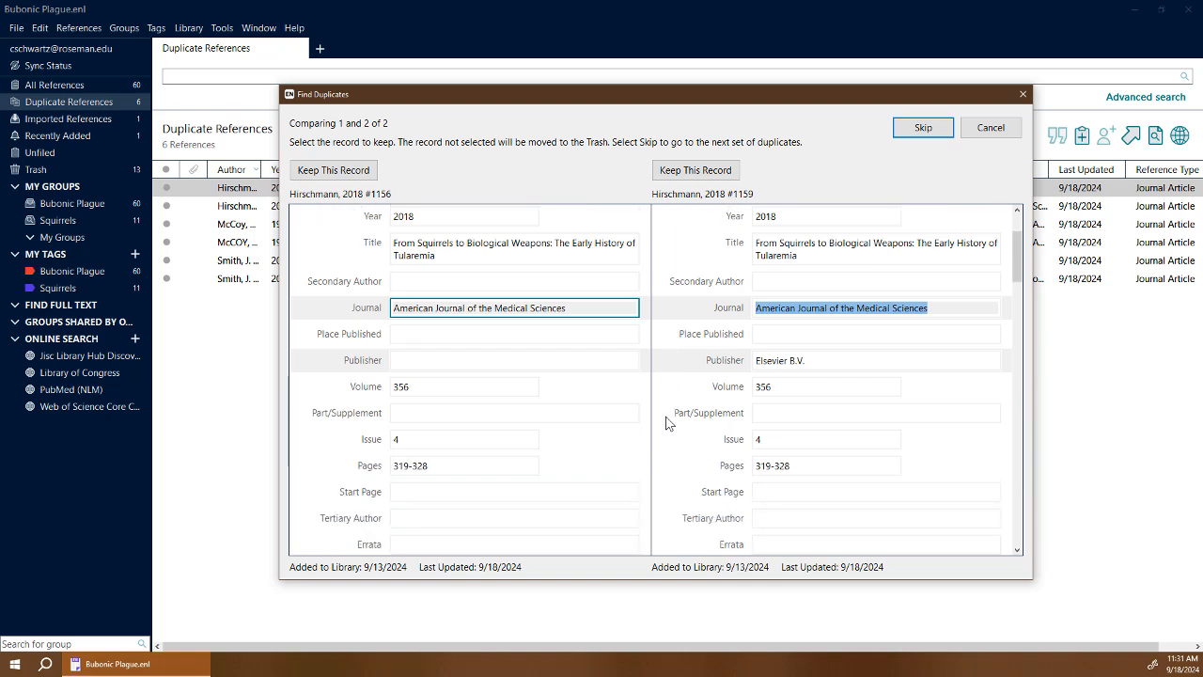
pyautogui.tripleClick(804, 357)
pyautogui.hotkey('ctrl', 'c')
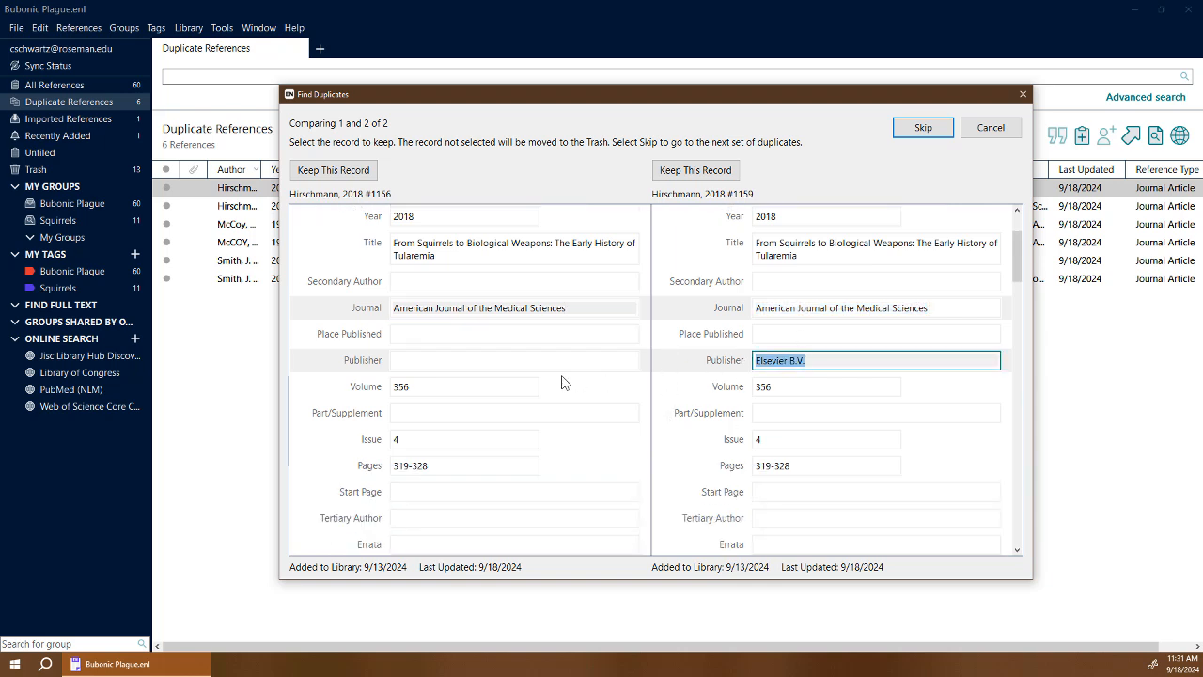
pyautogui.click(562, 366)
pyautogui.hotkey('ctrl', 'v')
# Fill its Type of Article with Review and Alternate Journal with Am. J. Med. Sci., then keep it.
pyautogui.scroll(-1, 677, 413)
pyautogui.scroll(-4, 676, 414)
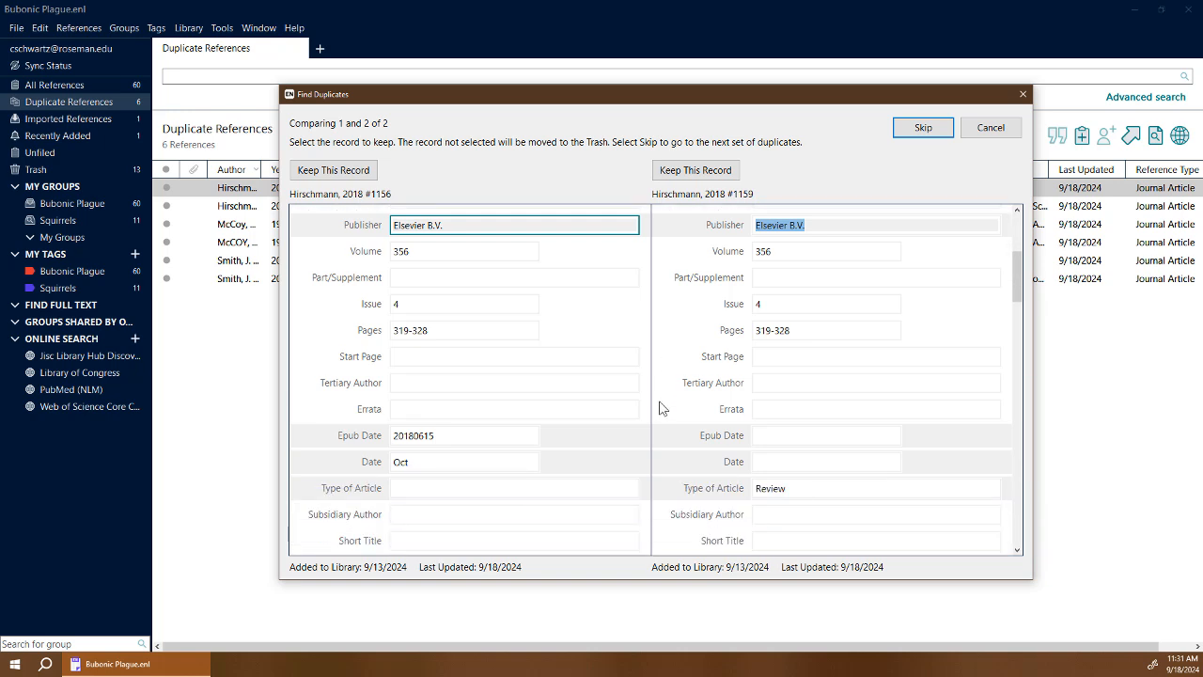
pyautogui.moveTo(814, 466); pyautogui.dragTo(720, 464)
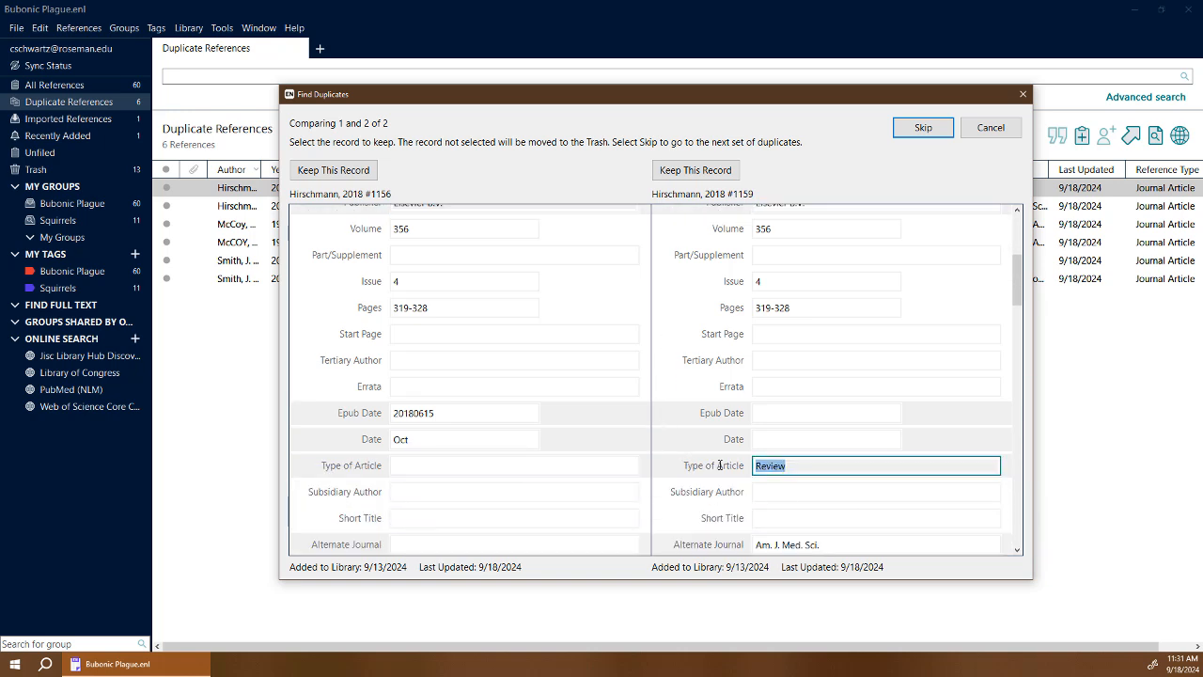
pyautogui.hotkey('ctrl', 'c')
pyautogui.click(418, 465)
pyautogui.hotkey('ctrl', 'v')
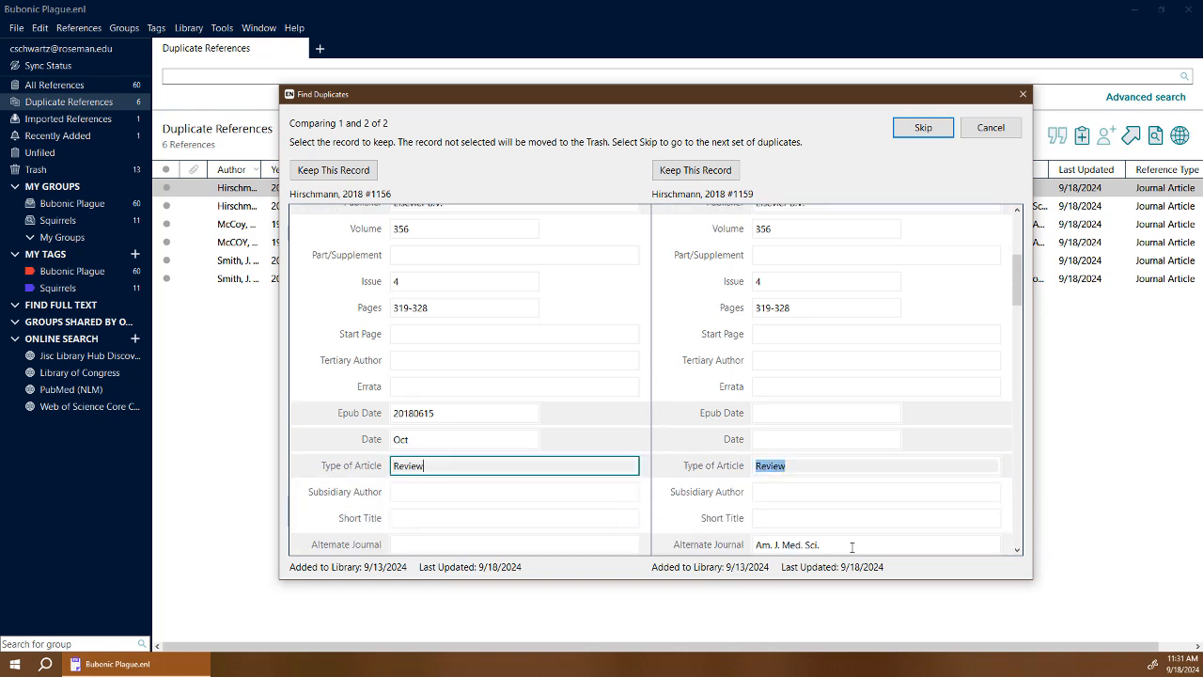
pyautogui.scroll(-1, 846, 531)
pyautogui.moveTo(832, 522); pyautogui.dragTo(731, 521)
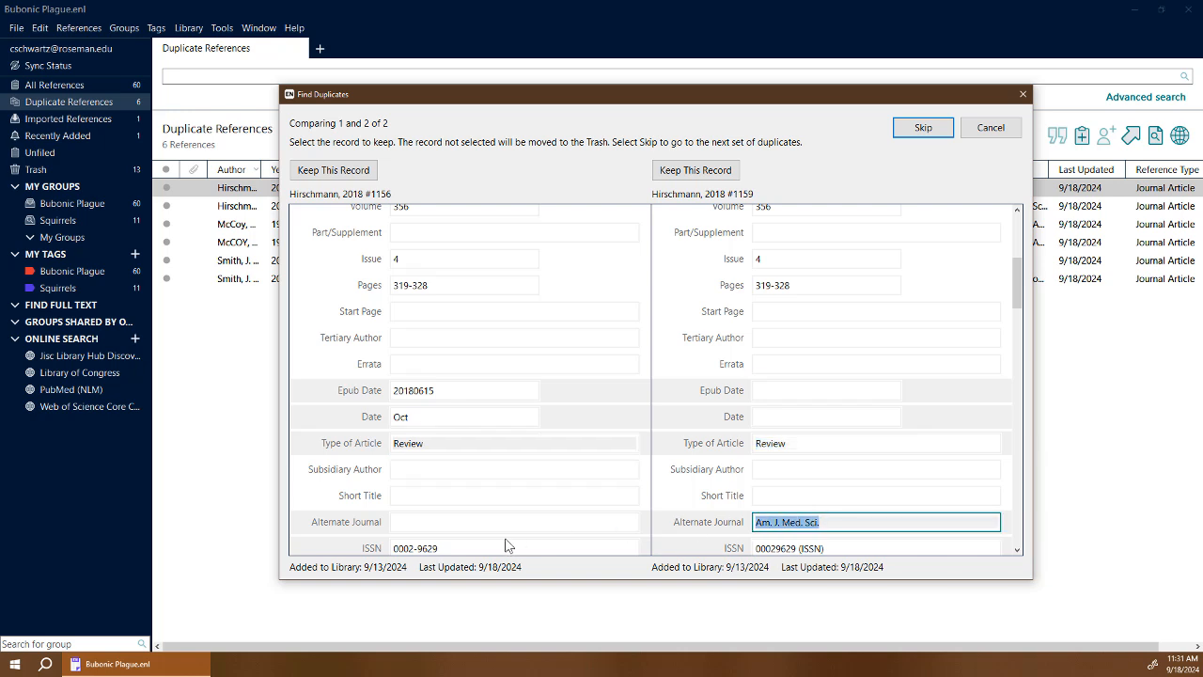
pyautogui.hotkey('ctrl', 'c')
pyautogui.click(422, 522)
pyautogui.hotkey('ctrl', 'v')
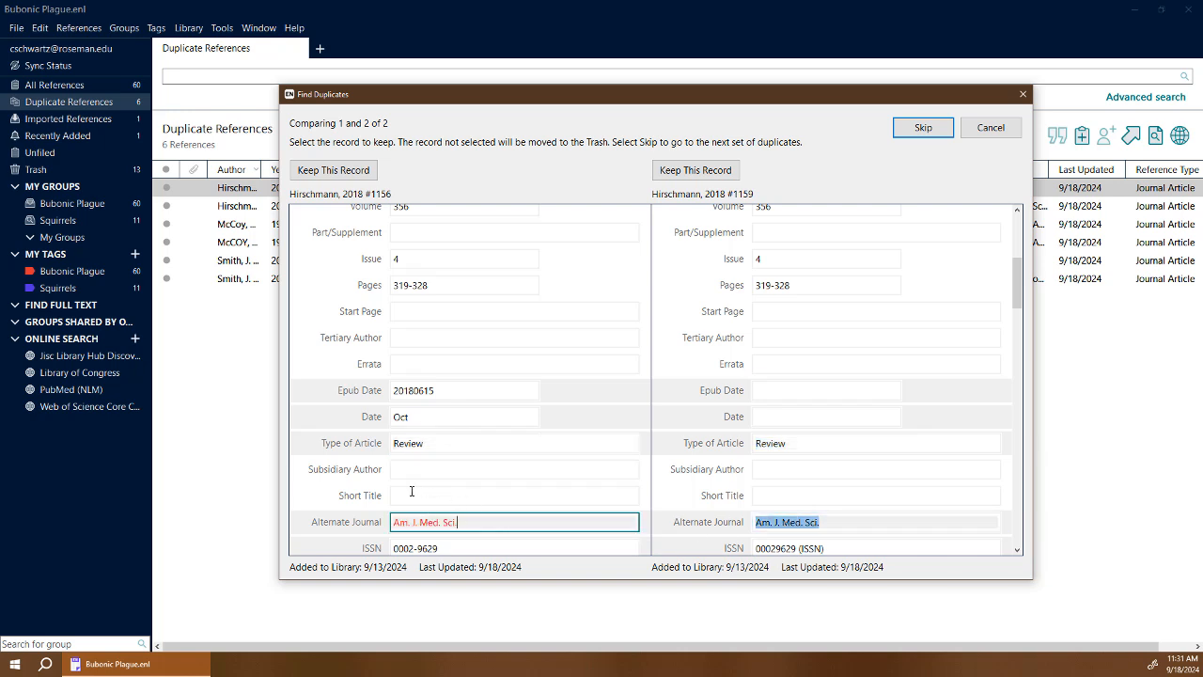
pyautogui.scroll(5, 529, 394)
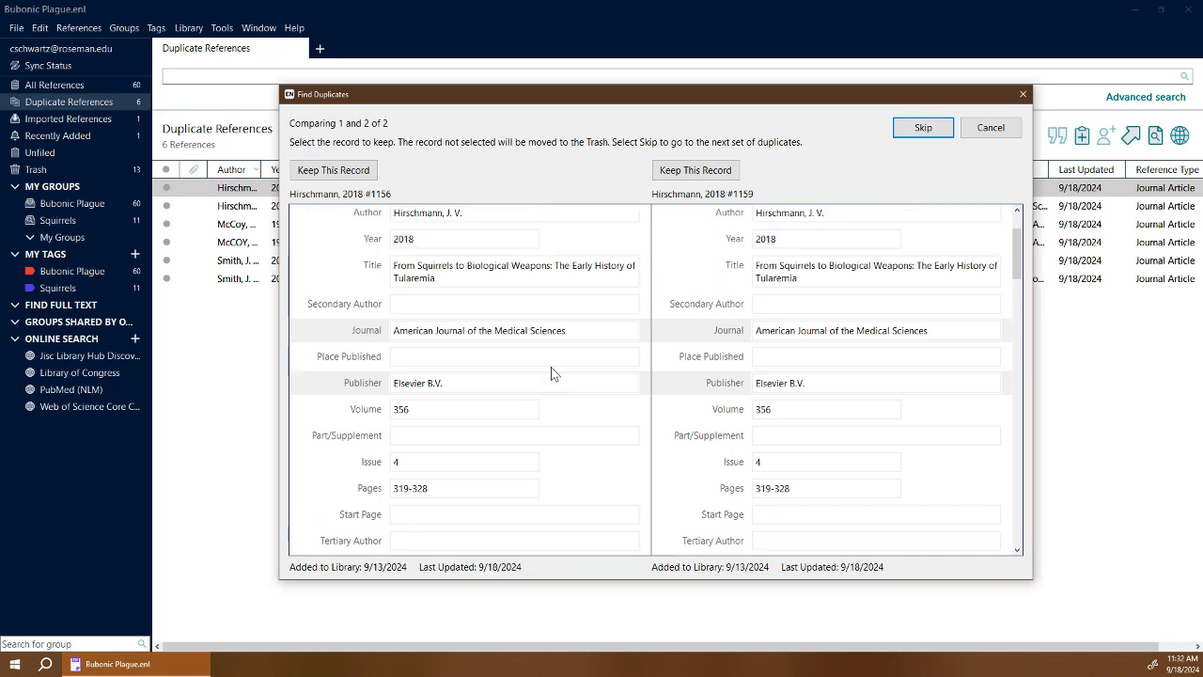
pyautogui.scroll(2, 552, 373)
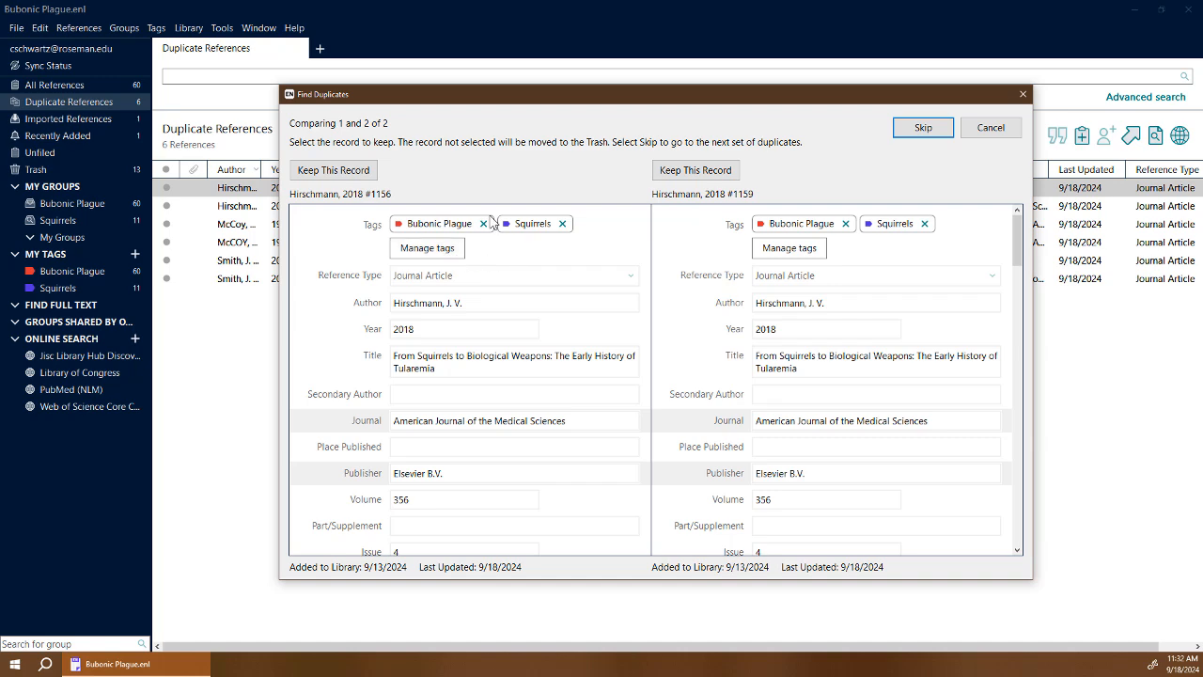
pyautogui.click(366, 177)
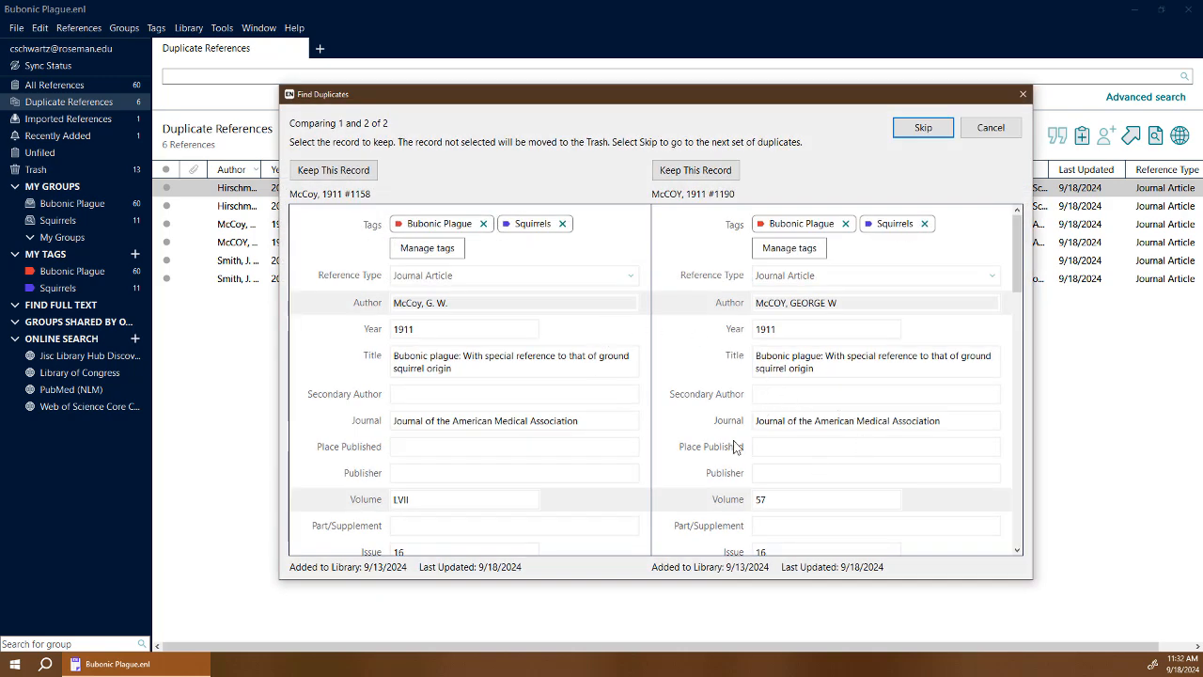
# Keep the first McCoy 1911 record, and keep Smith 2021 with journal International Journal for Parasitology.
pyautogui.click(341, 175)
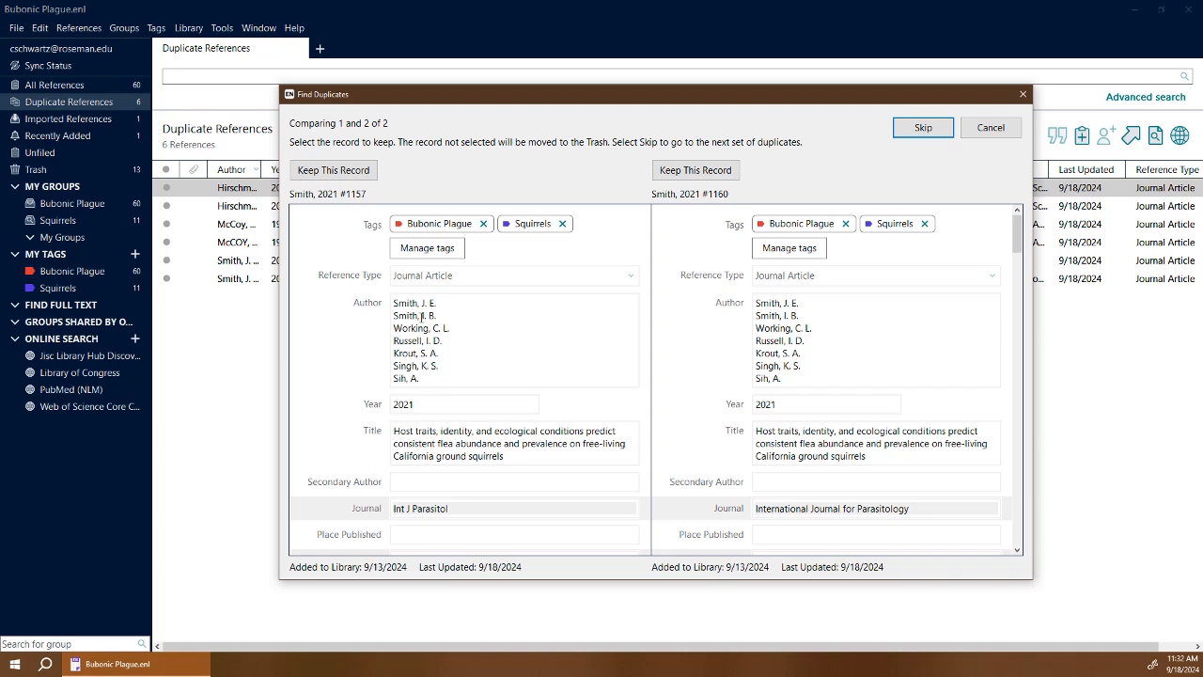
pyautogui.moveTo(919, 509); pyautogui.dragTo(754, 508)
pyautogui.hotkey('ctrl', 'c')
pyautogui.tripleClick(477, 508)
pyautogui.hotkey('ctrl', 'v')
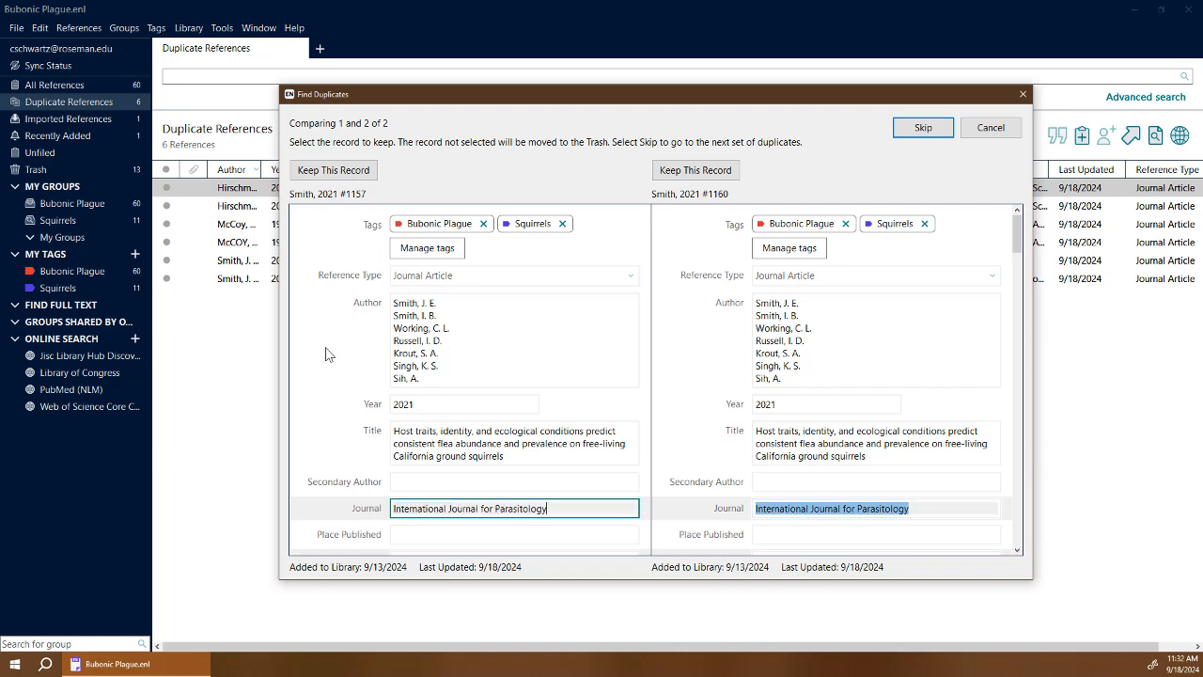
pyautogui.click(324, 172)
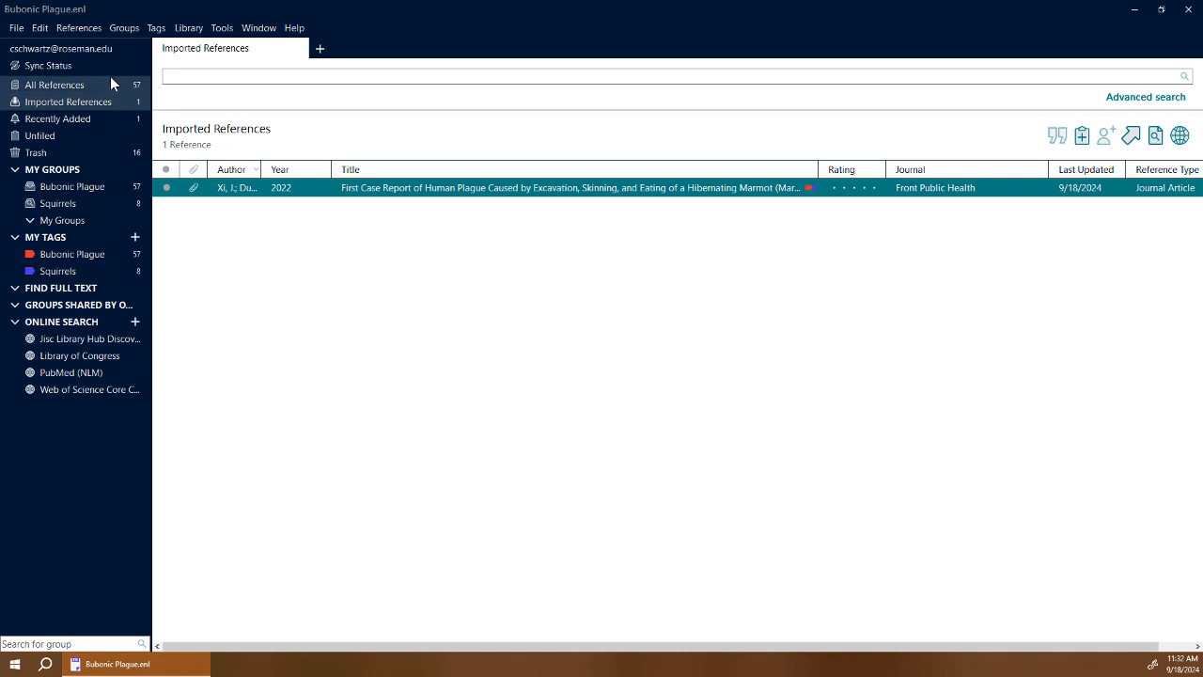
# List the 8 Squirrels-tagged references and select the 'Black Death' in Denver squirrels reference.
pyautogui.click(79, 275)
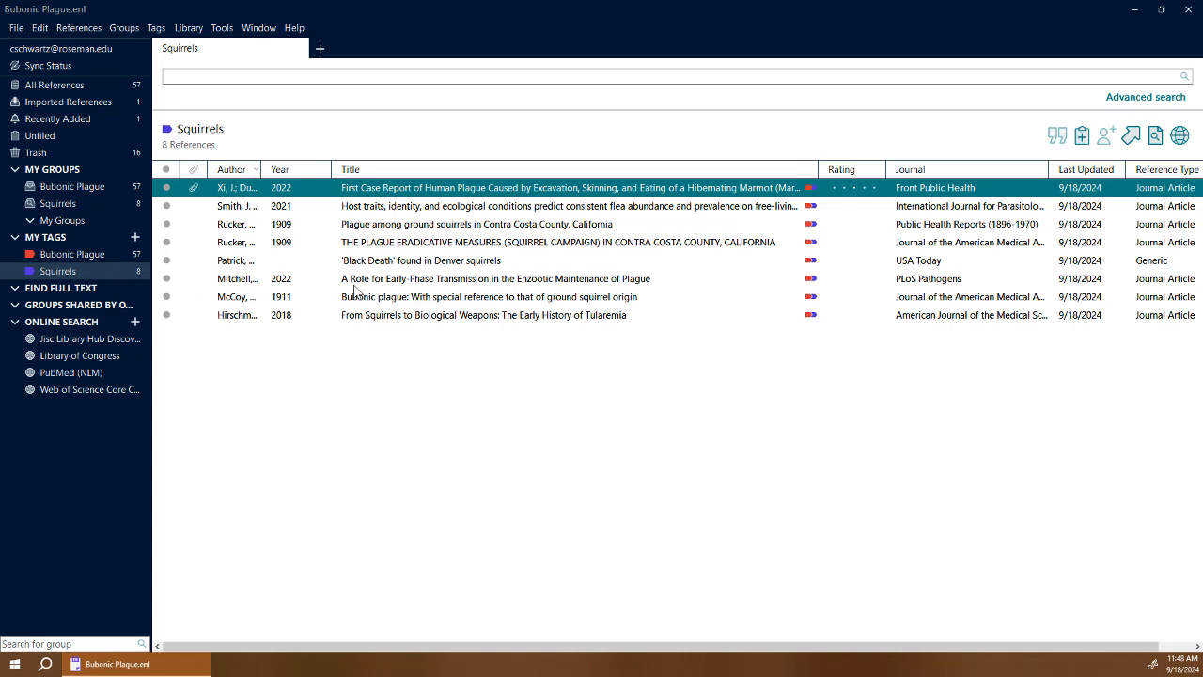
pyautogui.click(422, 263)
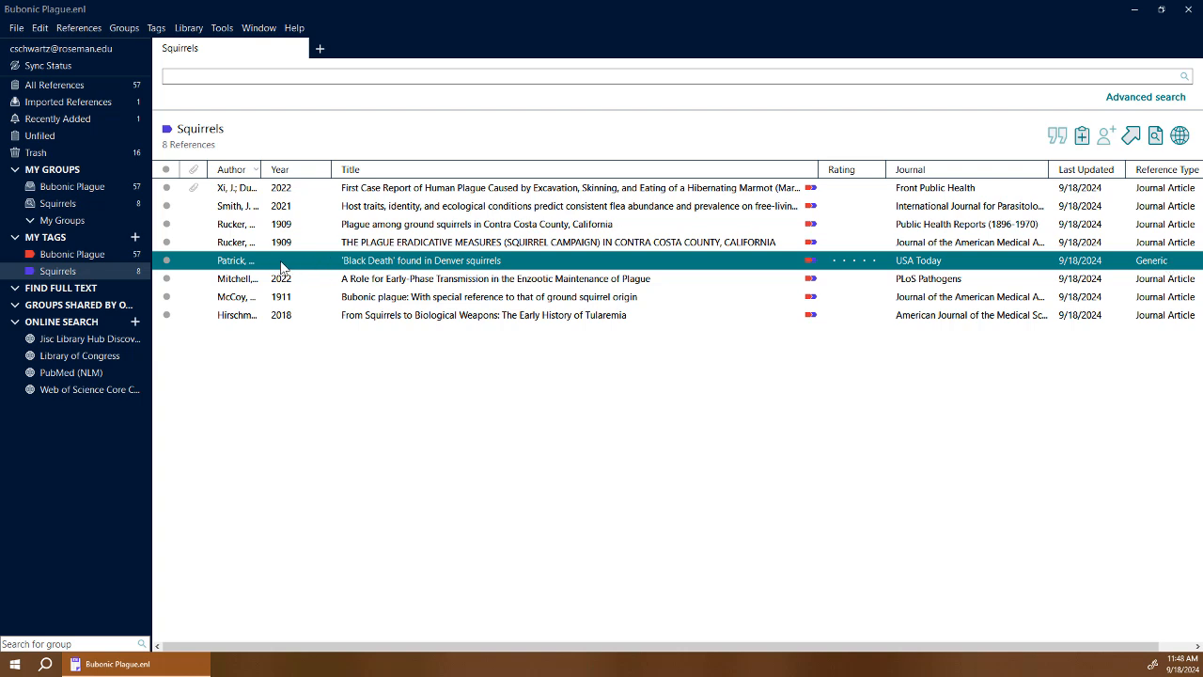
# Change the 'Black Death' reference to a Newspaper Article with Year 2007 and save it.
pyautogui.doubleClick(449, 264)
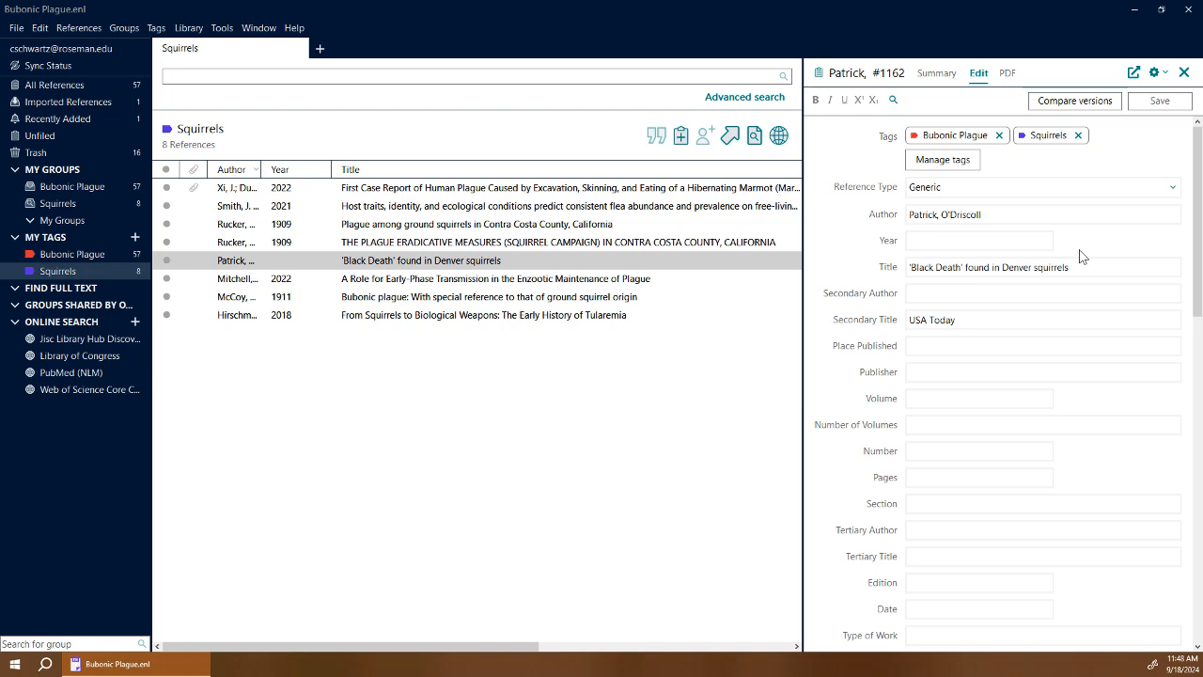
pyautogui.click(1067, 193)
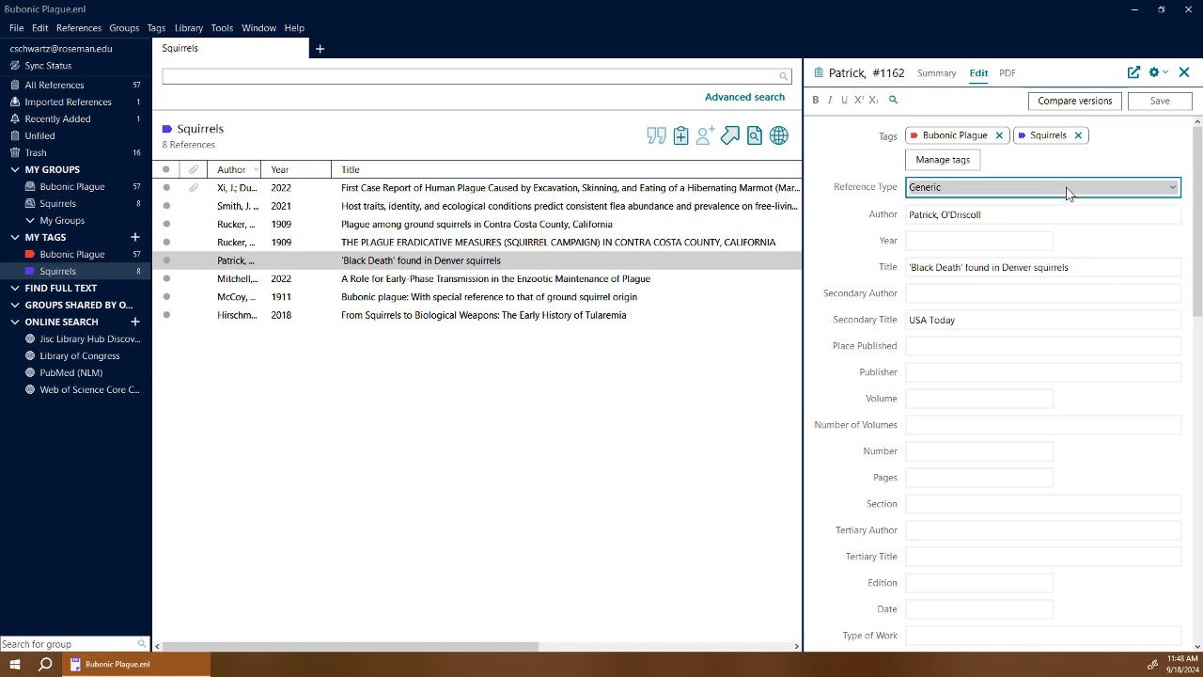
pyautogui.scroll(-2, 1009, 383)
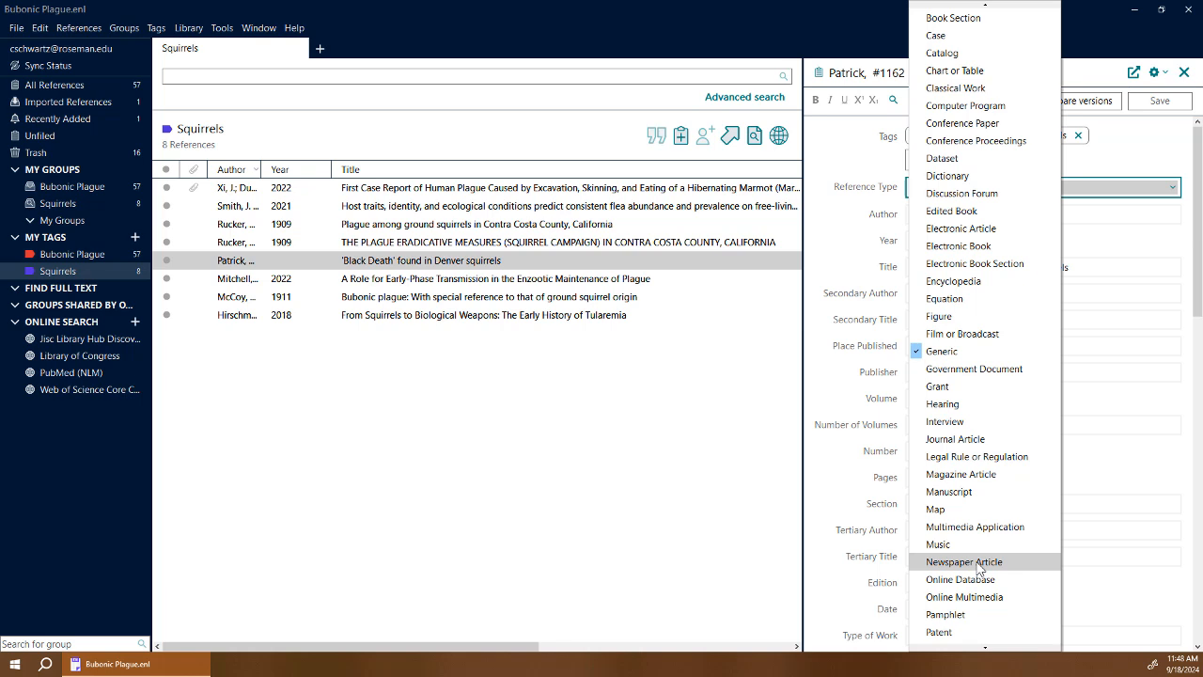
pyautogui.click(964, 562)
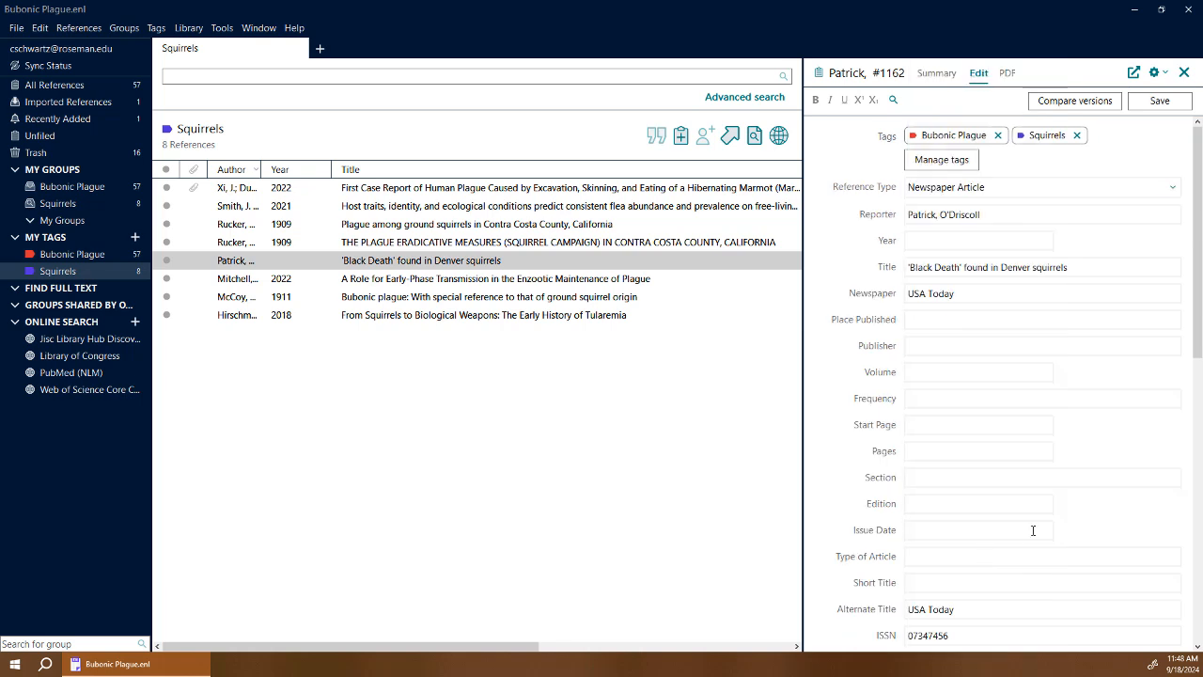
pyautogui.click(918, 242)
pyautogui.write('2')
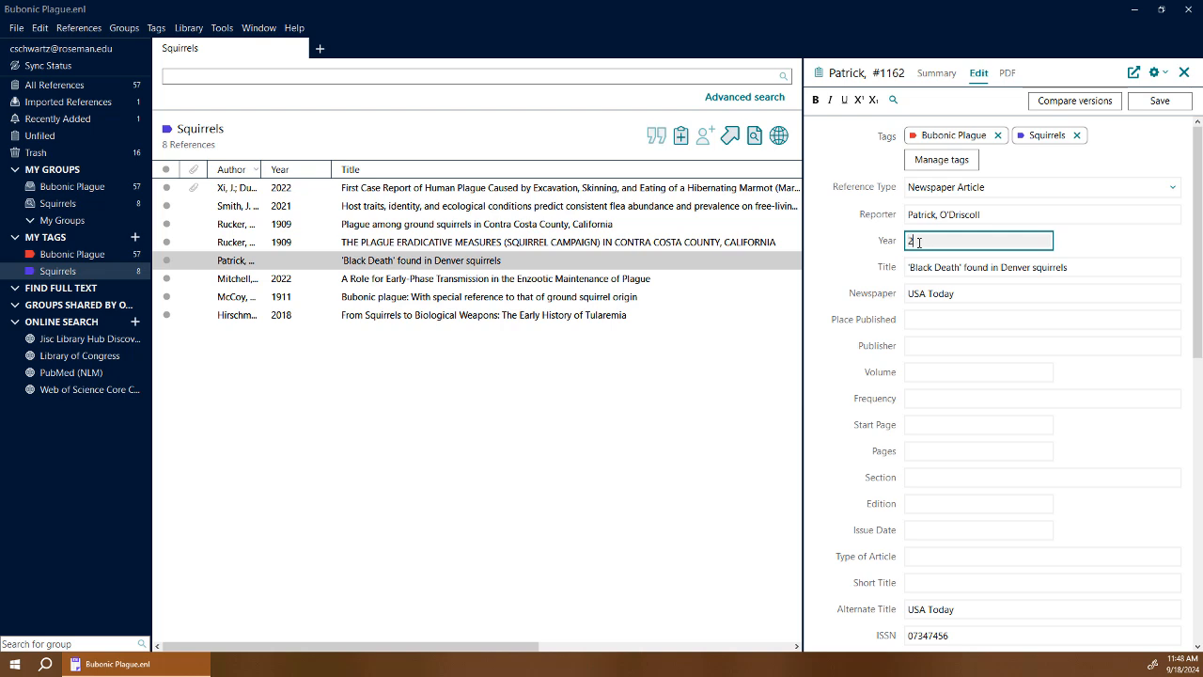
pyautogui.write('007')
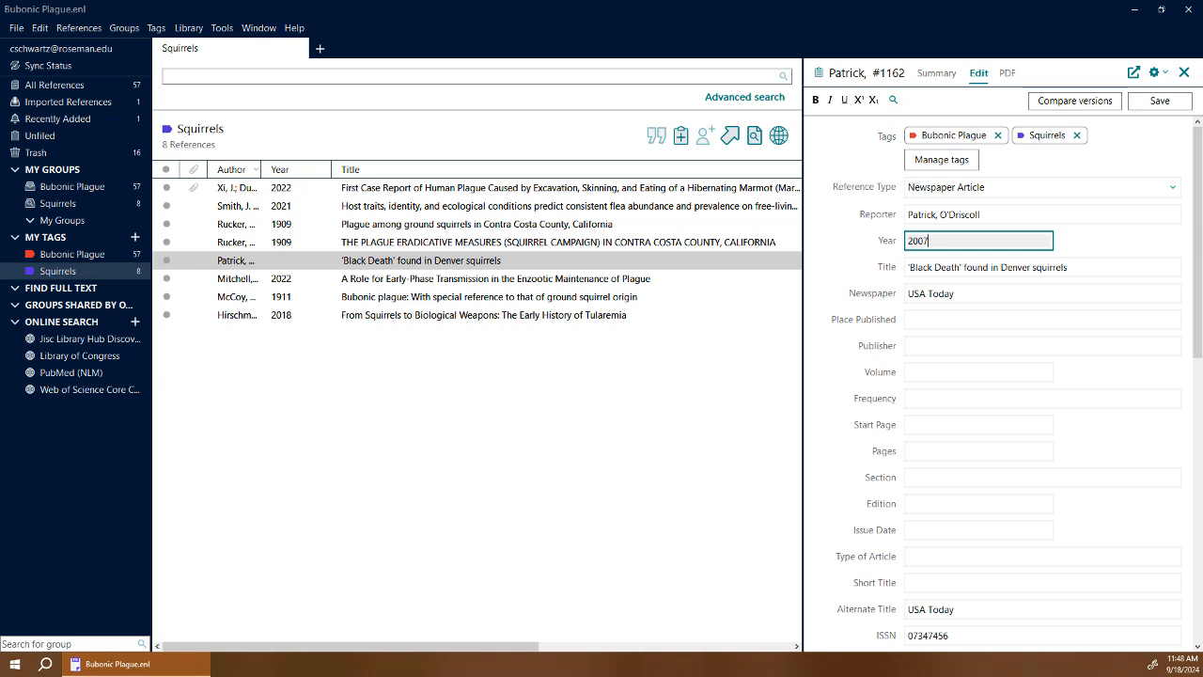
pyautogui.click(1156, 110)
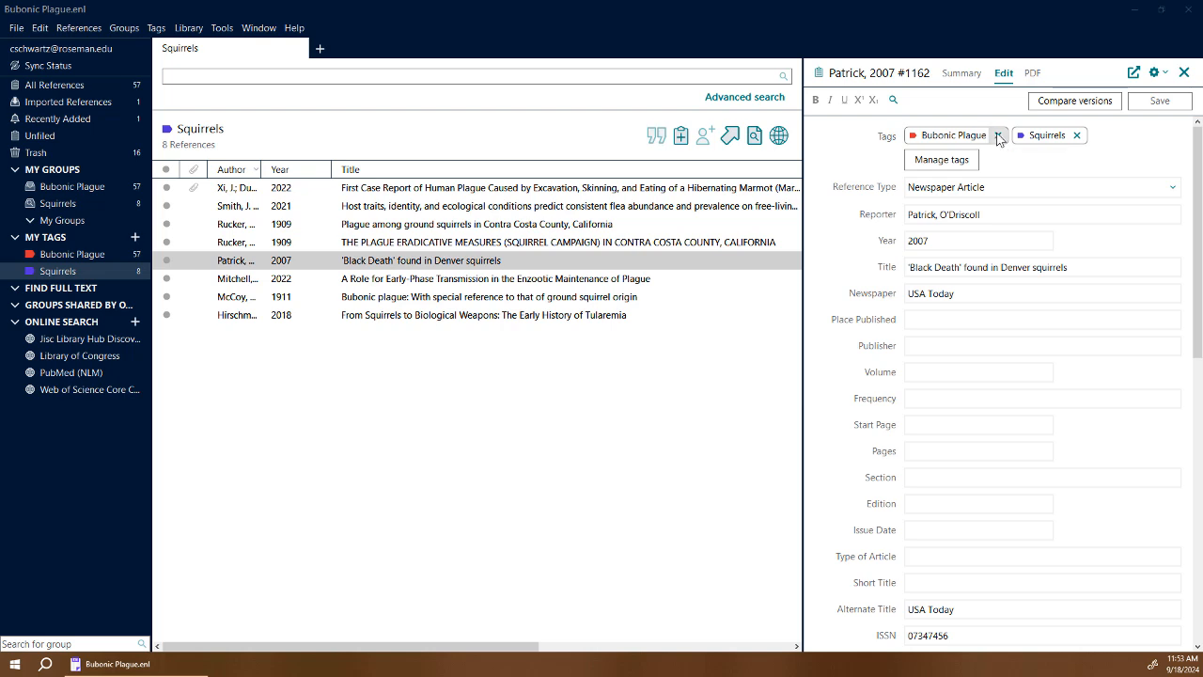
# Review the reference's Summary and PDF tabs, confirming no PDF is attached, then close it.
pyautogui.click(962, 73)
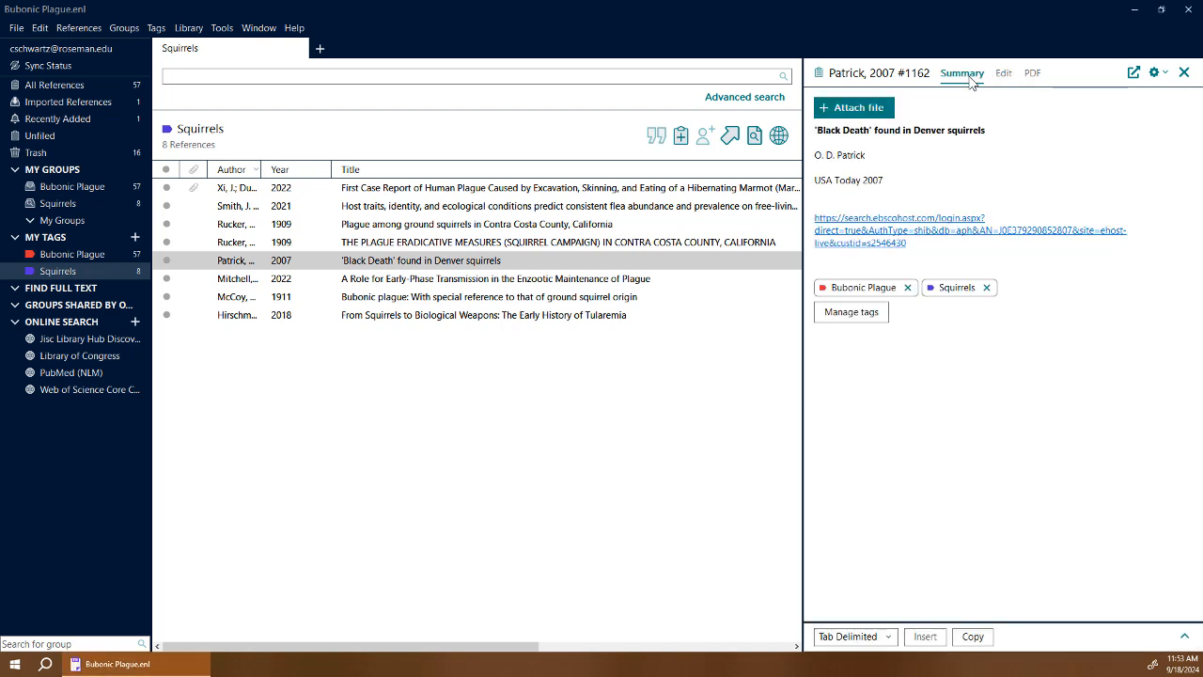
pyautogui.click(1032, 75)
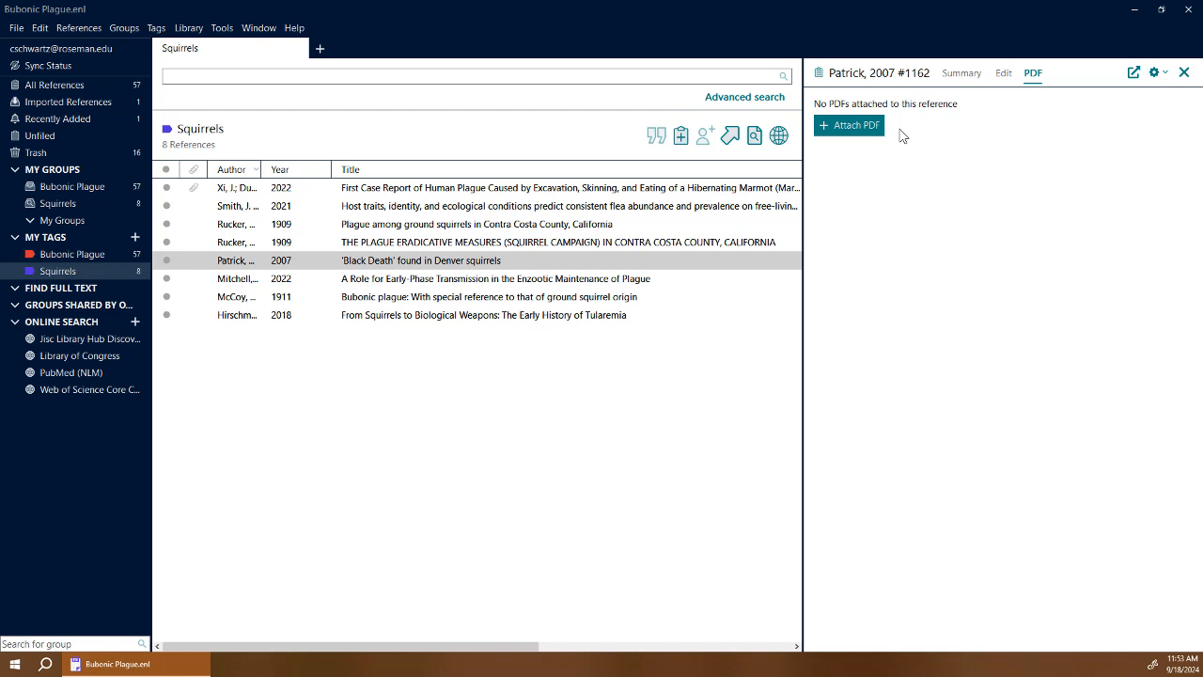
pyautogui.click(1184, 73)
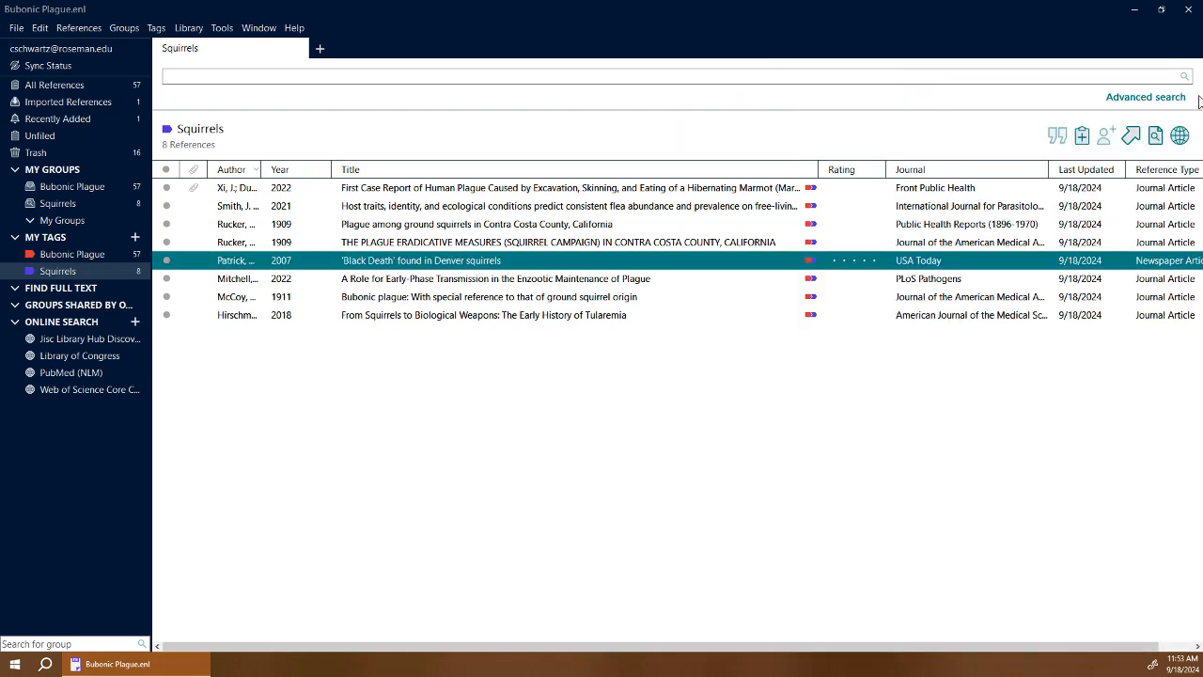
# Select all eight Squirrels references and run Find Full Text on them.
pyautogui.click(476, 297)
pyautogui.hotkey('ctrl', 'a')
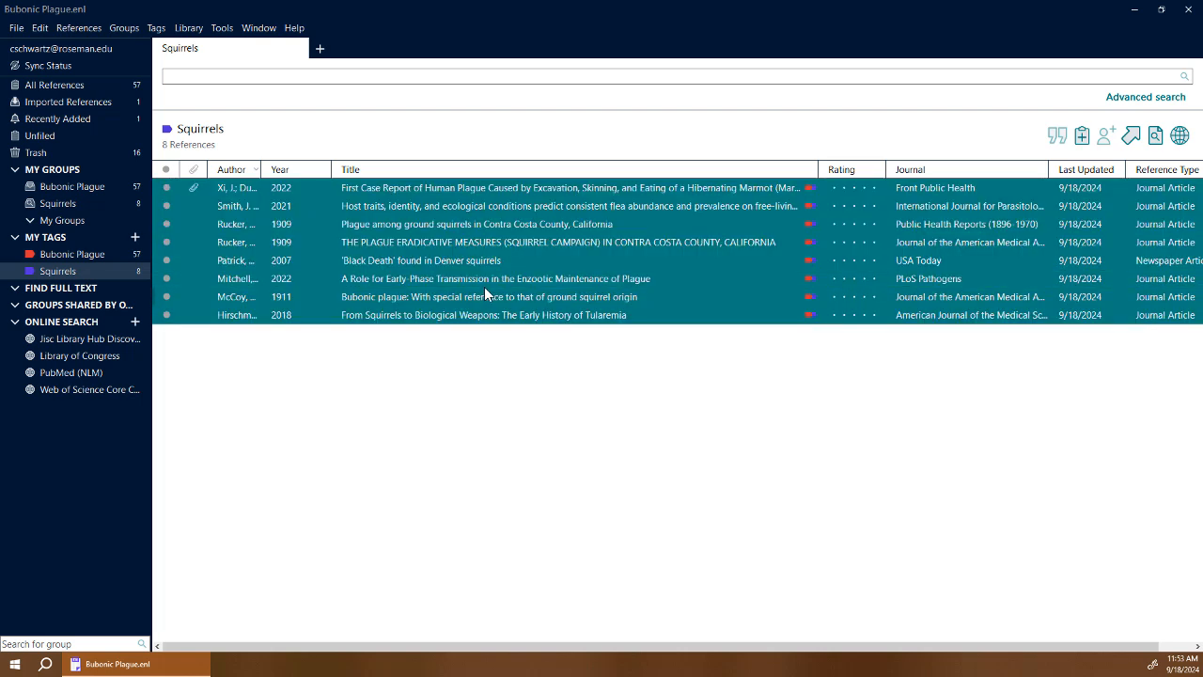
pyautogui.click(91, 32)
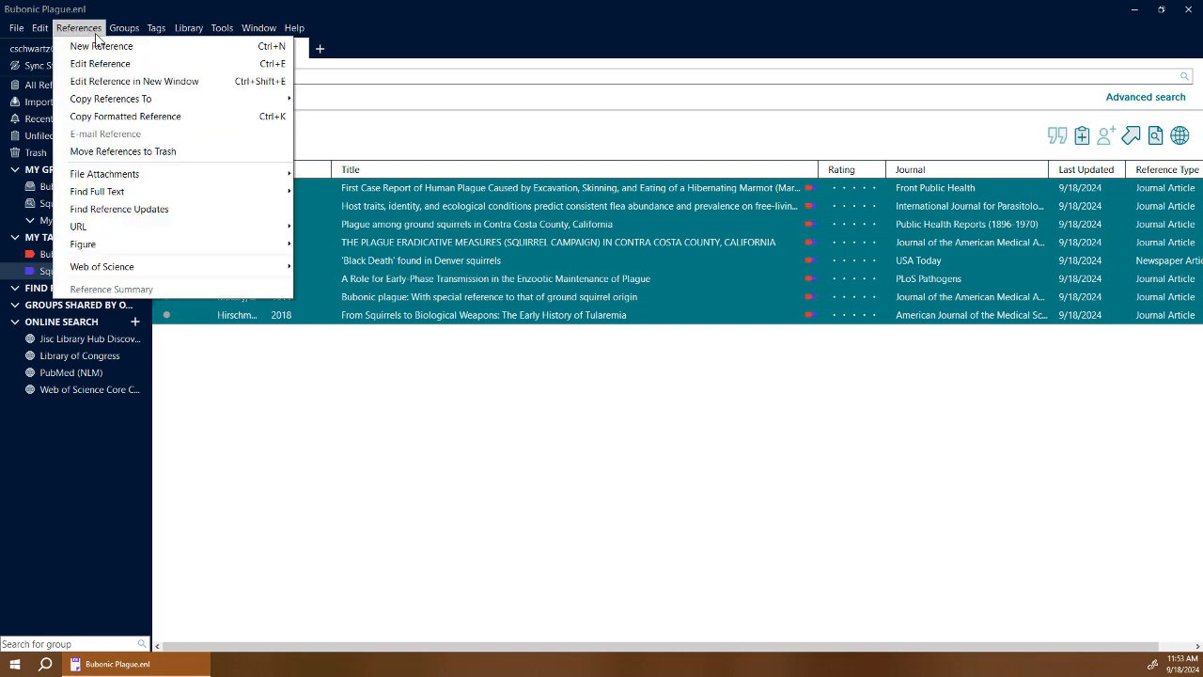
pyautogui.moveTo(121, 192)
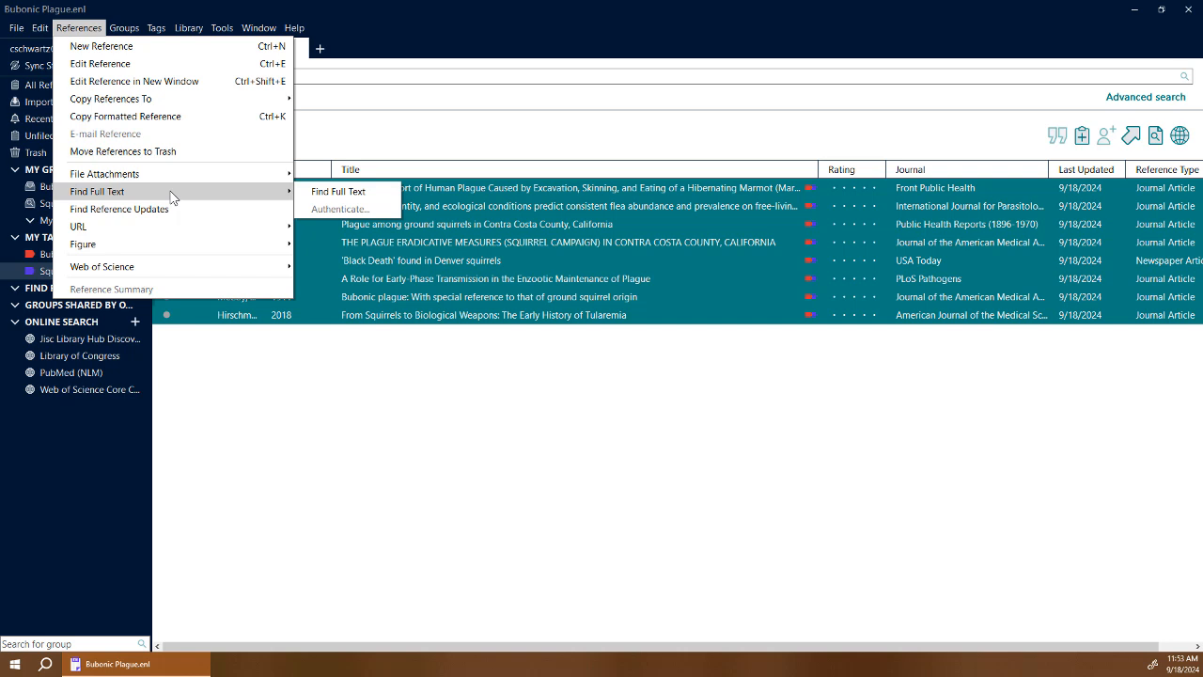
pyautogui.click(325, 192)
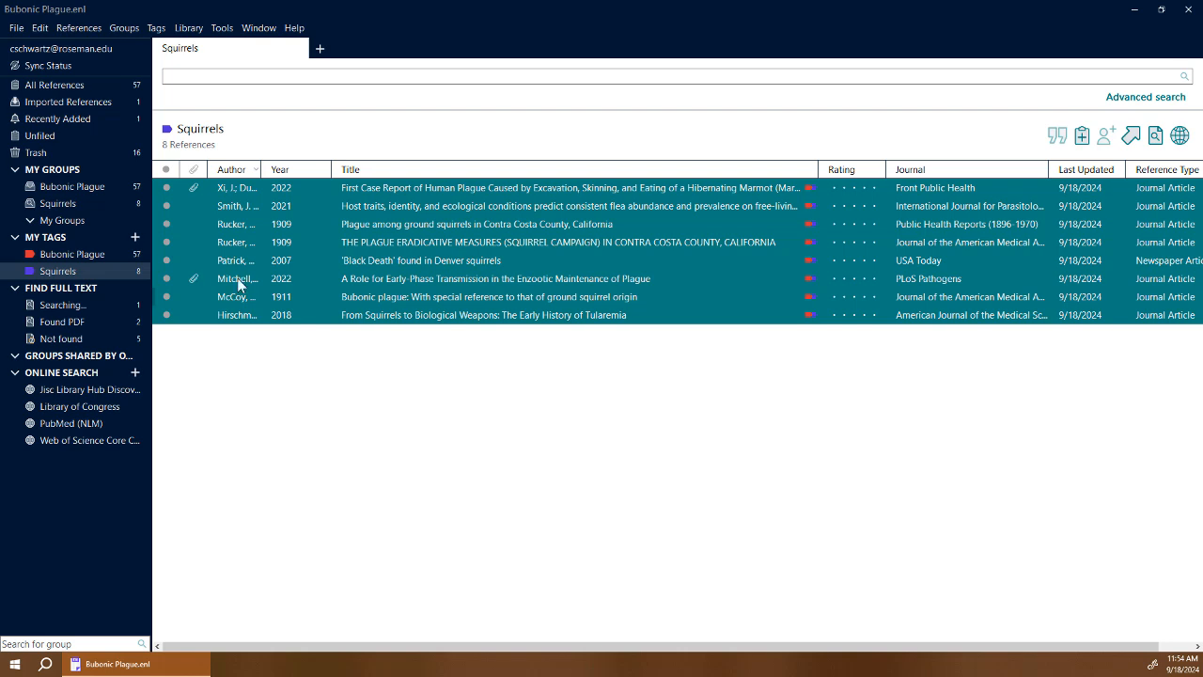
# Open the Mitchell 2022 article's PDF, scroll through its pages and widen the viewer.
pyautogui.click(472, 277)
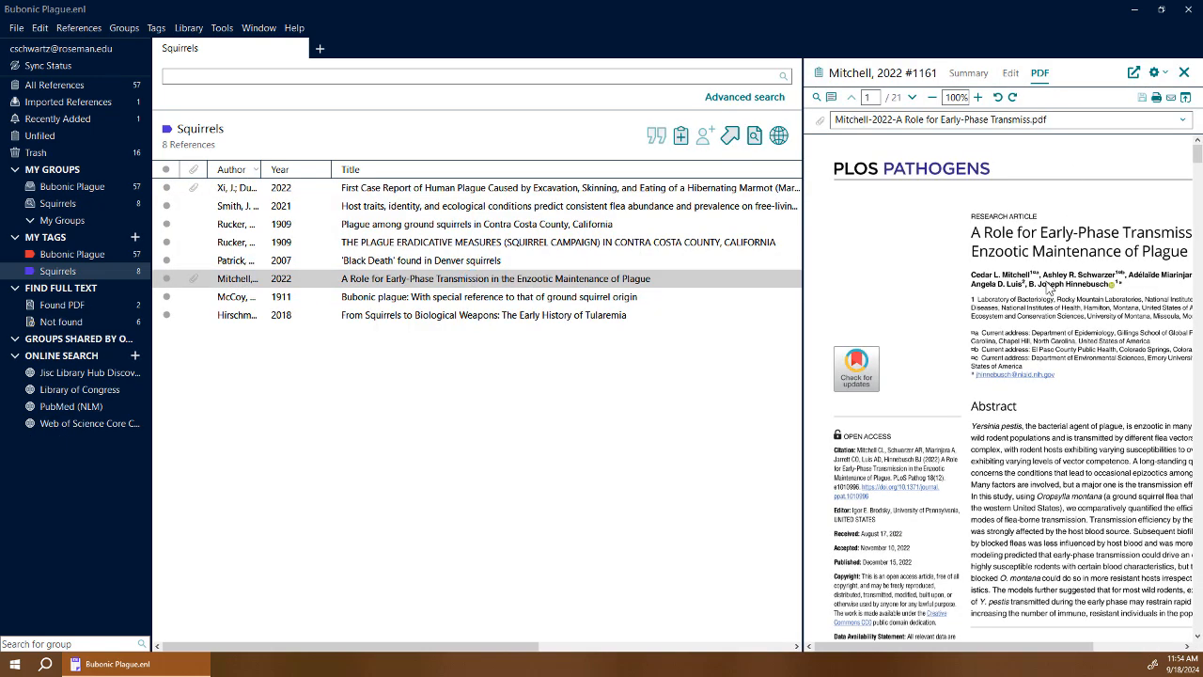
pyautogui.scroll(-3, 1049, 290)
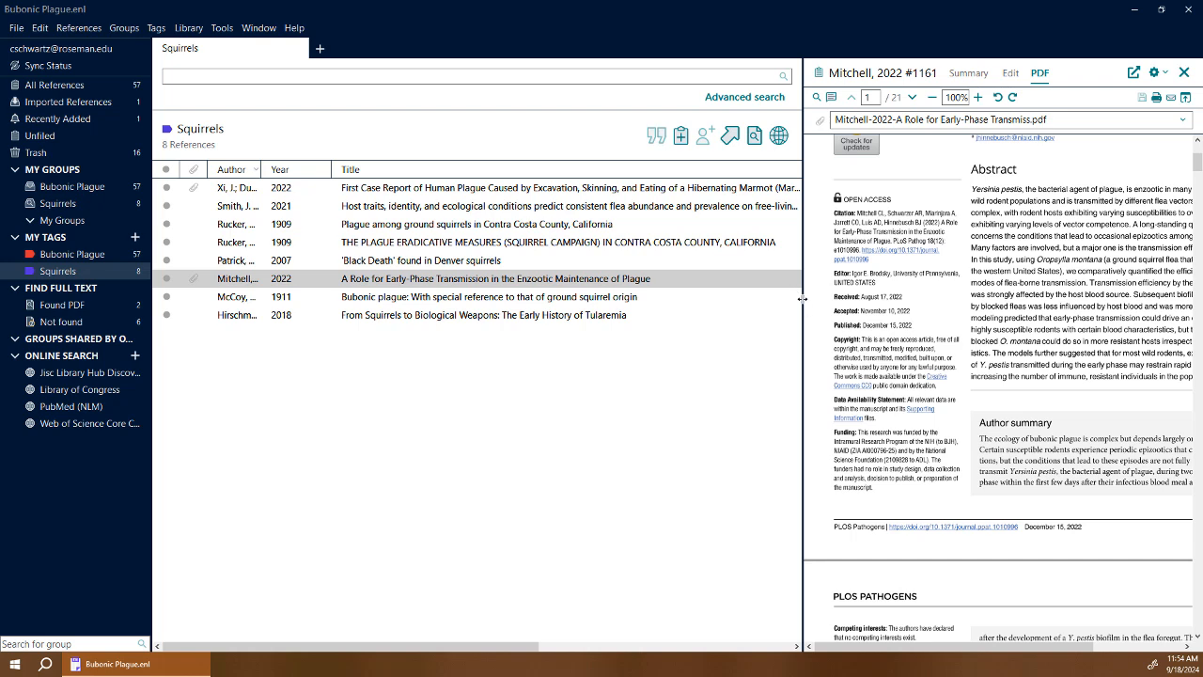
pyautogui.scroll(-2, 977, 323)
pyautogui.scroll(3, 978, 323)
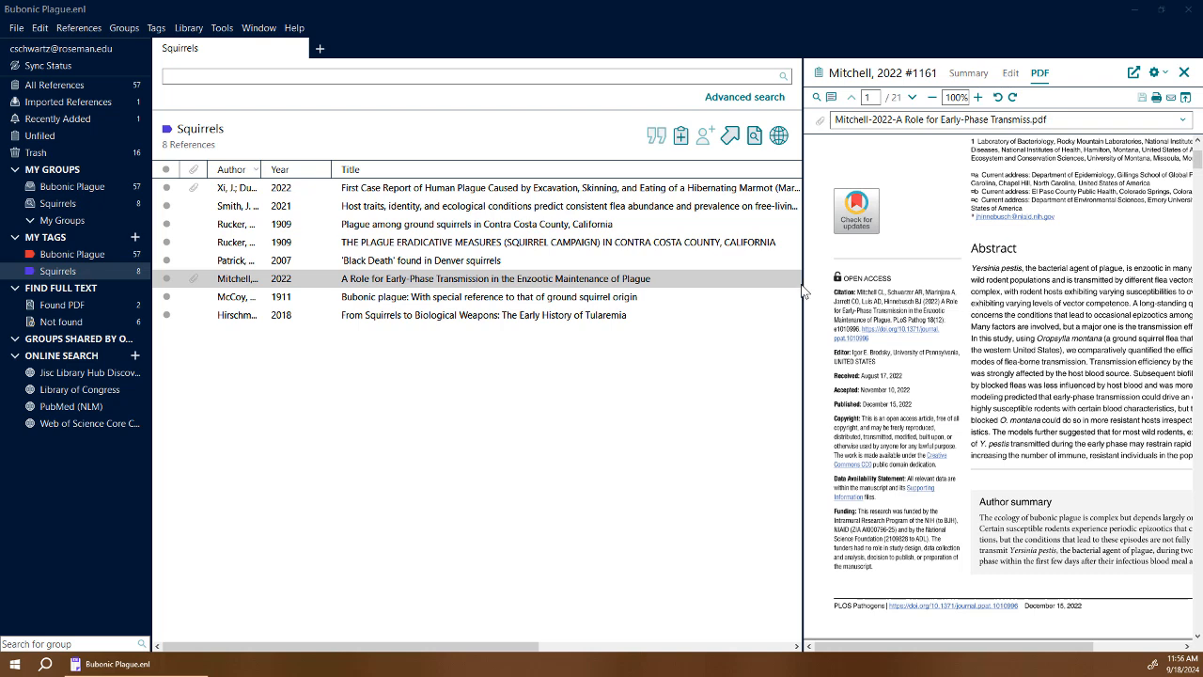
pyautogui.moveTo(804, 294); pyautogui.dragTo(677, 292)
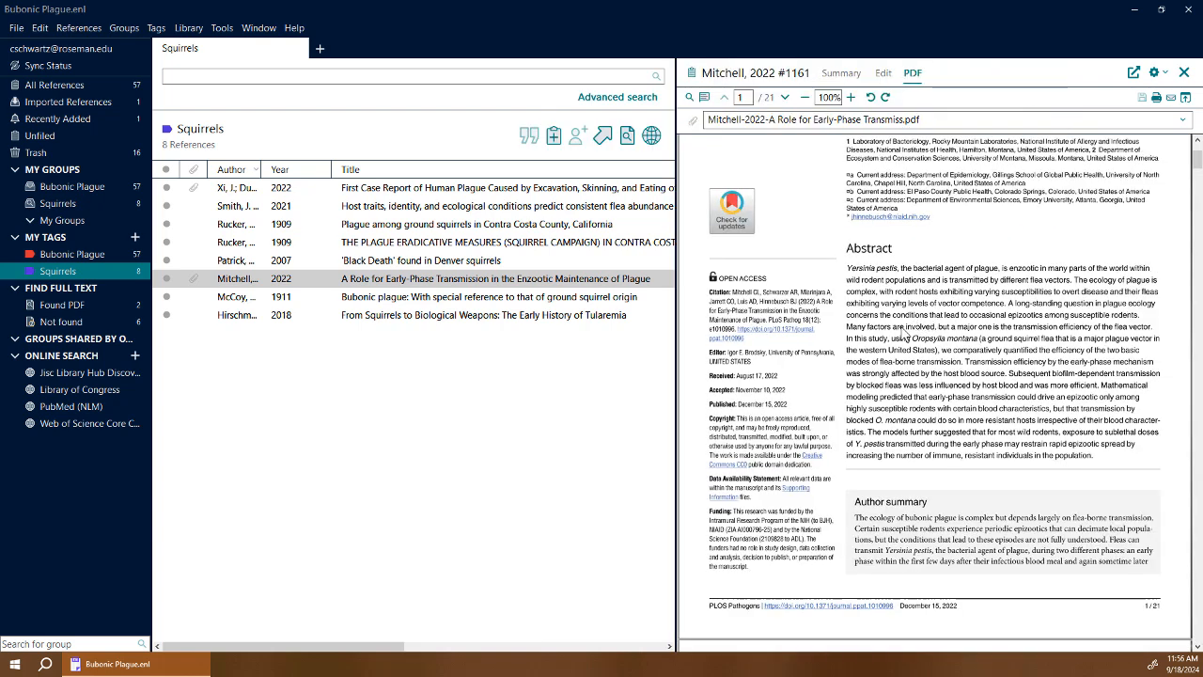
pyautogui.scroll(3, 904, 333)
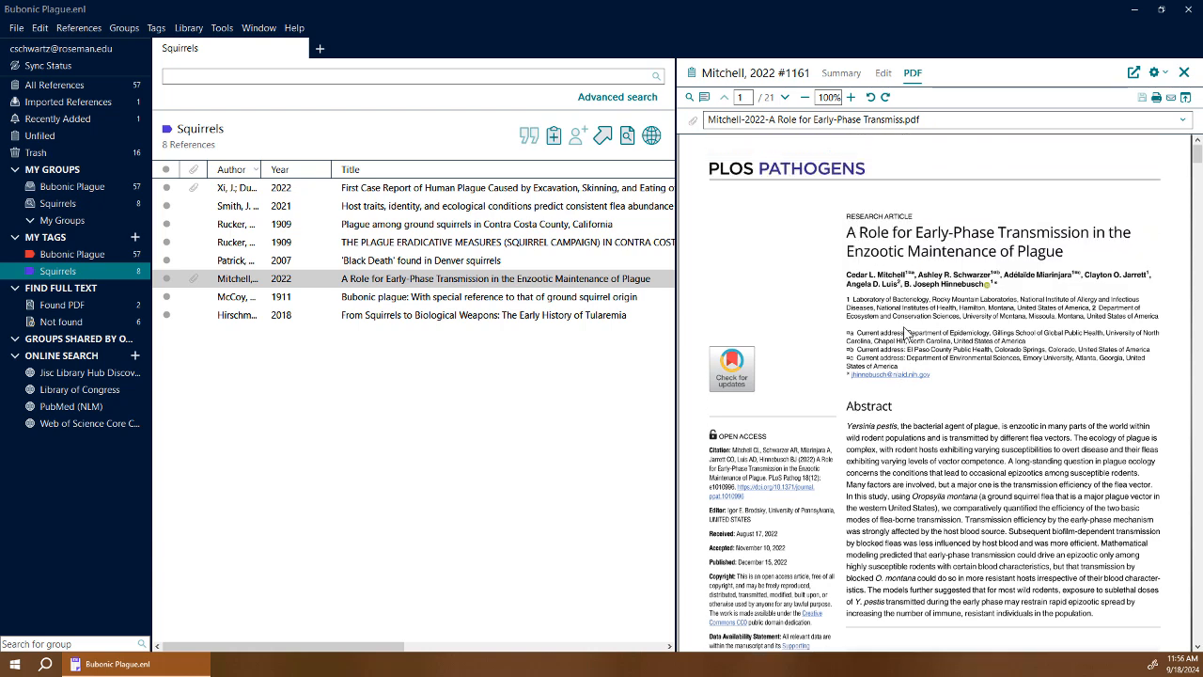
# Highlight the Laboratory of Bacteriology affiliation, the Abstract heading and 'wild rodent populations'.
pyautogui.click(705, 99)
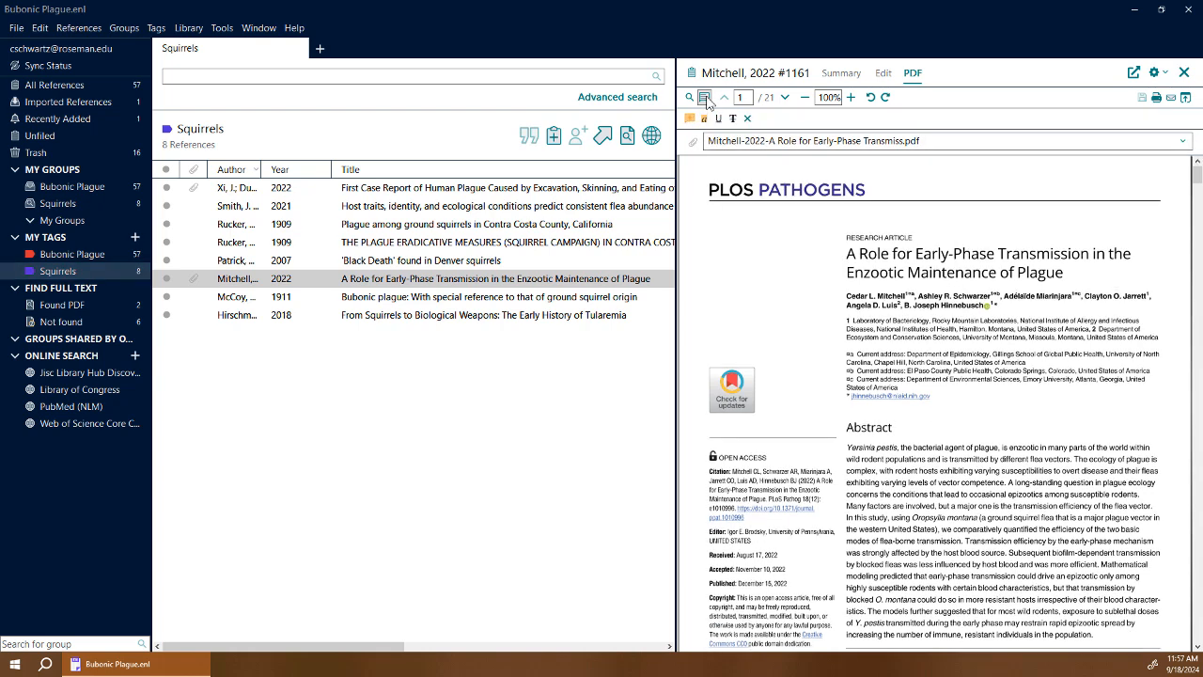
pyautogui.click(705, 119)
pyautogui.moveTo(851, 323); pyautogui.dragTo(1025, 329)
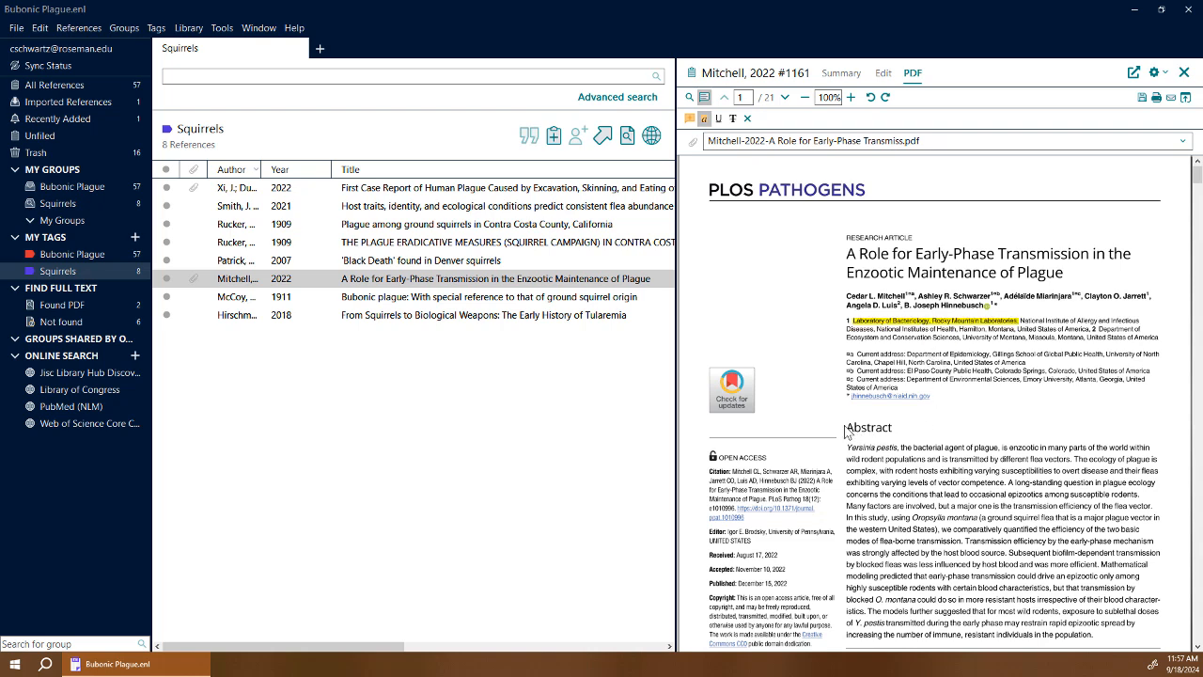
pyautogui.moveTo(845, 430); pyautogui.dragTo(894, 433)
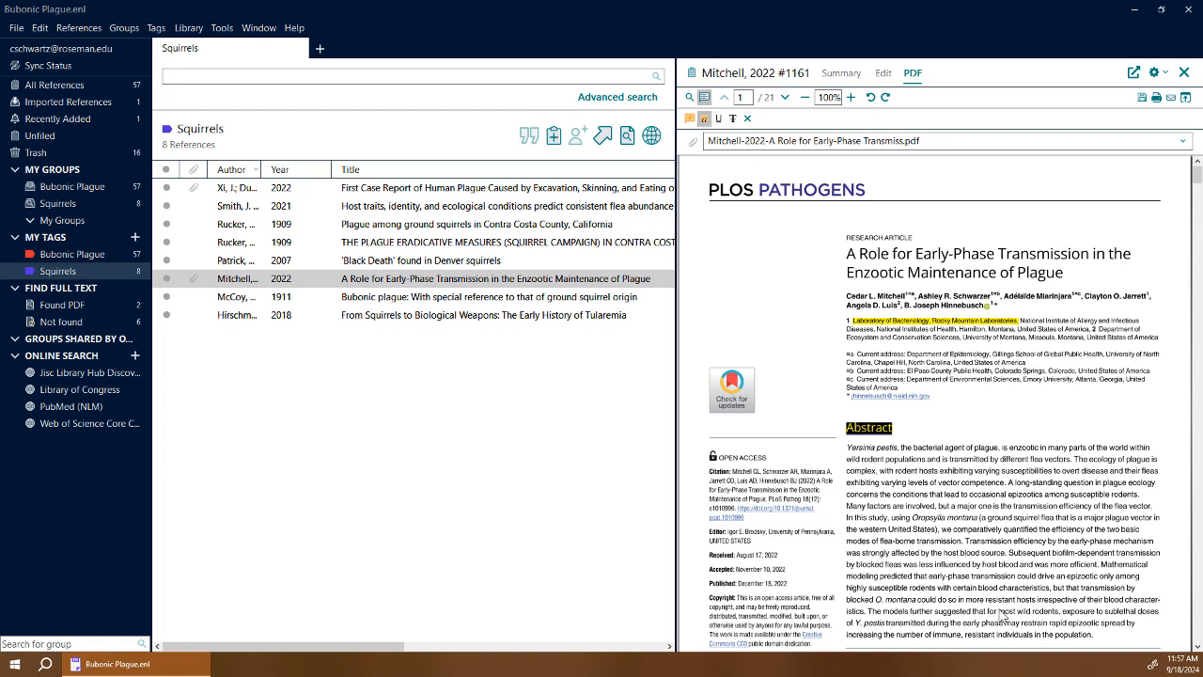
pyautogui.moveTo(852, 460); pyautogui.dragTo(905, 462)
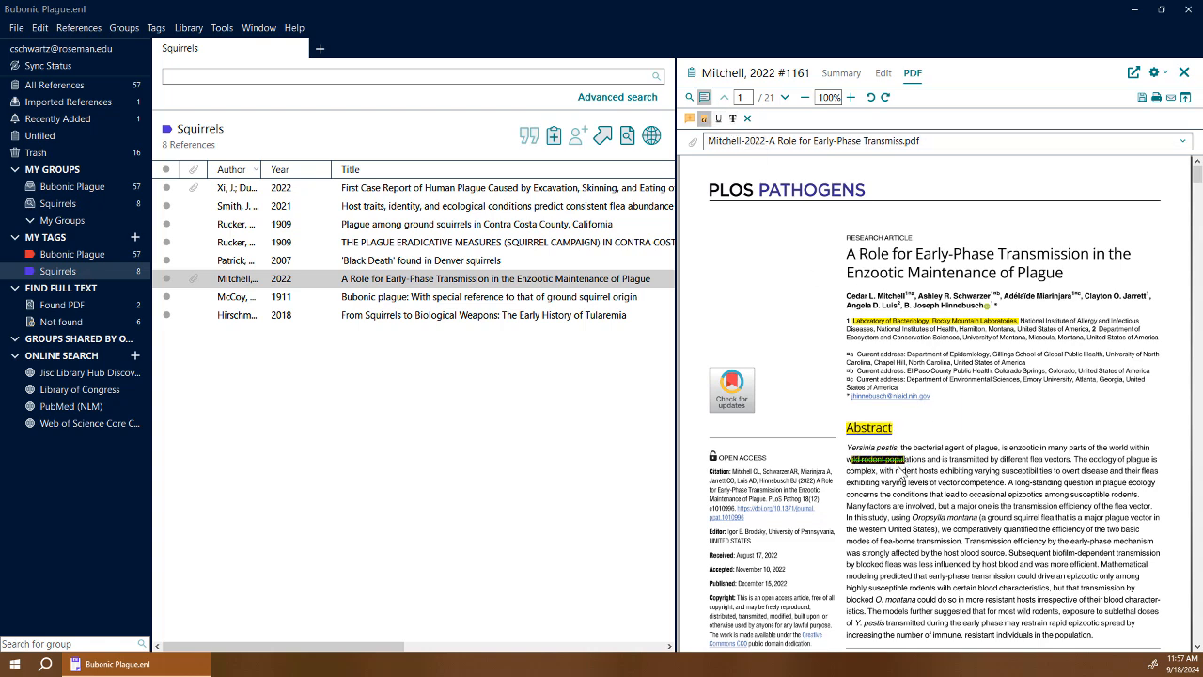
pyautogui.click(934, 518)
# Add a 'This is Interesting' sticky note beside the plague-ecology sentence and save the PDF.
pyautogui.click(690, 119)
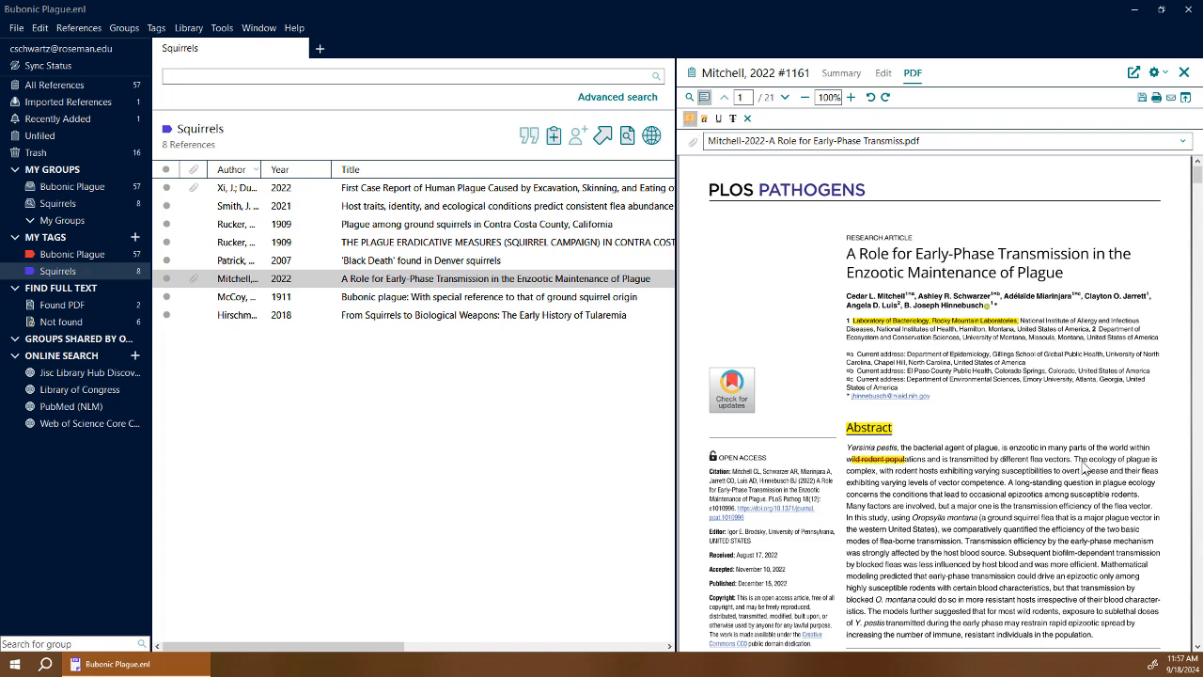
pyautogui.moveTo(1075, 463); pyautogui.dragTo(878, 479)
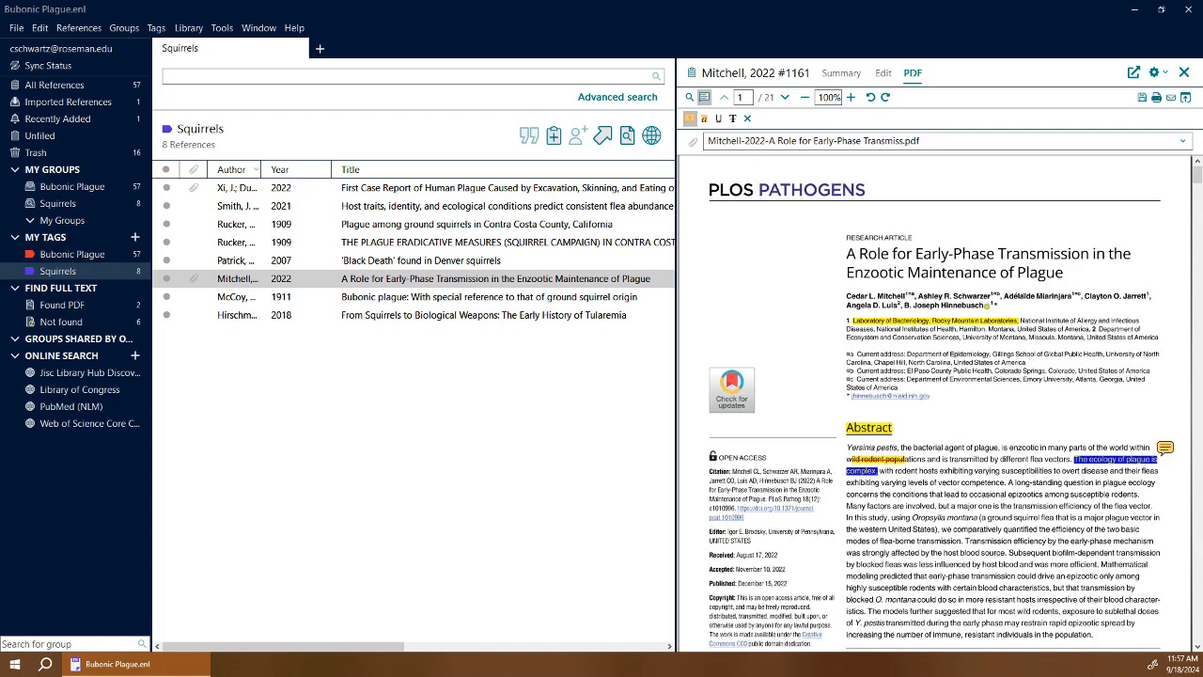
pyautogui.click(1166, 447)
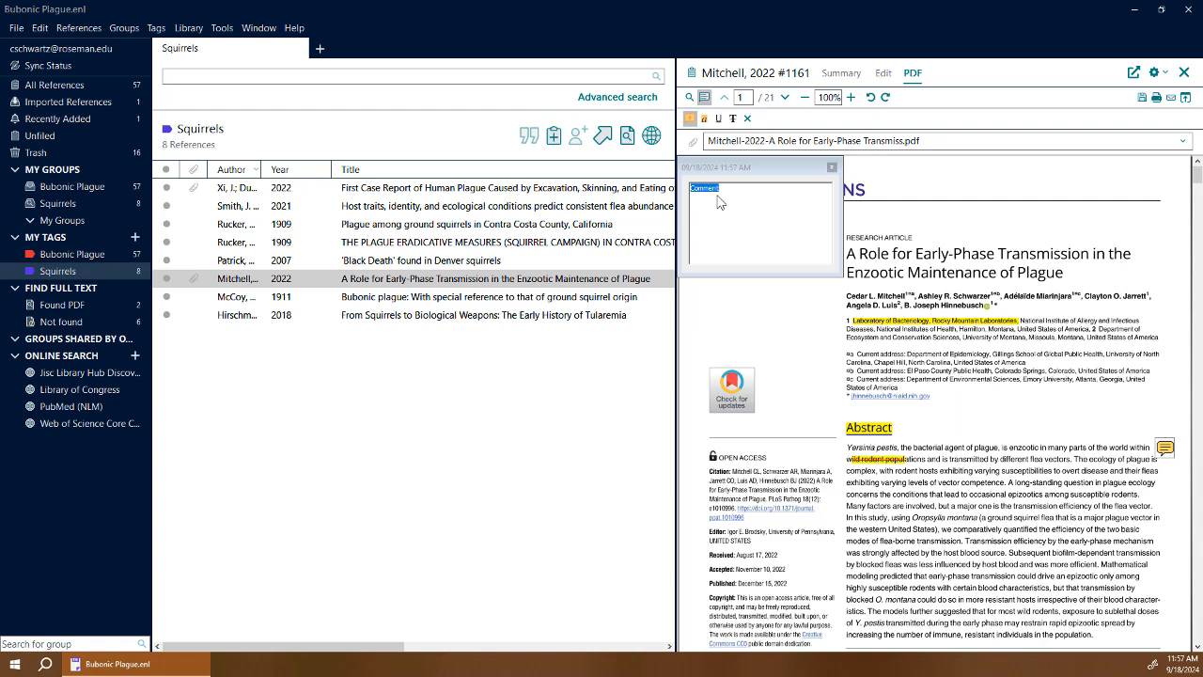
pyautogui.write('This is Interesting!')
pyautogui.click(831, 167)
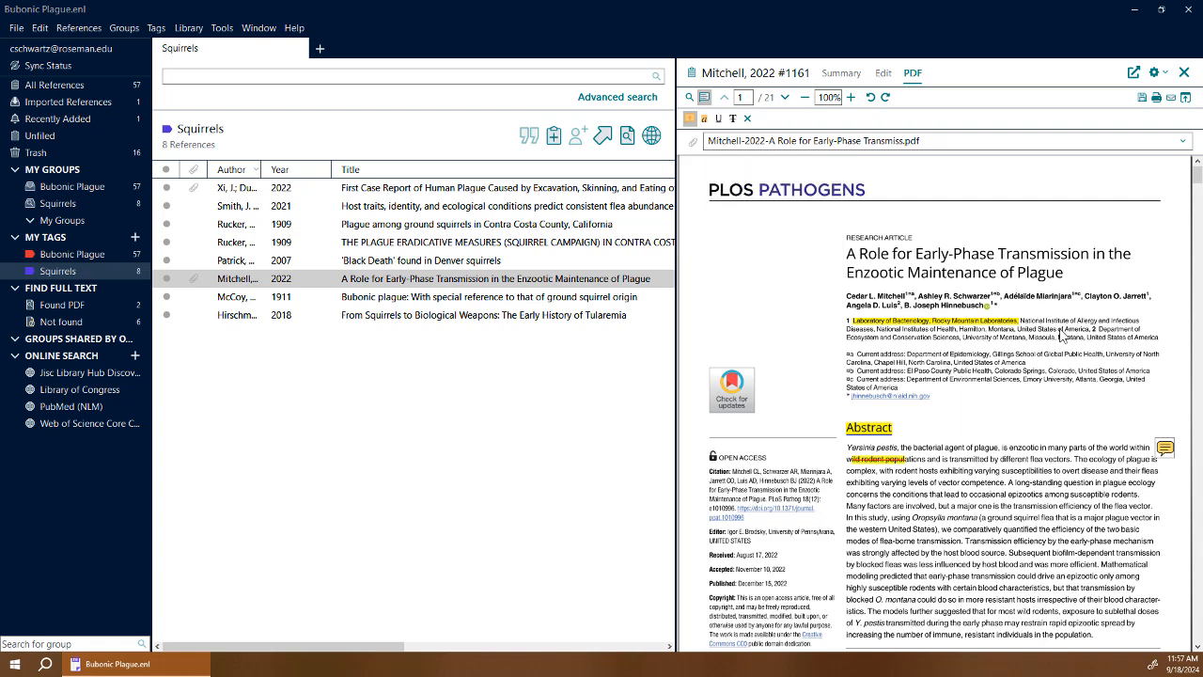
pyautogui.click(1143, 99)
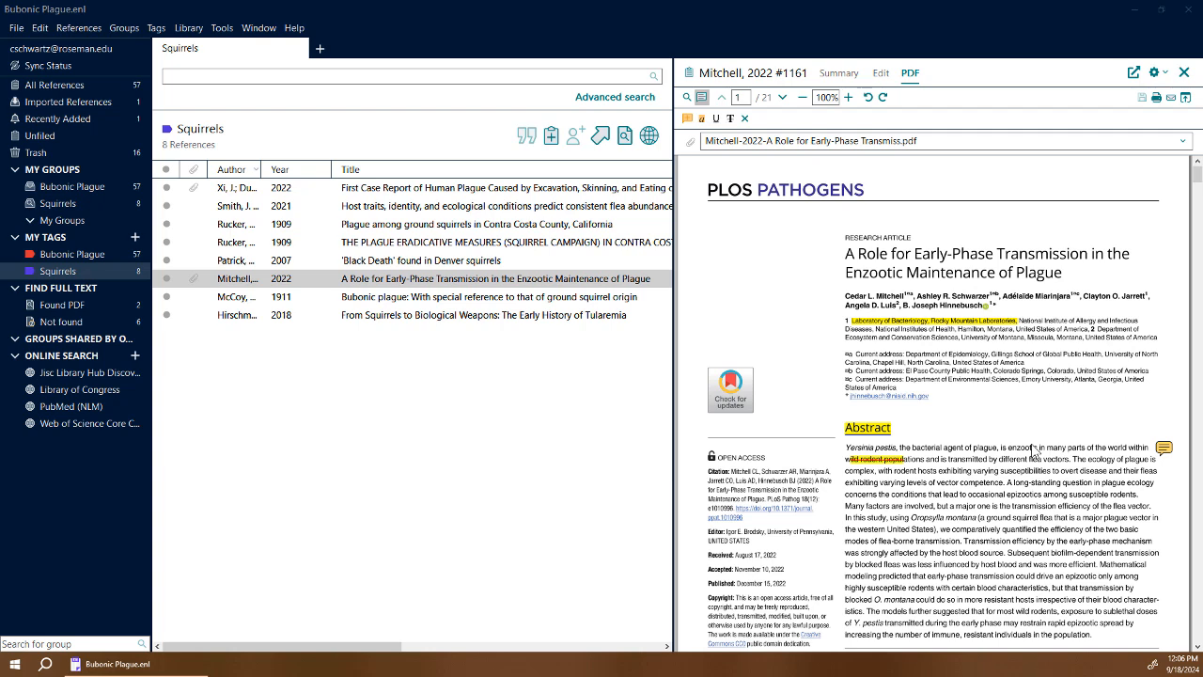
# Close the PDF and search the Bubonic Plague group for 'Squirrels'.
pyautogui.click(1184, 73)
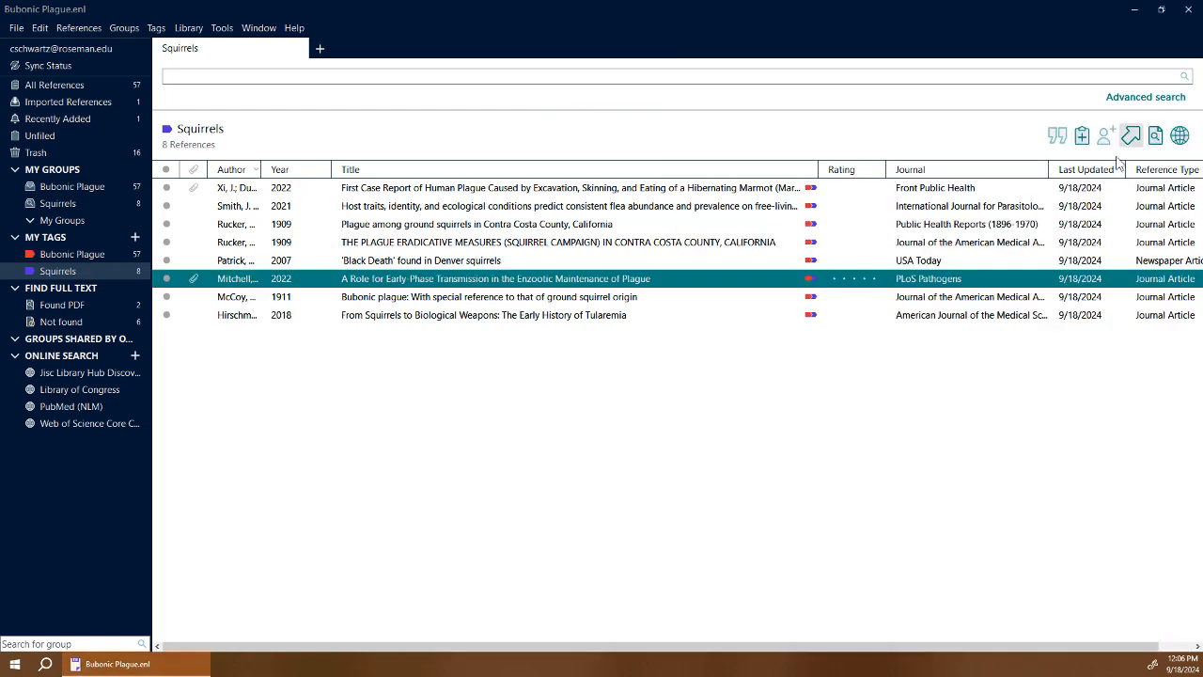
pyautogui.click(82, 186)
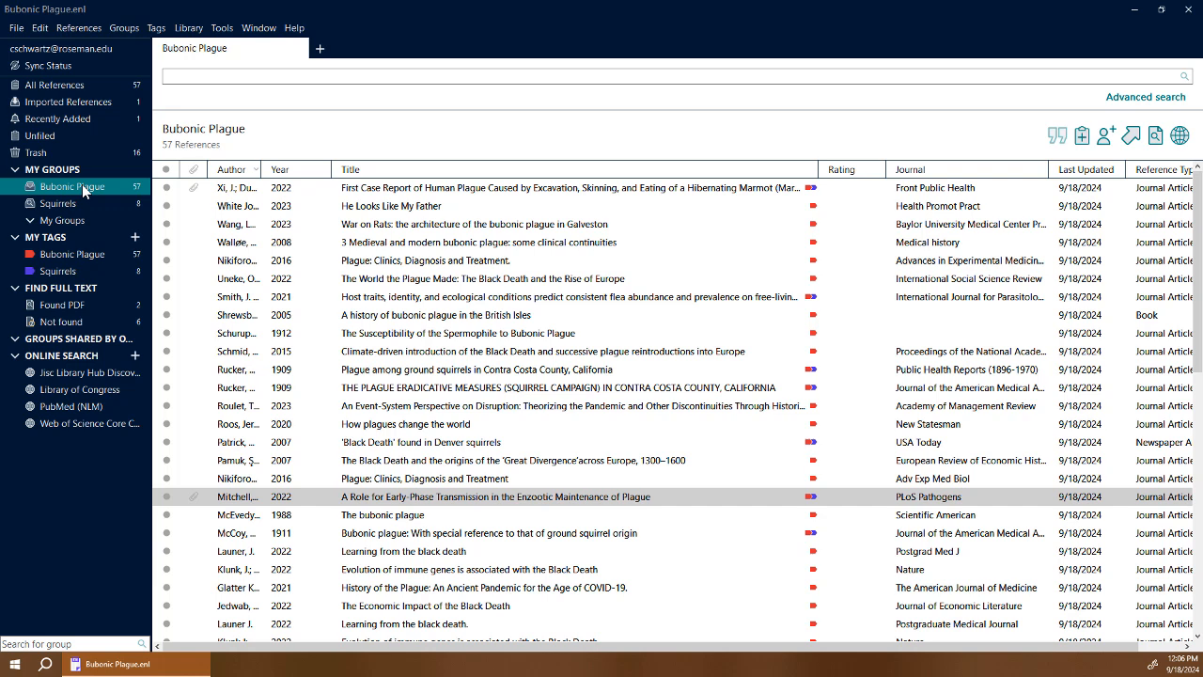
pyautogui.click(426, 82)
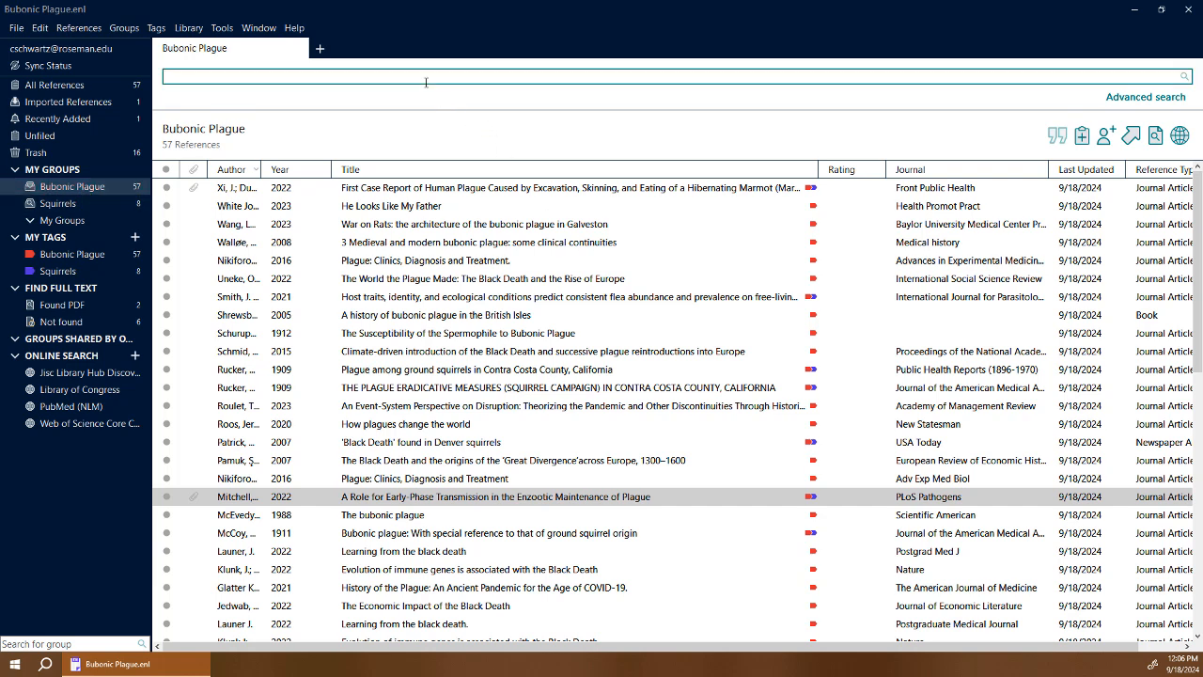
pyautogui.write('Squirrels')
pyautogui.press('Return')
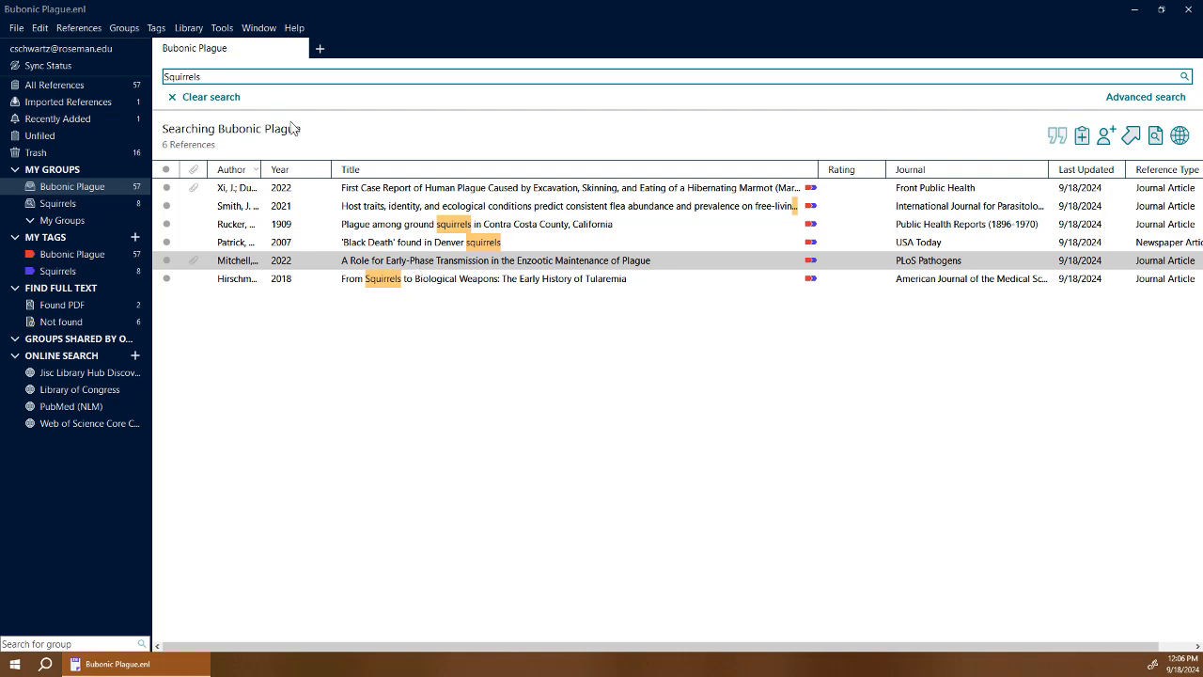
# Replace the search term with 'Interesting' and select the single Mitchell 2022 result.
pyautogui.press('BackSpace')
pyautogui.press('BackSpace')
pyautogui.press('BackSpace')
pyautogui.press('BackSpace')
pyautogui.press('BackSpace')
pyautogui.press('BackSpace')
pyautogui.press('BackSpace')
pyautogui.press('BackSpace')
pyautogui.press('BackSpace')
pyautogui.write('Interesting')
pyautogui.press('Return')
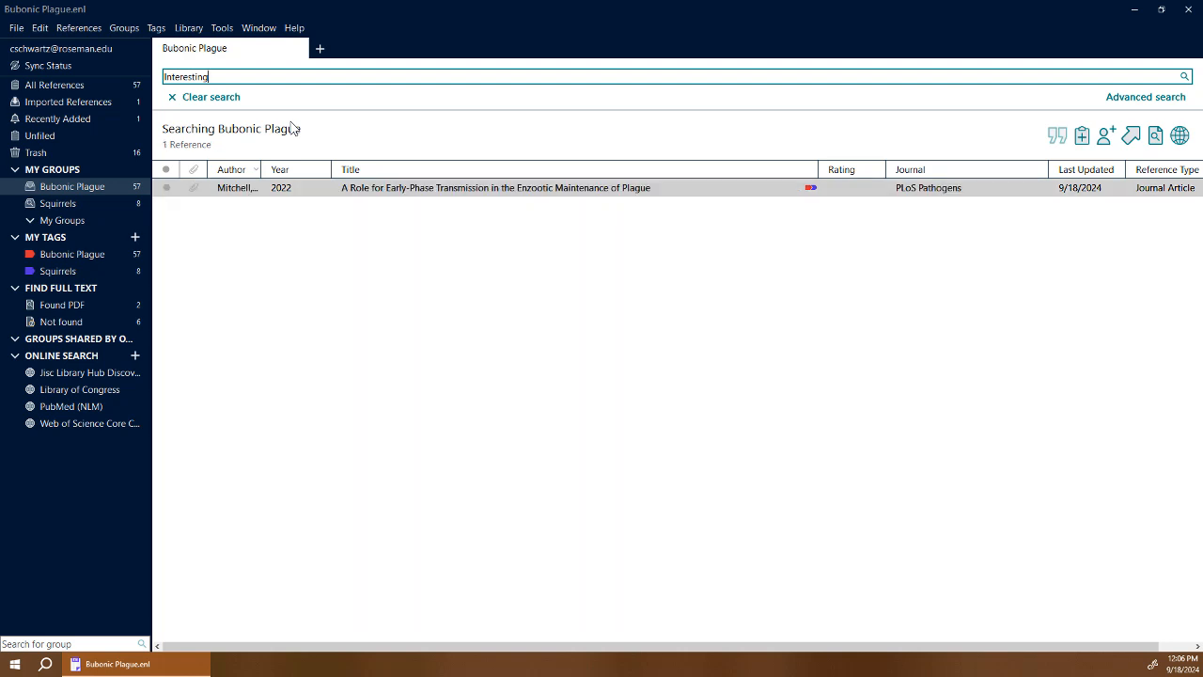
pyautogui.click(503, 196)
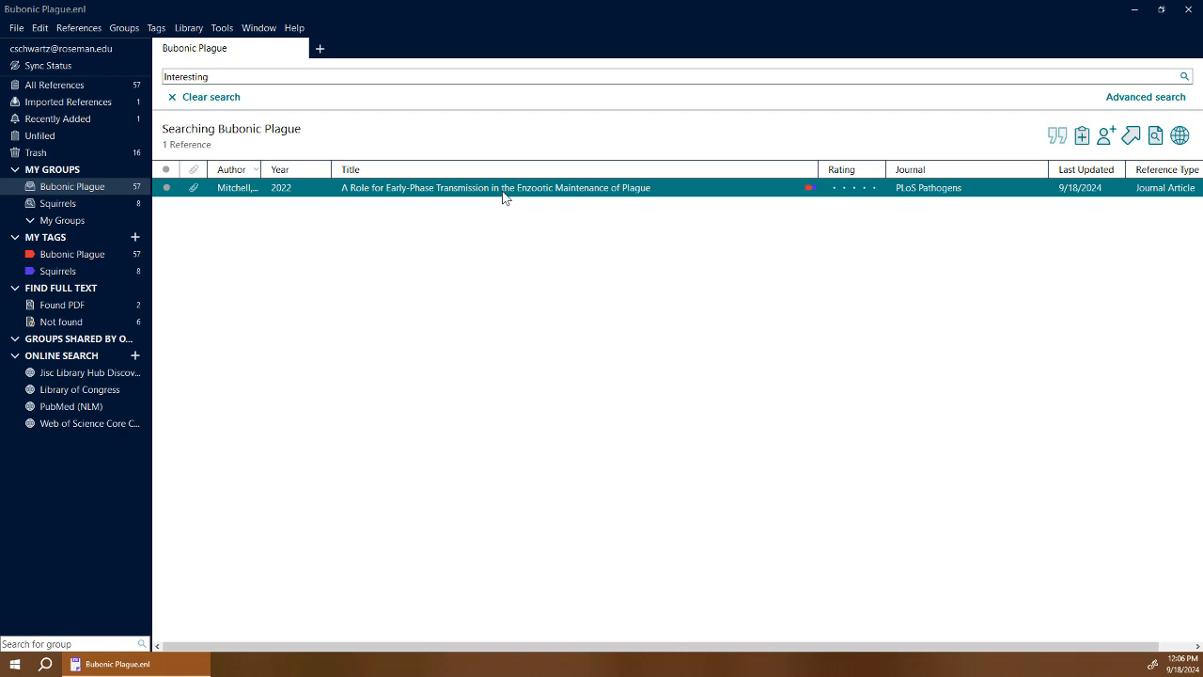
# Reopen the Mitchell 2022 reference to check its annotated PDF, then sync the library online.
pyautogui.doubleClick(503, 196)
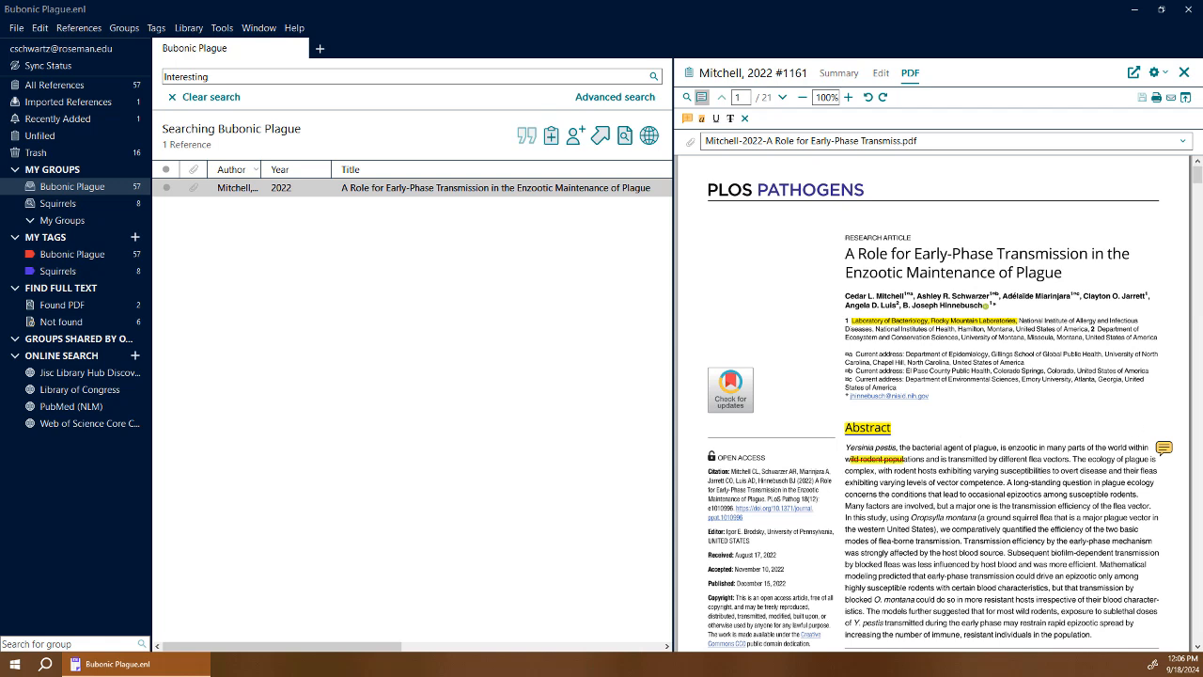
pyautogui.click(1183, 73)
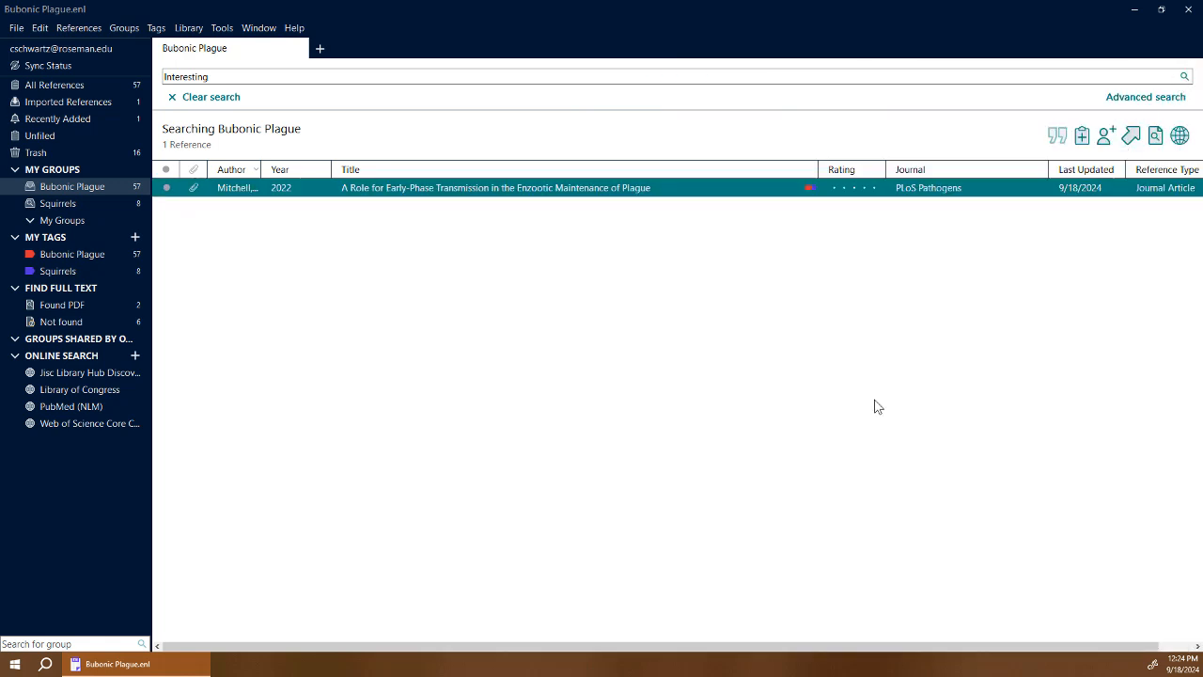
pyautogui.click(191, 30)
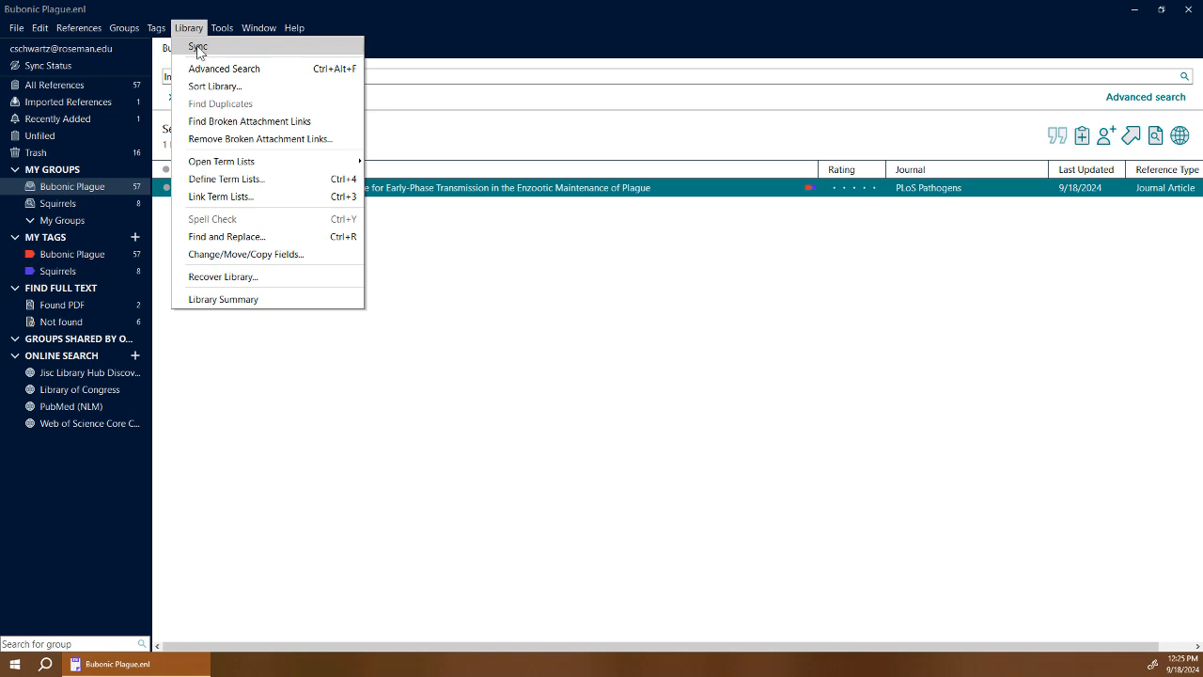
pyautogui.click(198, 47)
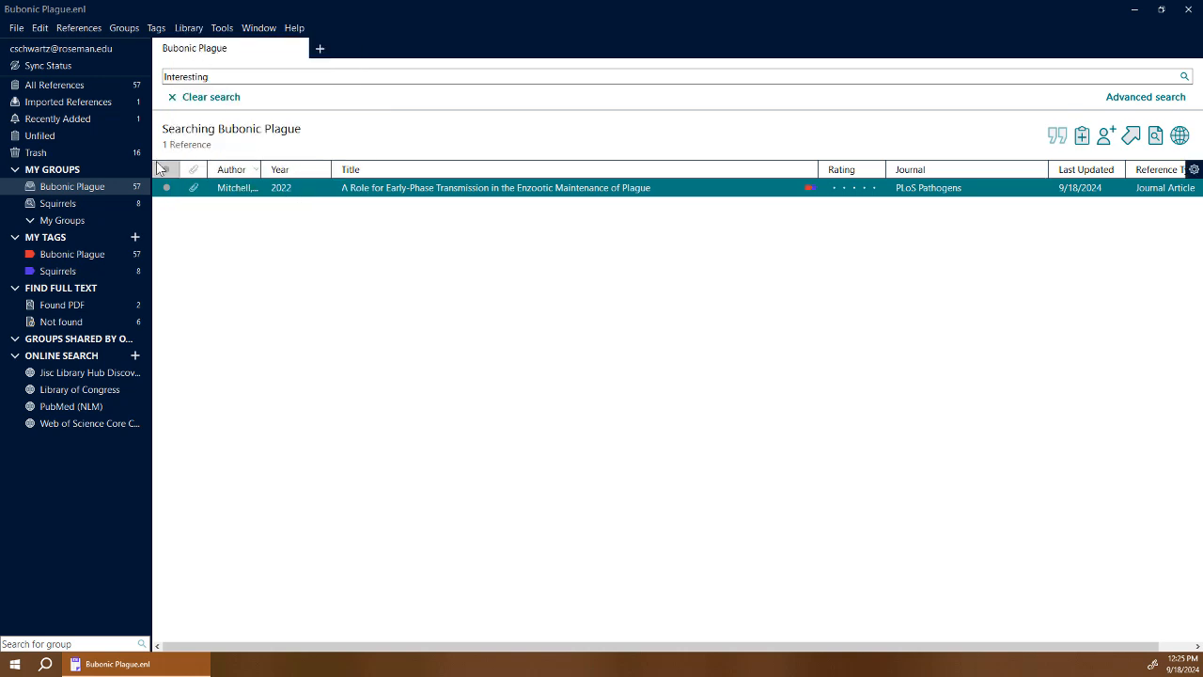
pyautogui.click(100, 186)
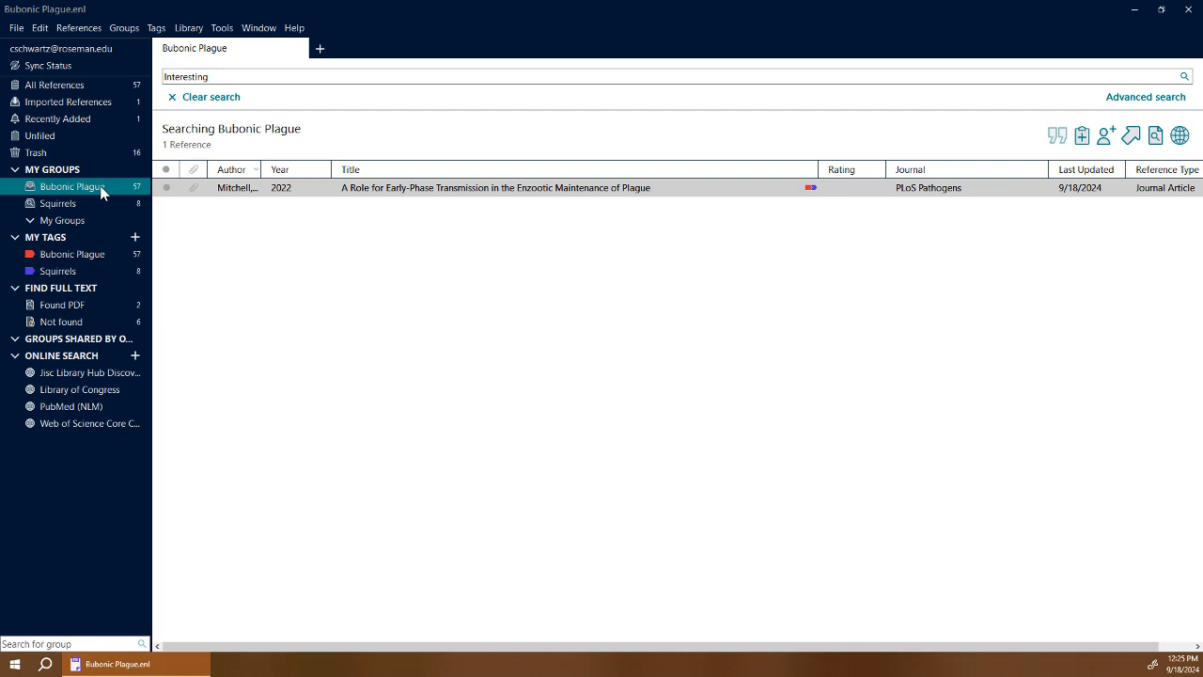
# Share the Bubonic Plague group by inviting the collaborator's e-mail address with Read & Write access.
pyautogui.rightClick(127, 186)
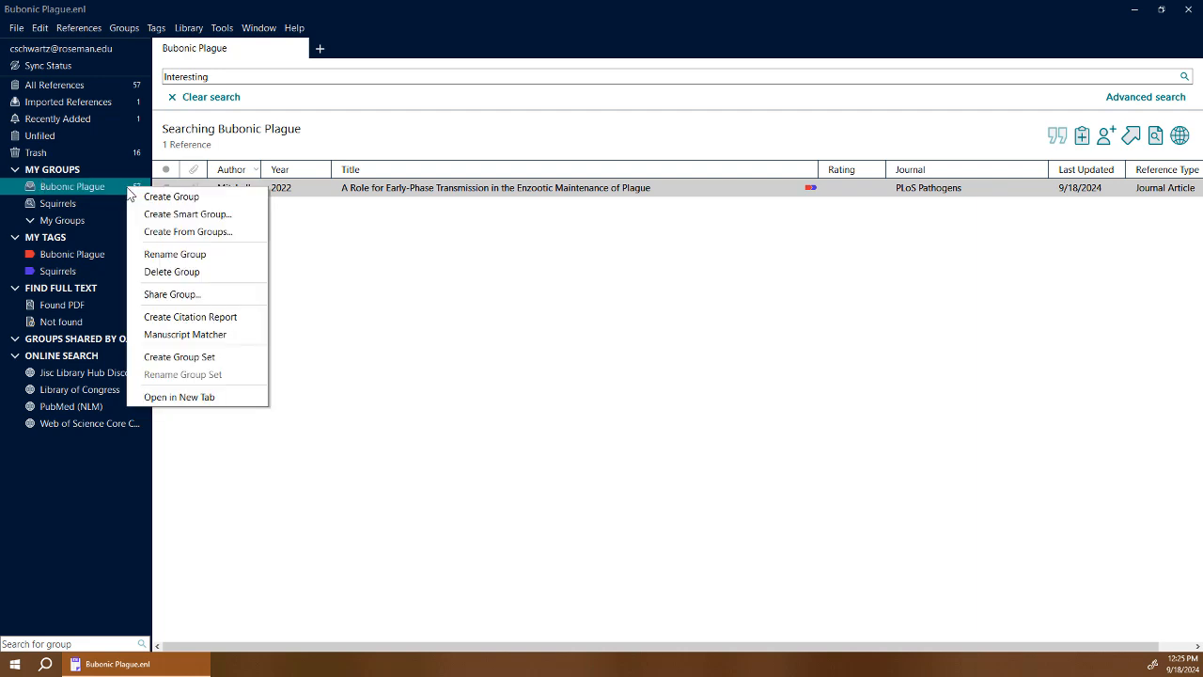
pyautogui.click(174, 296)
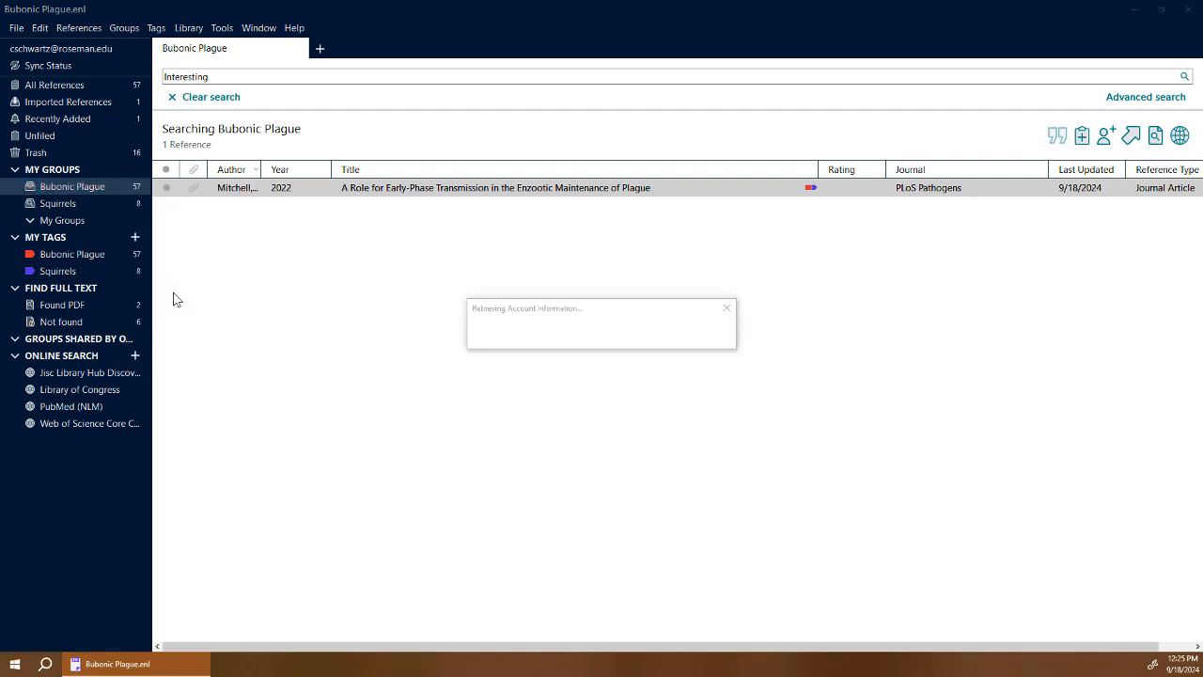
pyautogui.click(508, 350)
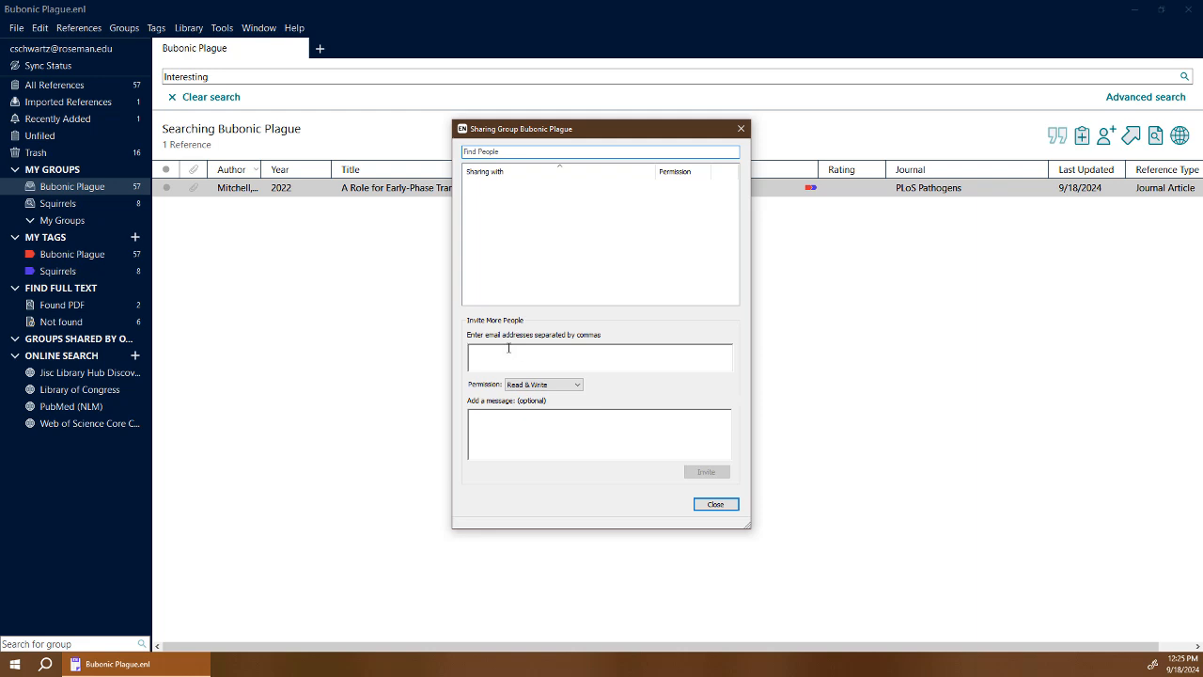
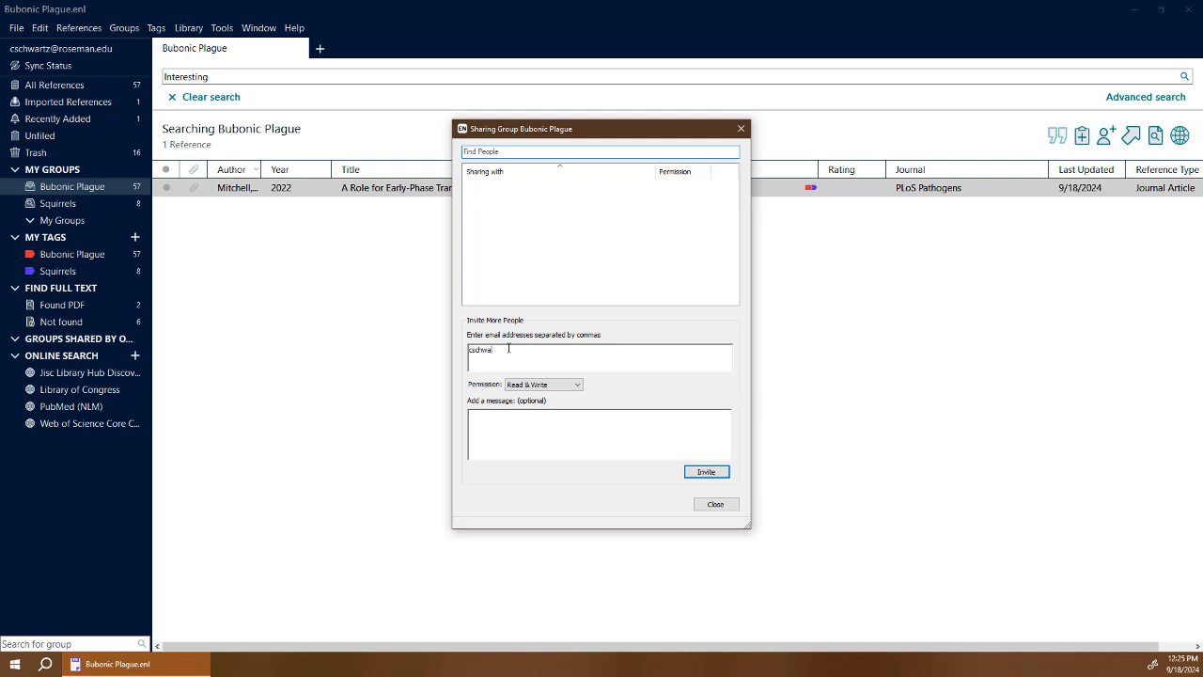
pyautogui.click(706, 472)
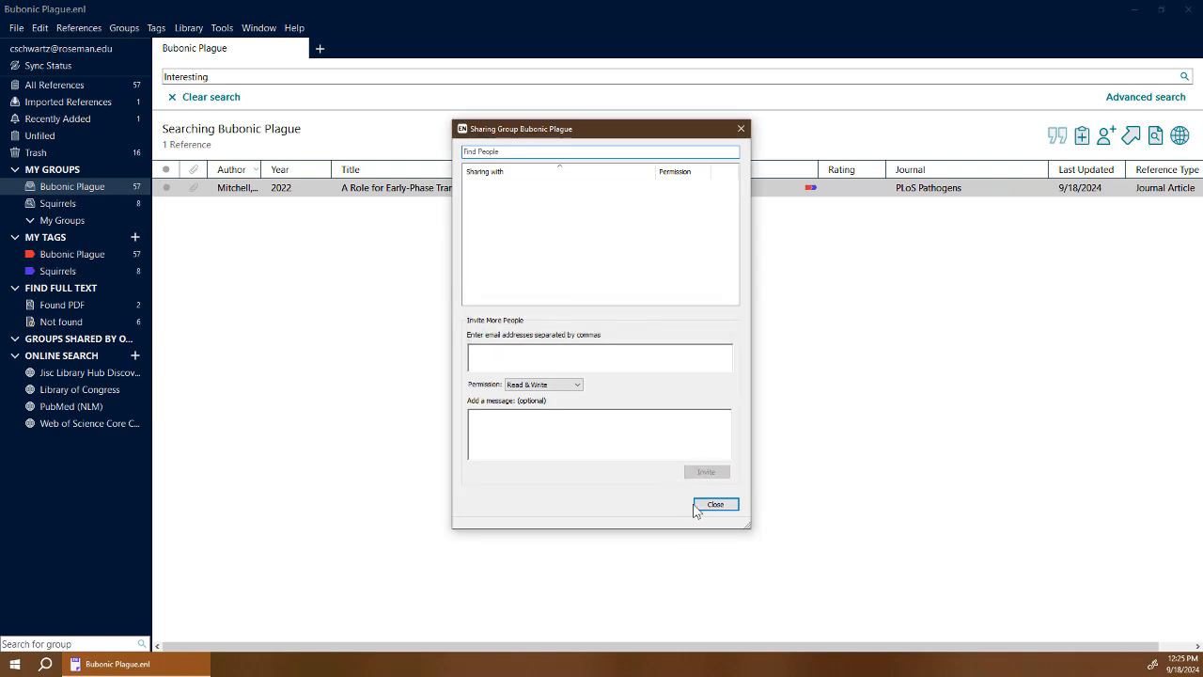
pyautogui.click(697, 506)
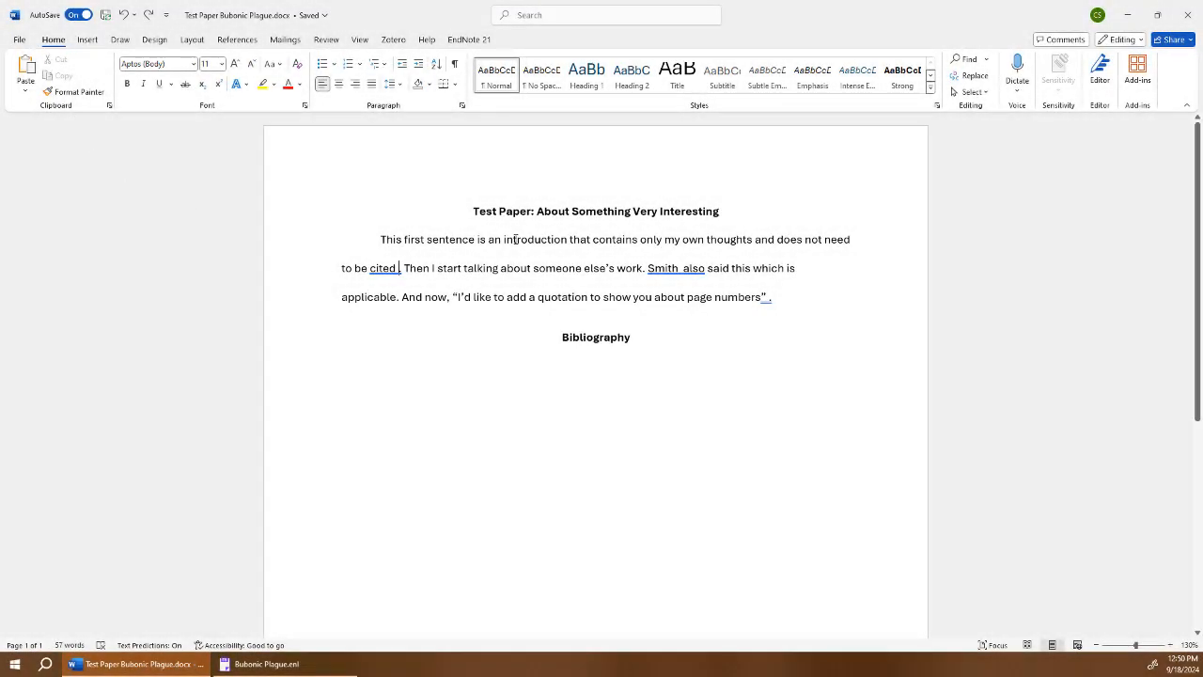
# Insert the Xi 2022 plague case report as (Xi et al., 2022) after the first sentence.
pyautogui.click(471, 40)
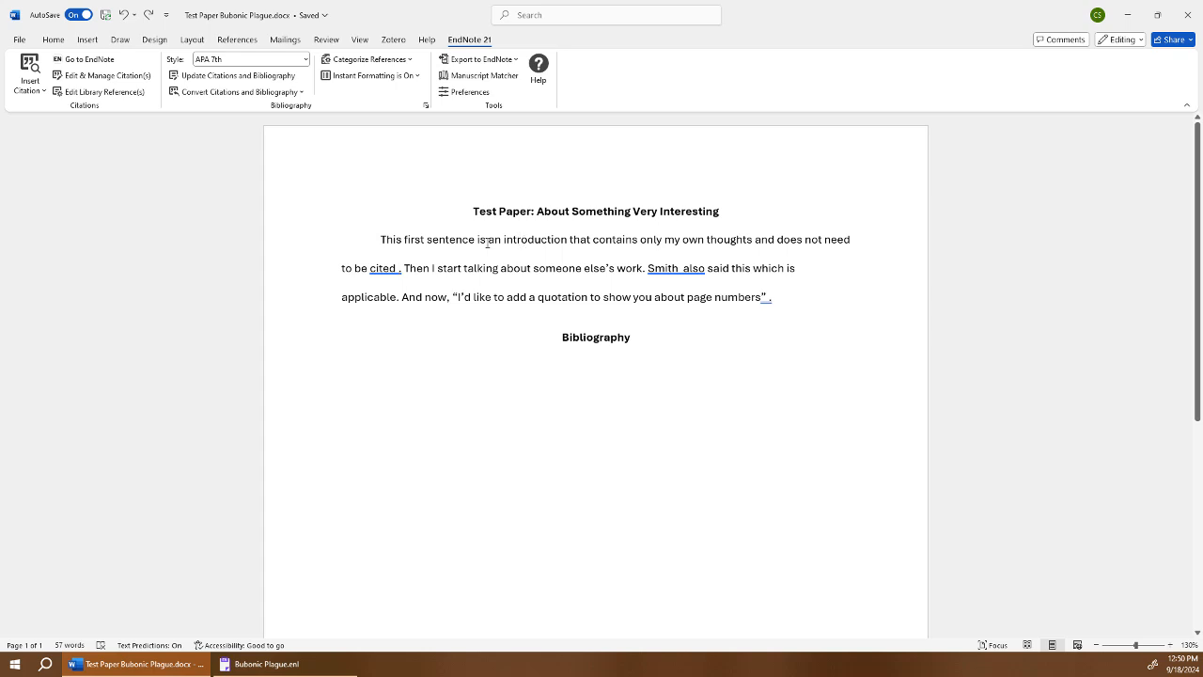
pyautogui.click(402, 267)
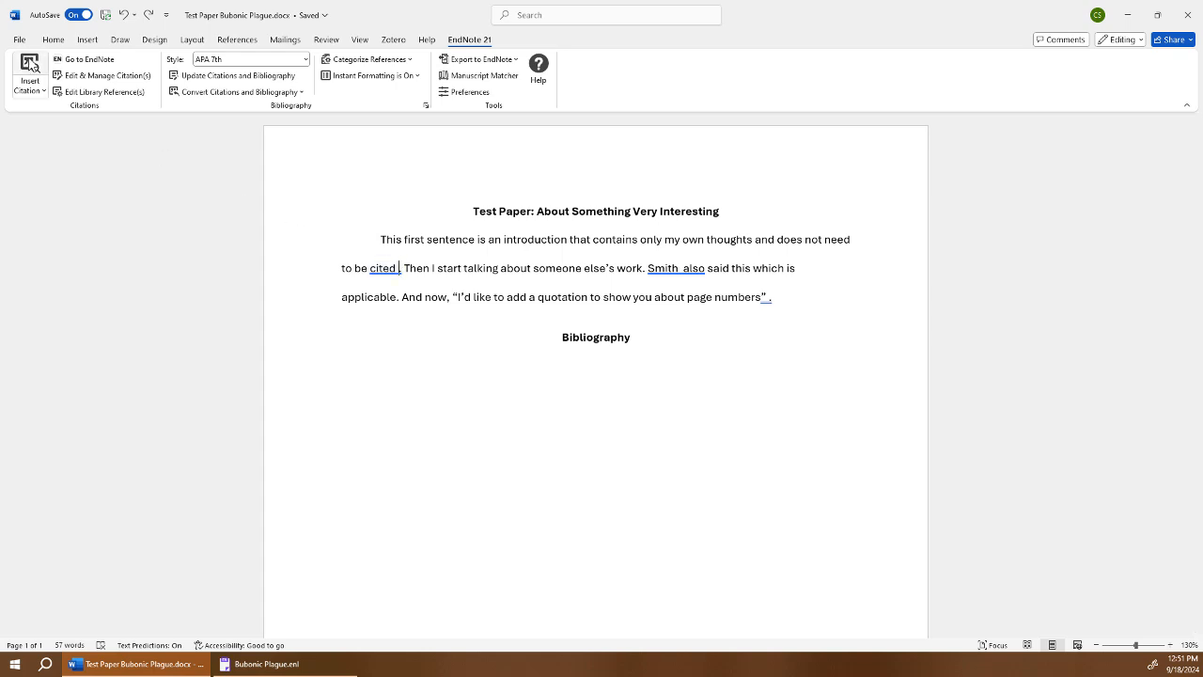
pyautogui.click(29, 68)
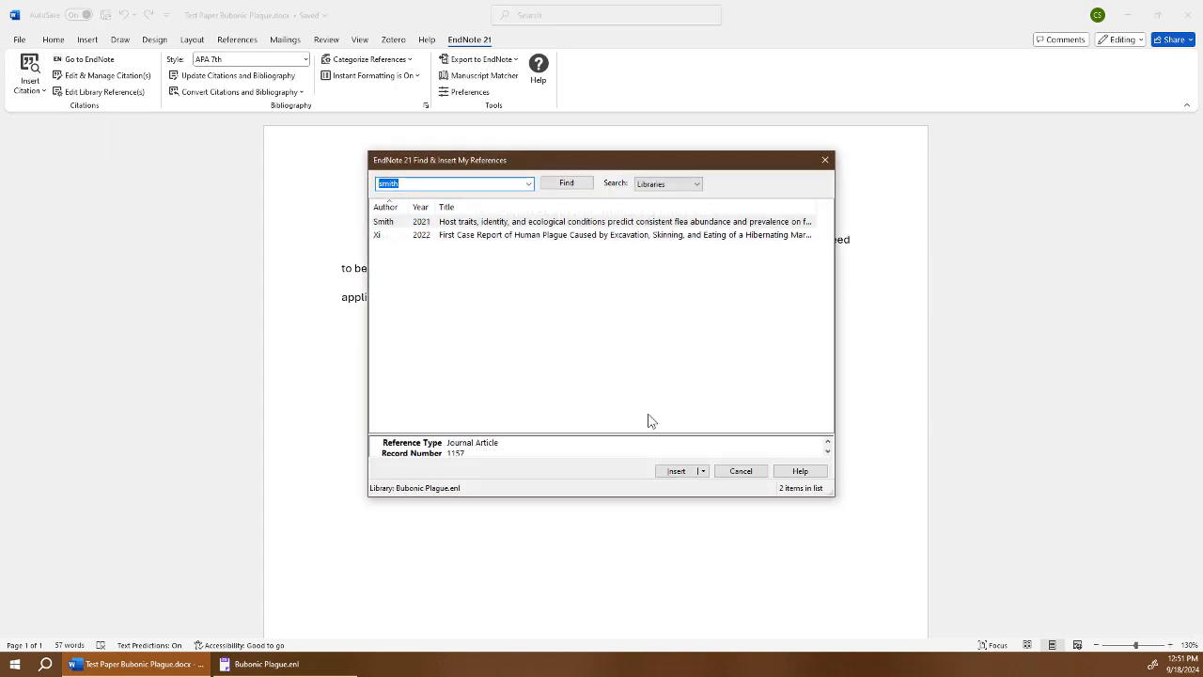
pyautogui.click(512, 235)
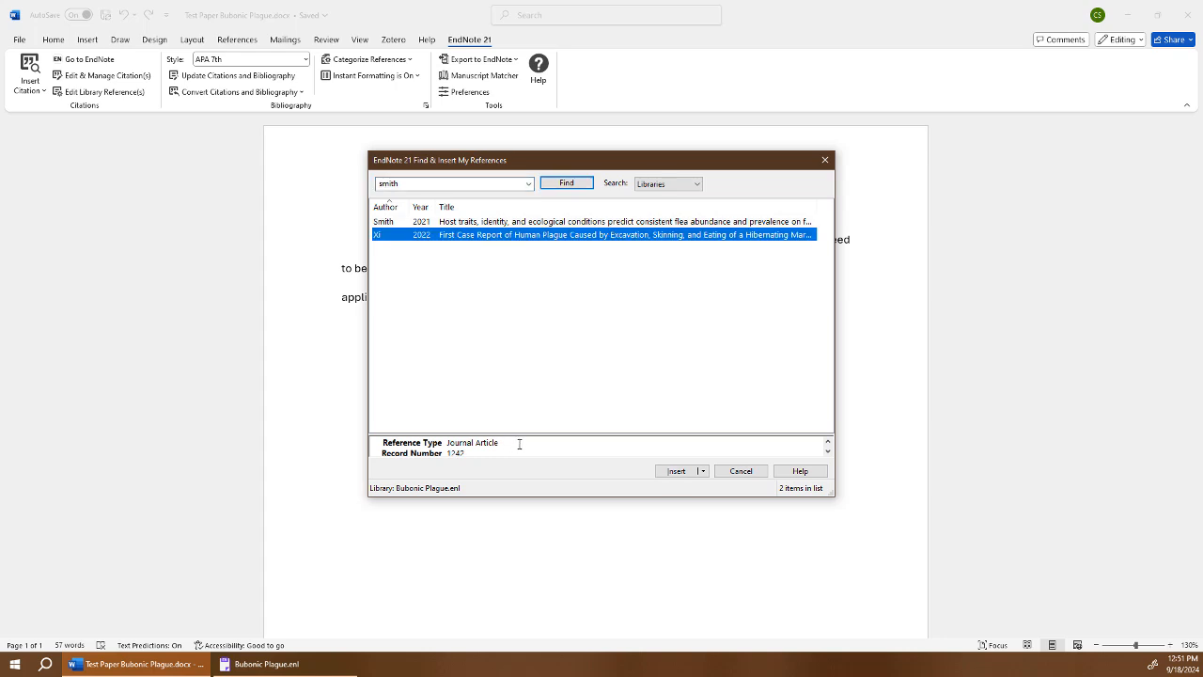
pyautogui.click(676, 471)
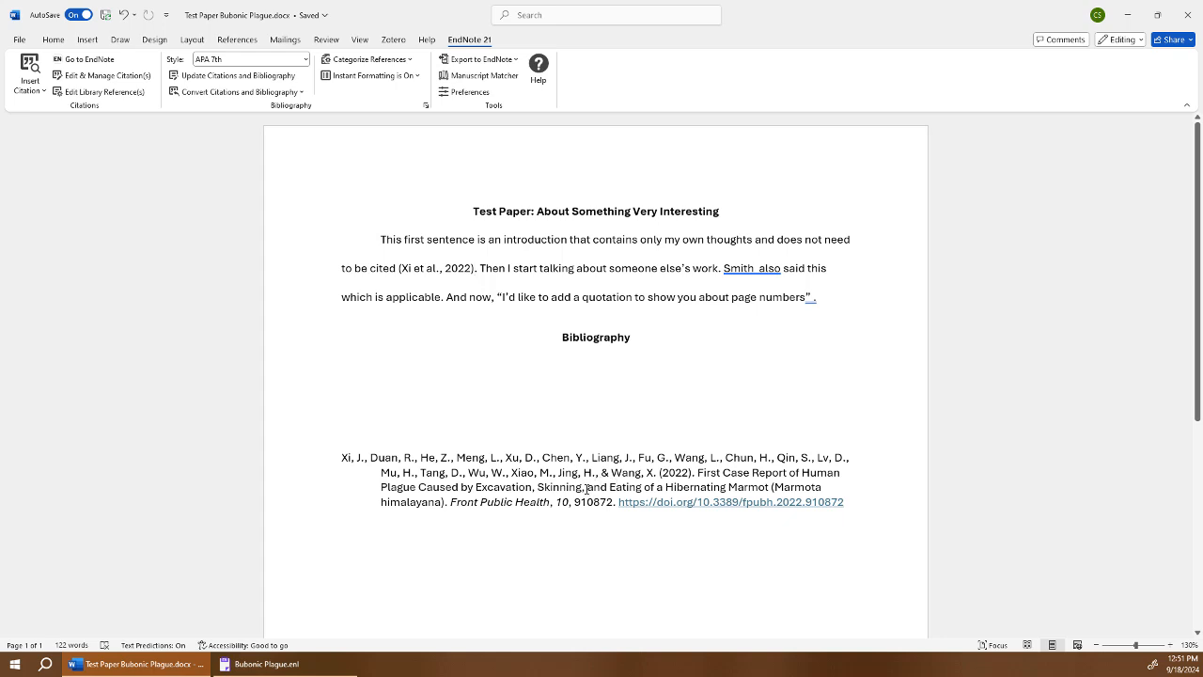
pyautogui.click(756, 269)
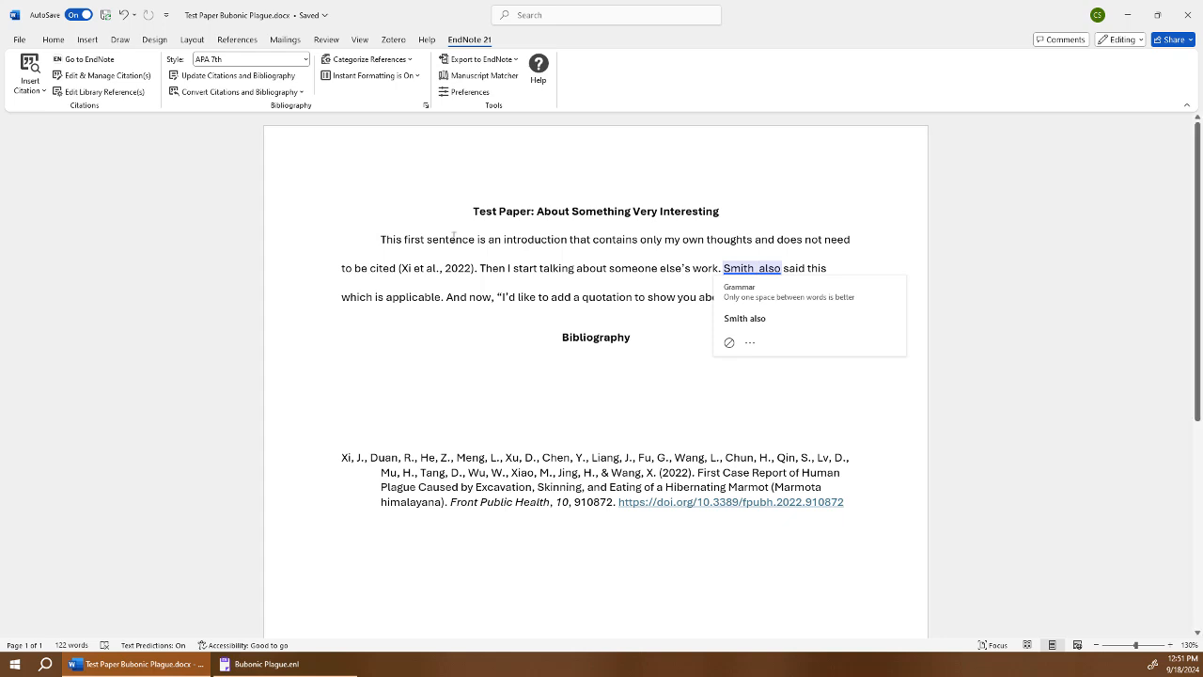
# Cite Smith 2021 with Insert & Exclude Author so the text reads 'Smith (2021)'.
pyautogui.click(29, 68)
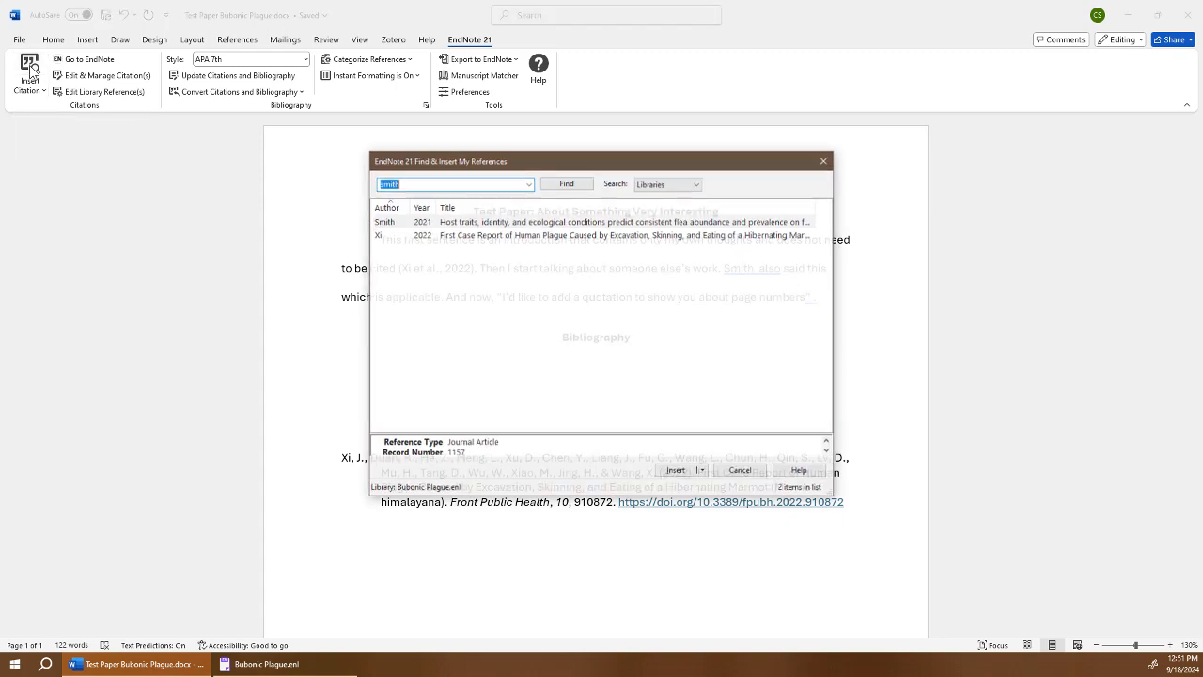
pyautogui.press('Return')
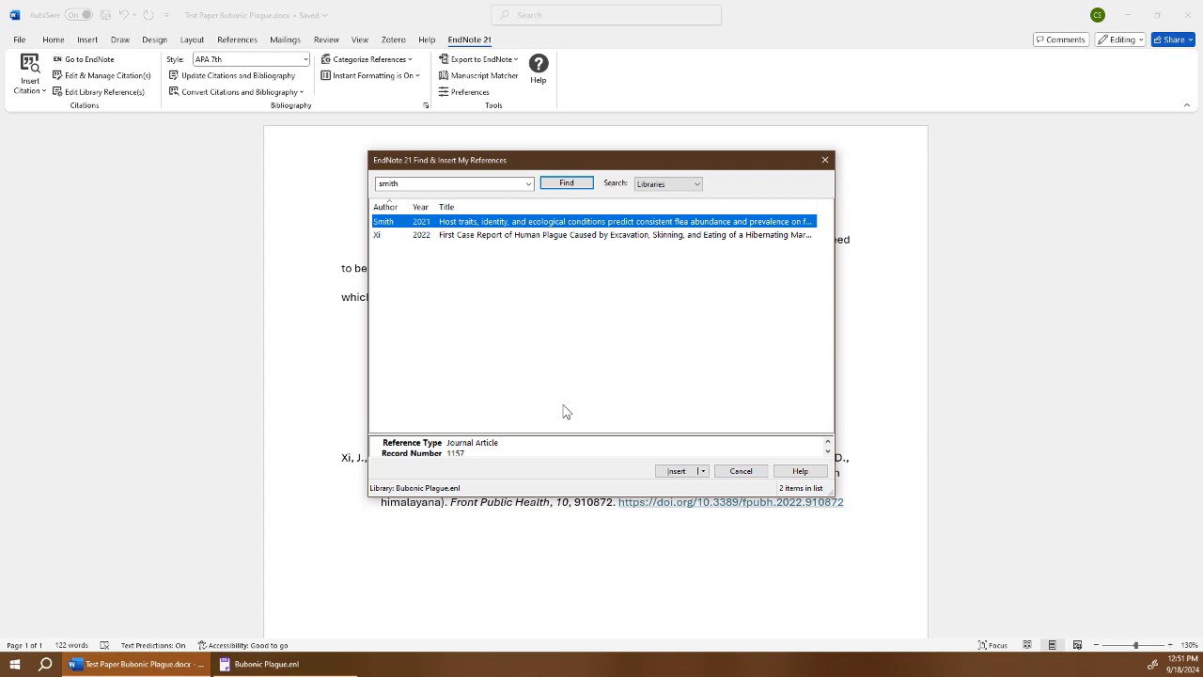
pyautogui.click(704, 472)
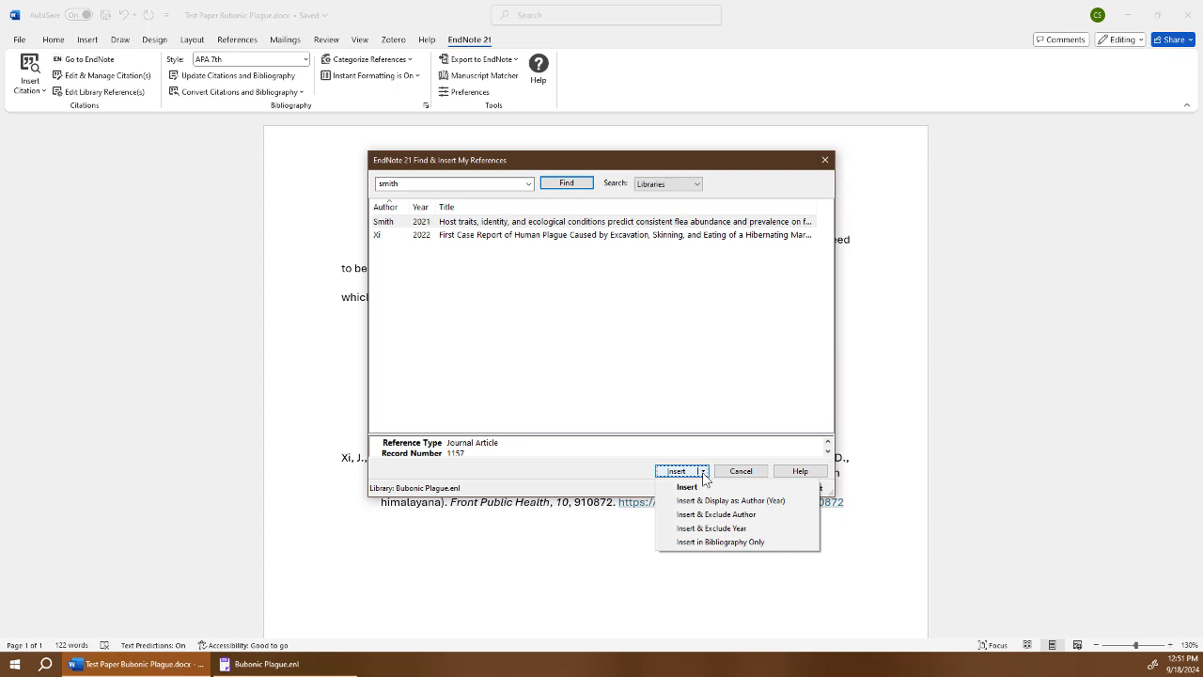
pyautogui.click(734, 517)
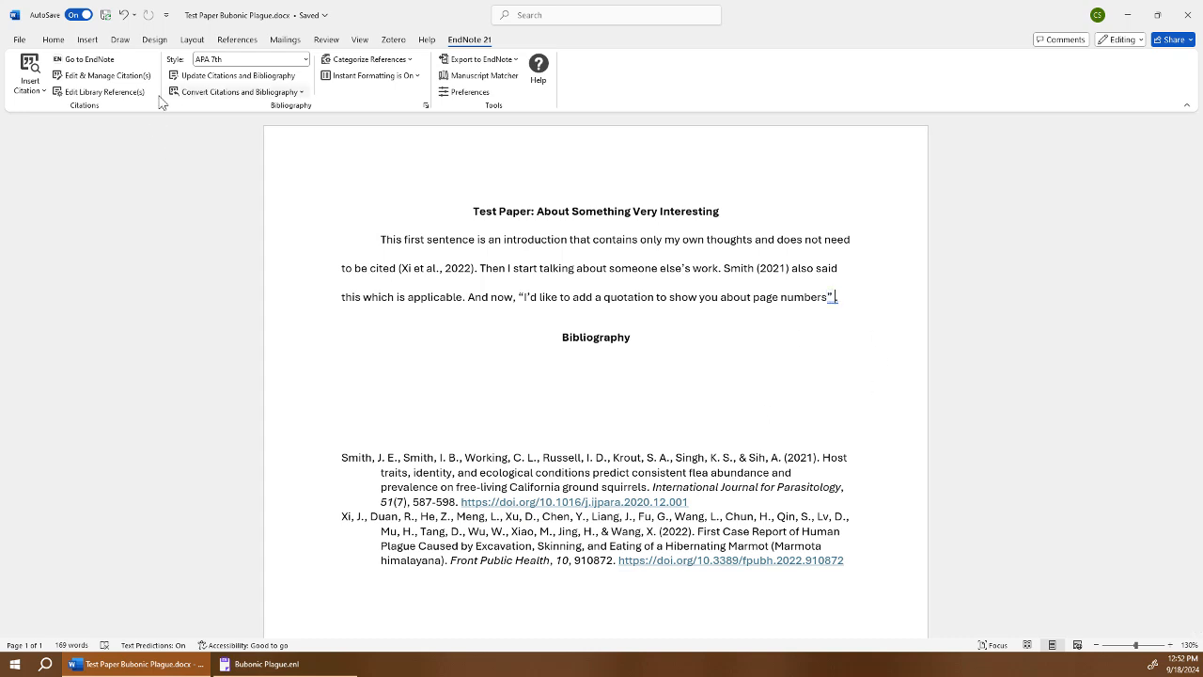
# Search the library for 'Squirre' and insert the Hirschmann 2018 citation after the quotation.
pyautogui.click(29, 75)
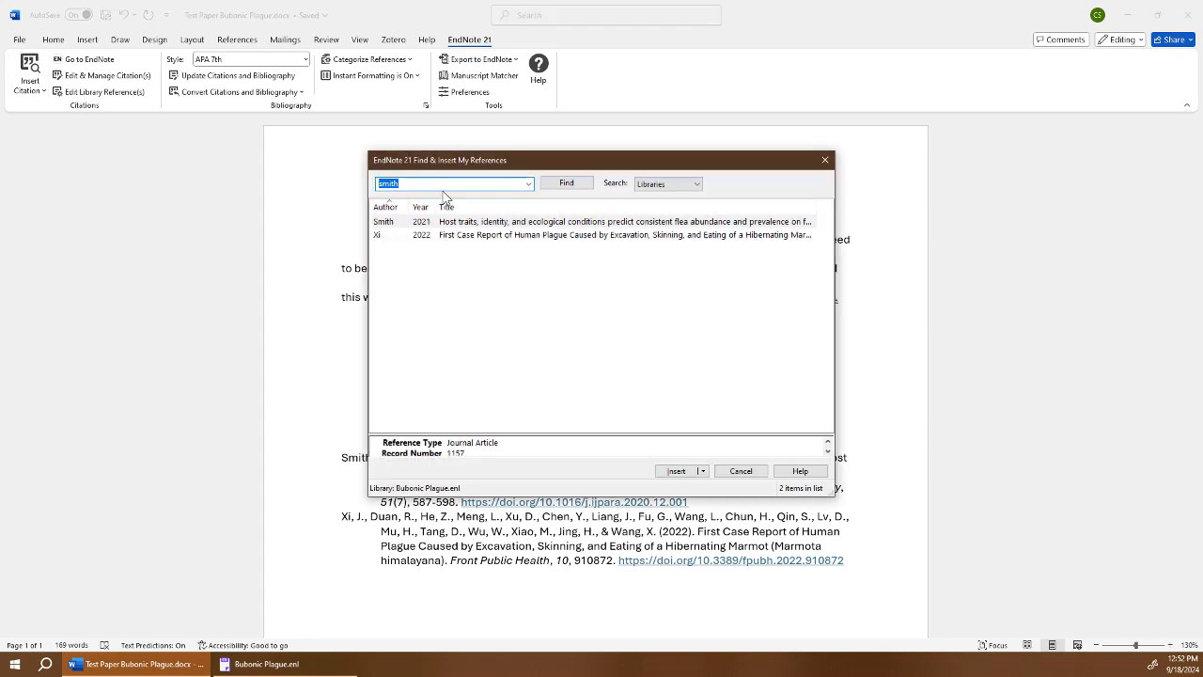
pyautogui.write('Squirrels')
pyautogui.press('Return')
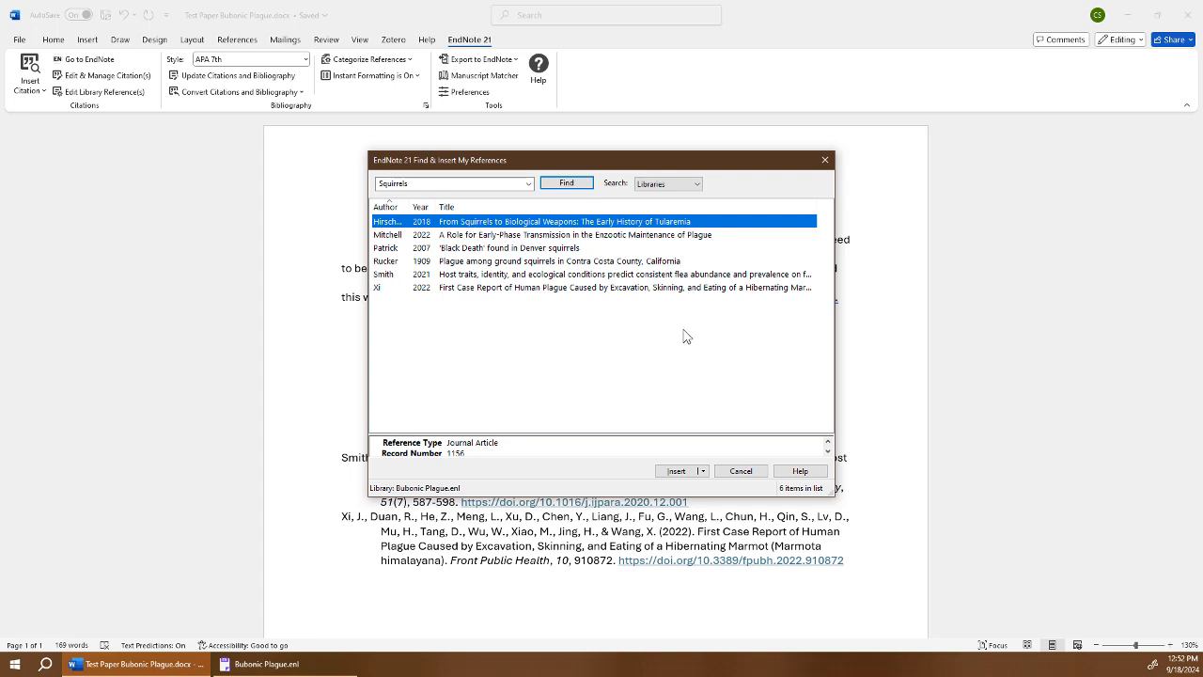
pyautogui.click(682, 473)
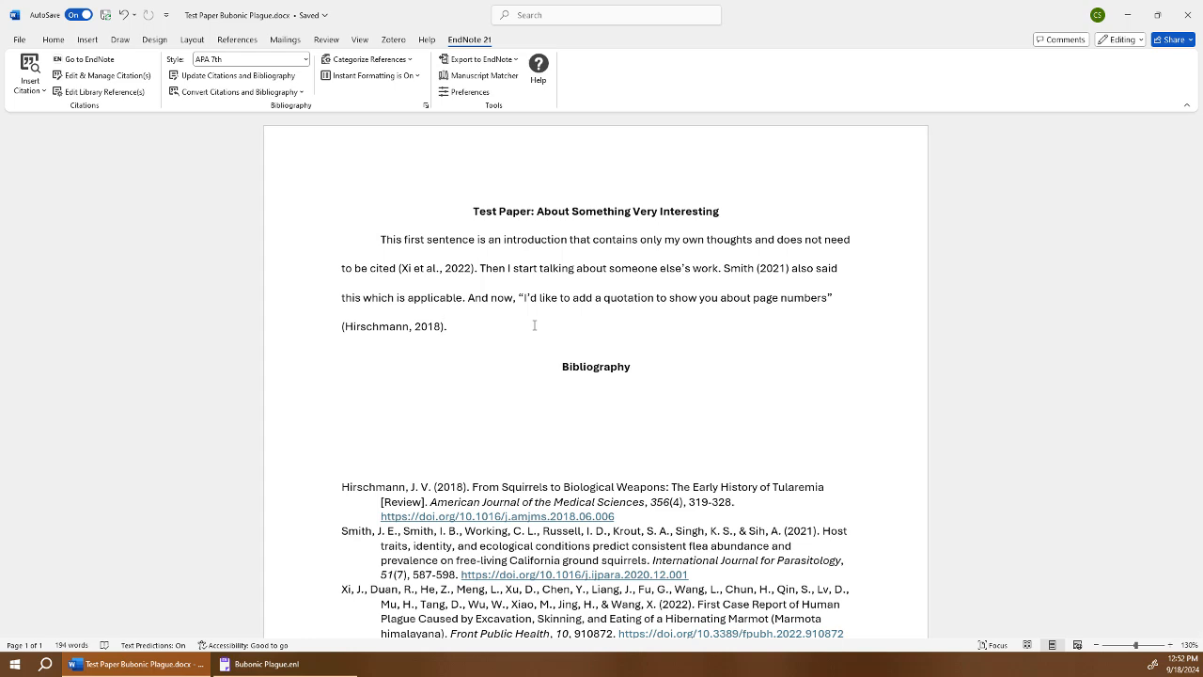
# Add page 4 to the Hirschmann 2018 citation so it reads (Hirschmann, 2018, p. 4).
pyautogui.click(119, 78)
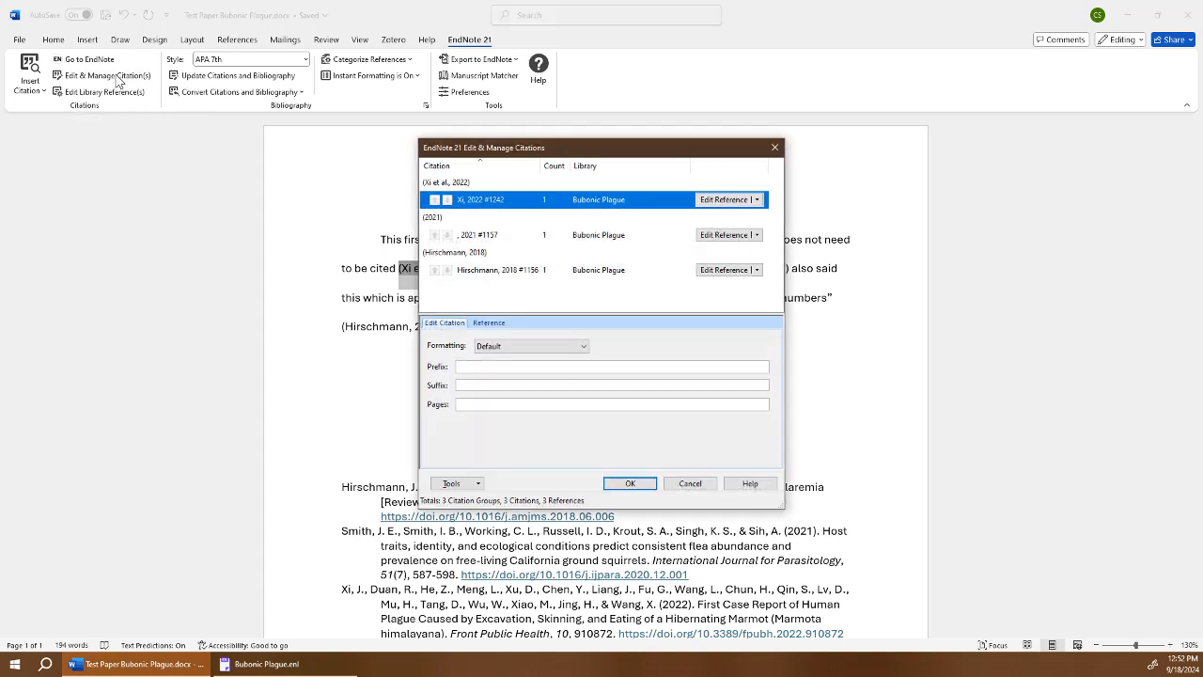
pyautogui.click(507, 272)
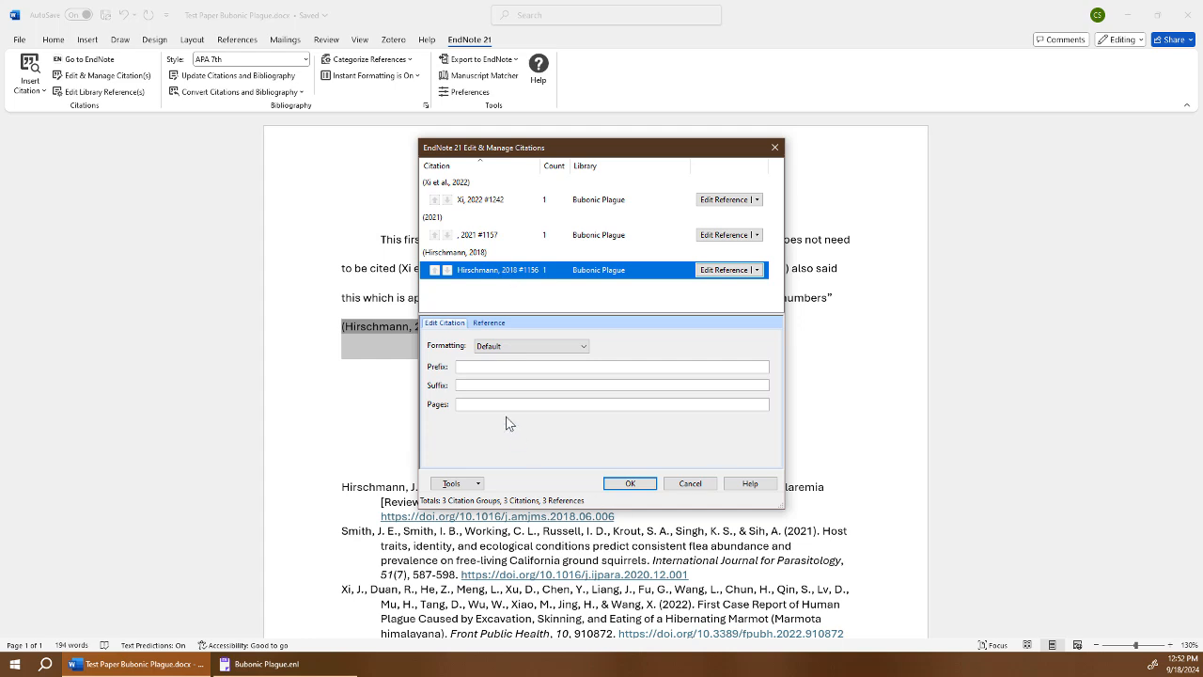
pyautogui.click(469, 405)
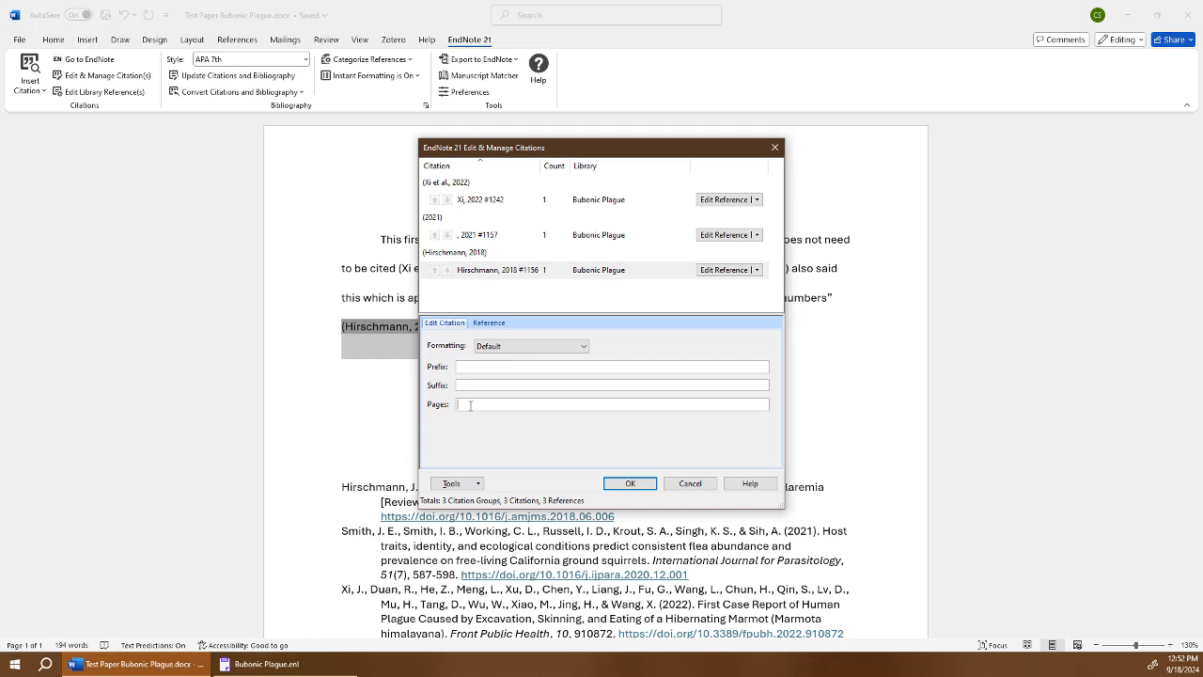
pyautogui.write('4')
pyautogui.click(628, 483)
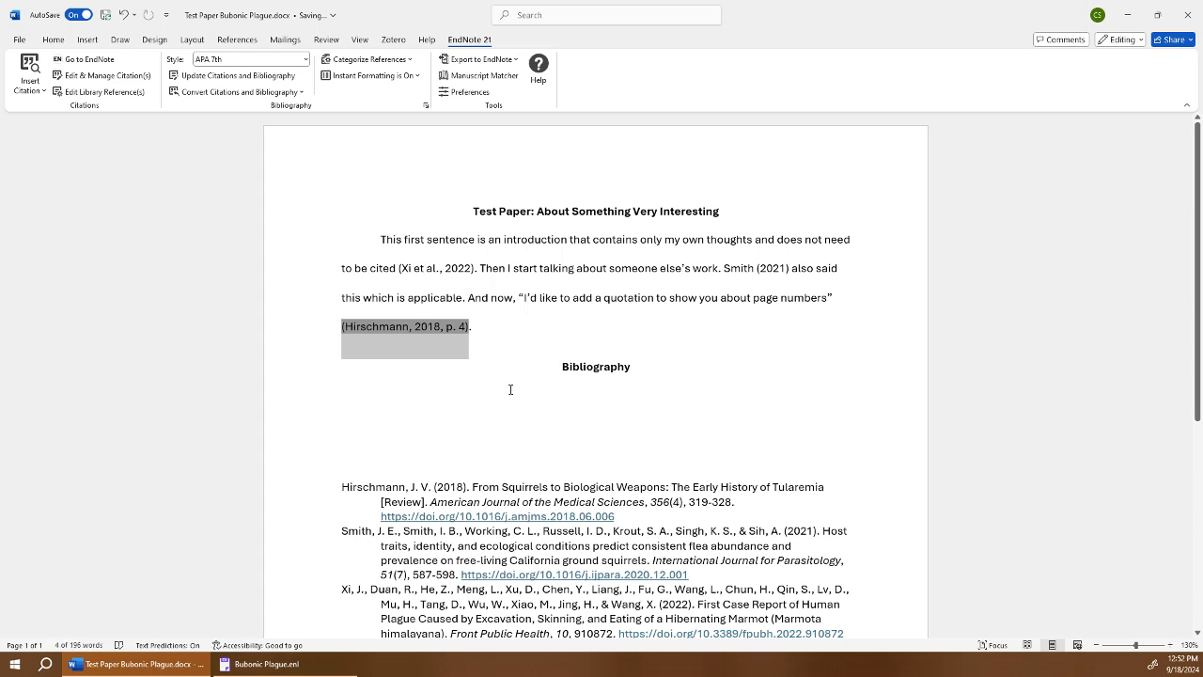
pyautogui.click(479, 326)
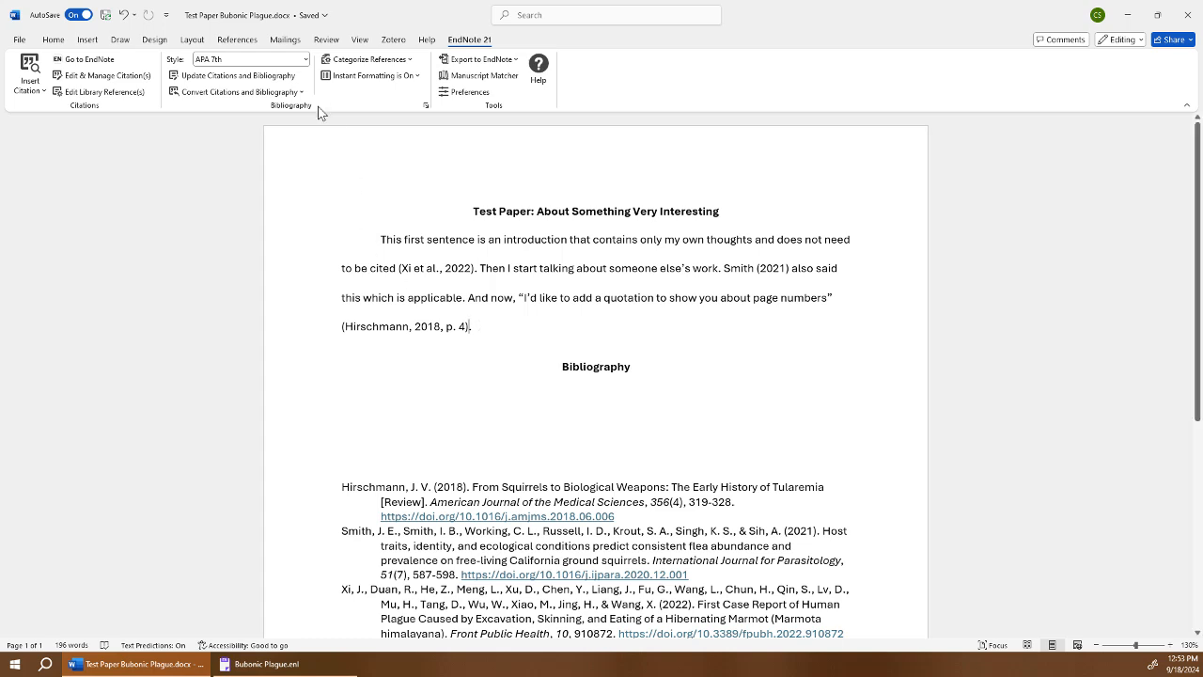
# Switch the paper's output style to AMA 11th, giving superscript numbered citations.
pyautogui.click(306, 60)
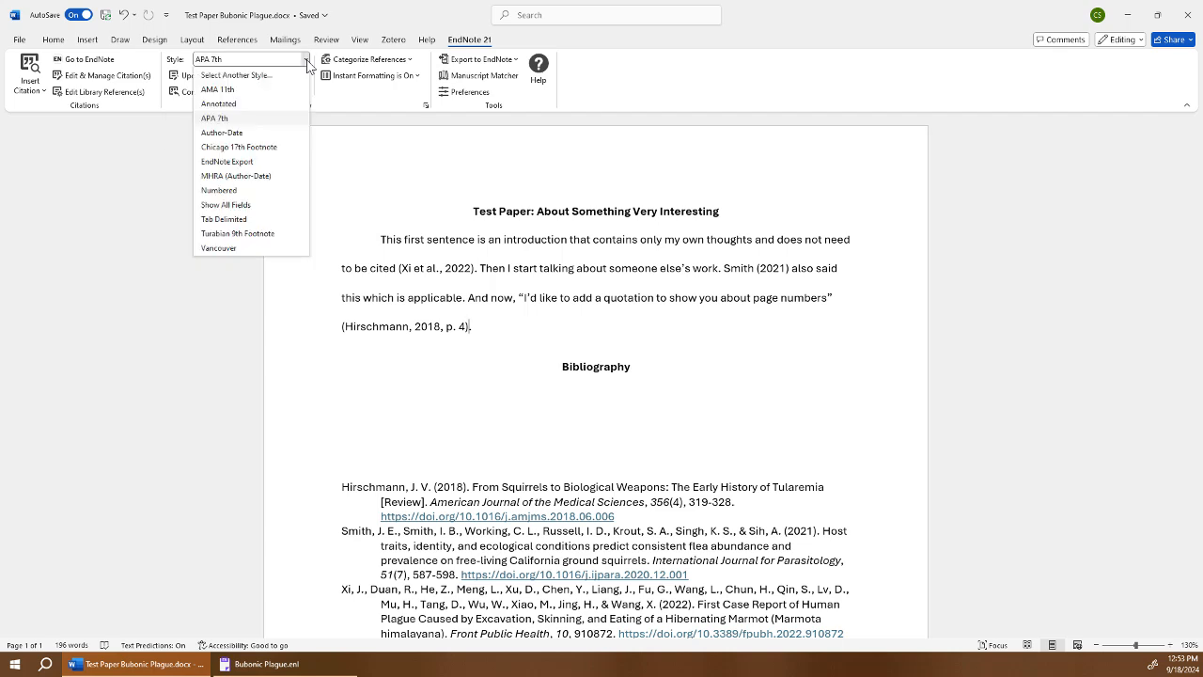
pyautogui.click(216, 89)
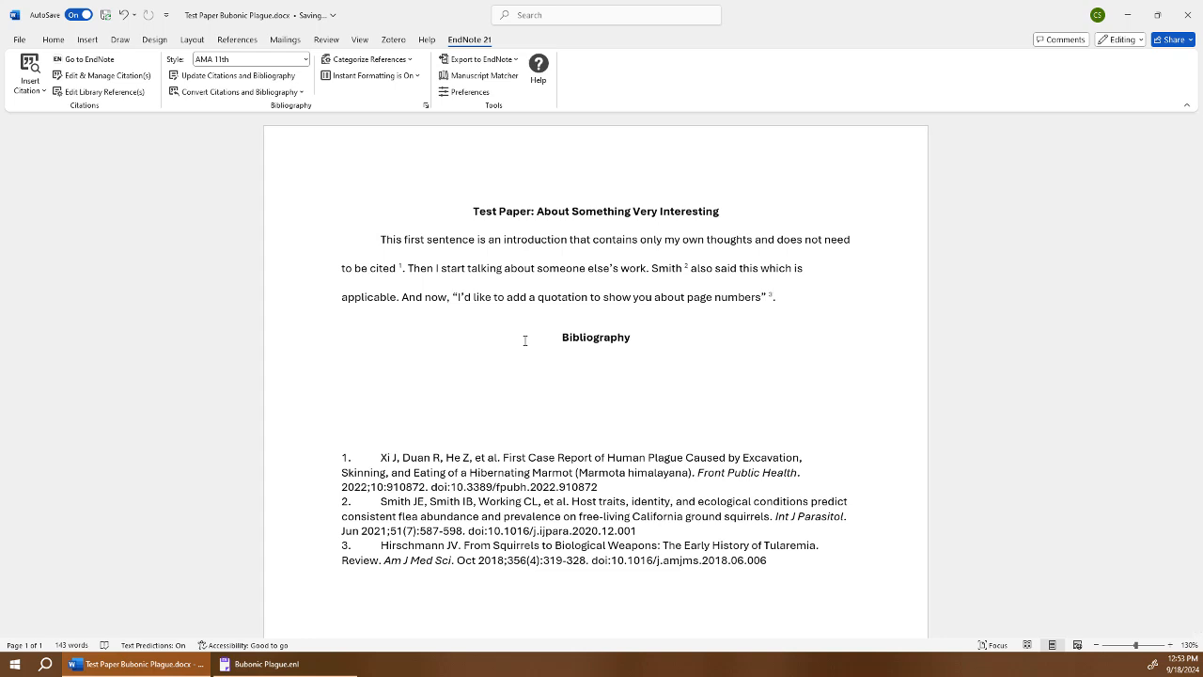
pyautogui.press('Left')
pyautogui.press('Left')
pyautogui.click(401, 268)
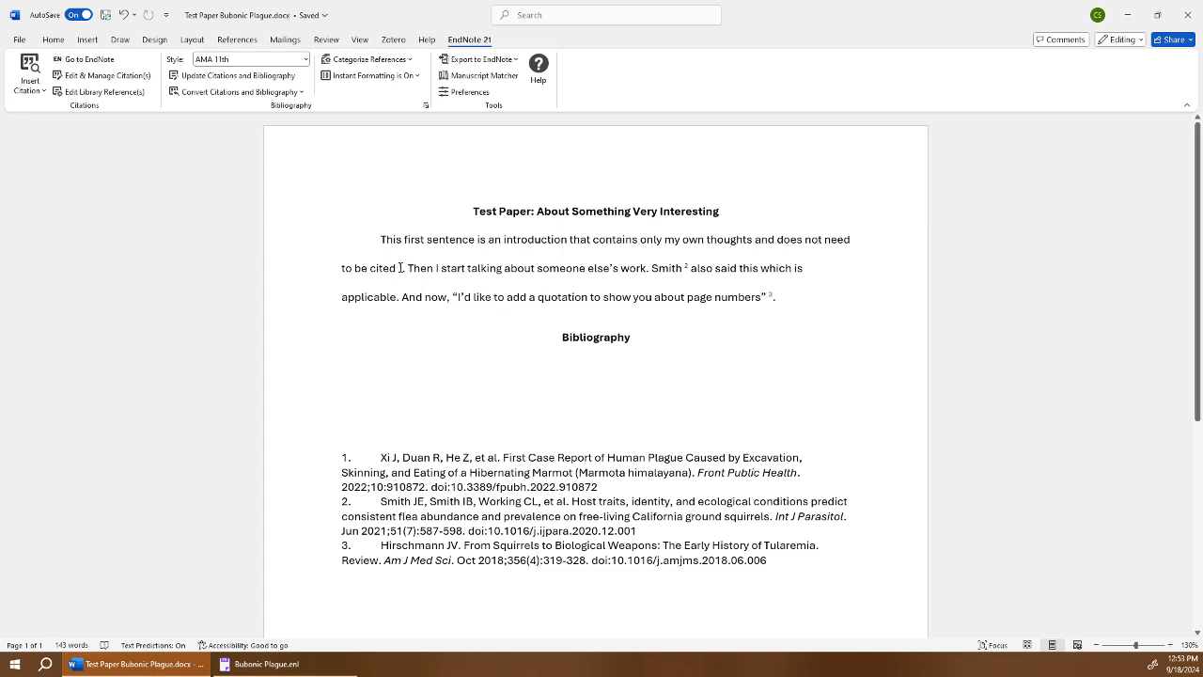
# Put the period after 'cited' before citation 1 and remove the spaces before citations 1 and 2.
pyautogui.press('Left')
pyautogui.write('.')
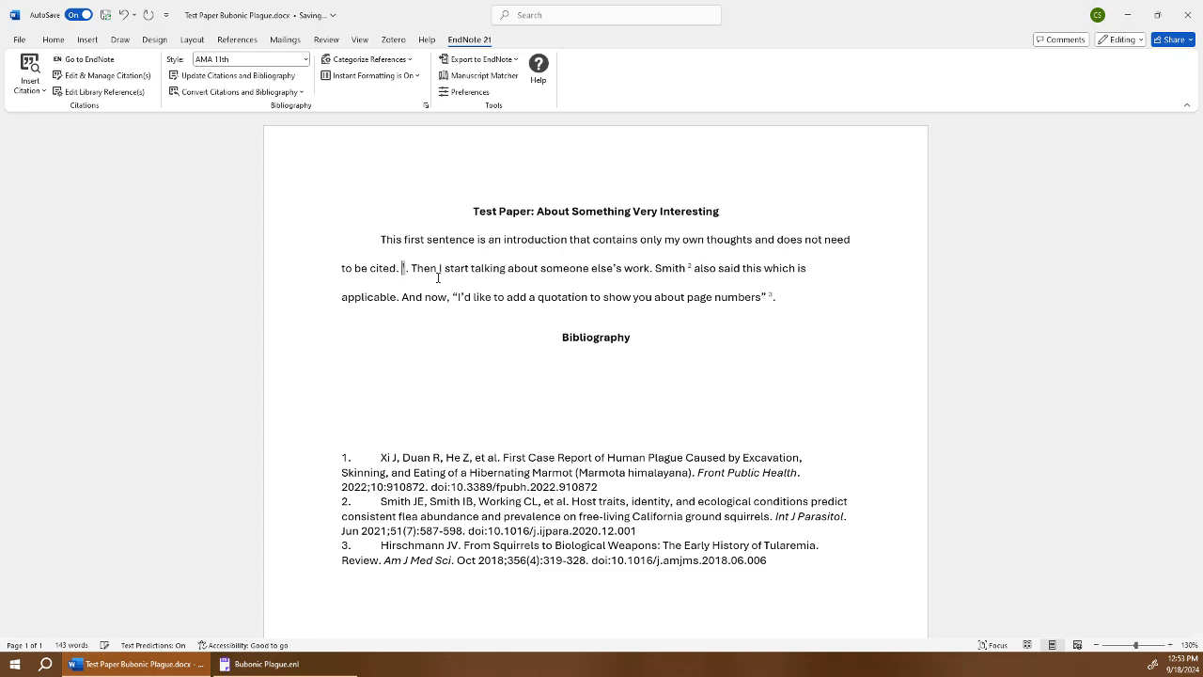
pyautogui.press('Delete')
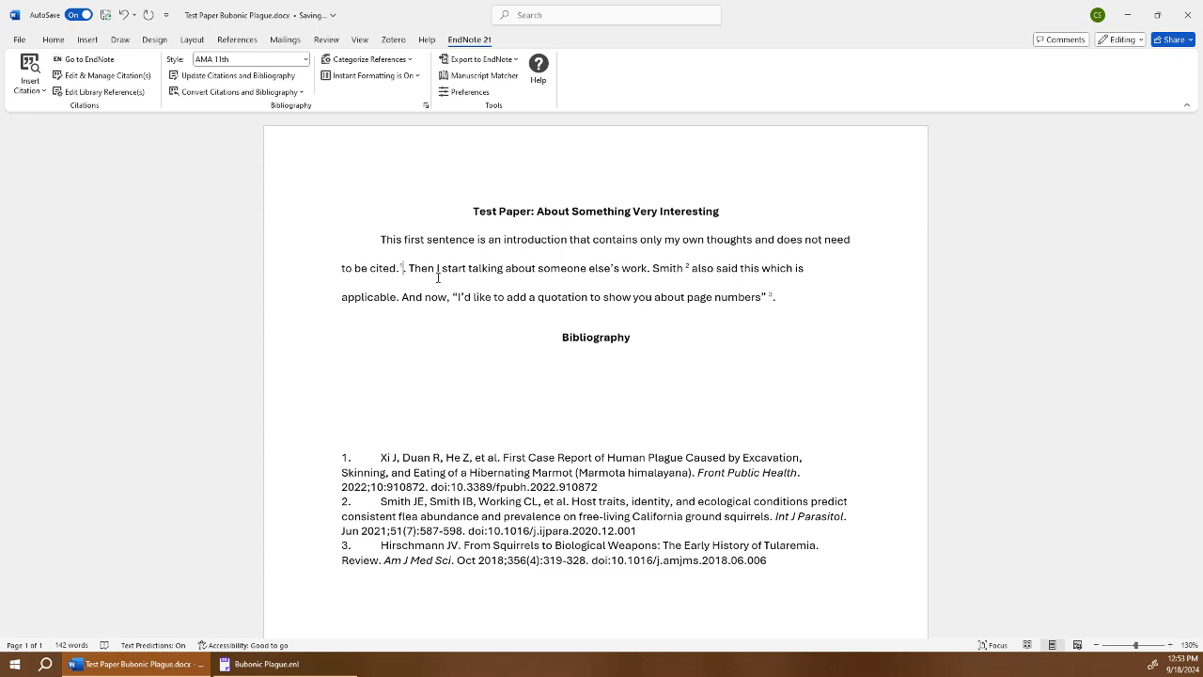
pyautogui.press('BackSpace')
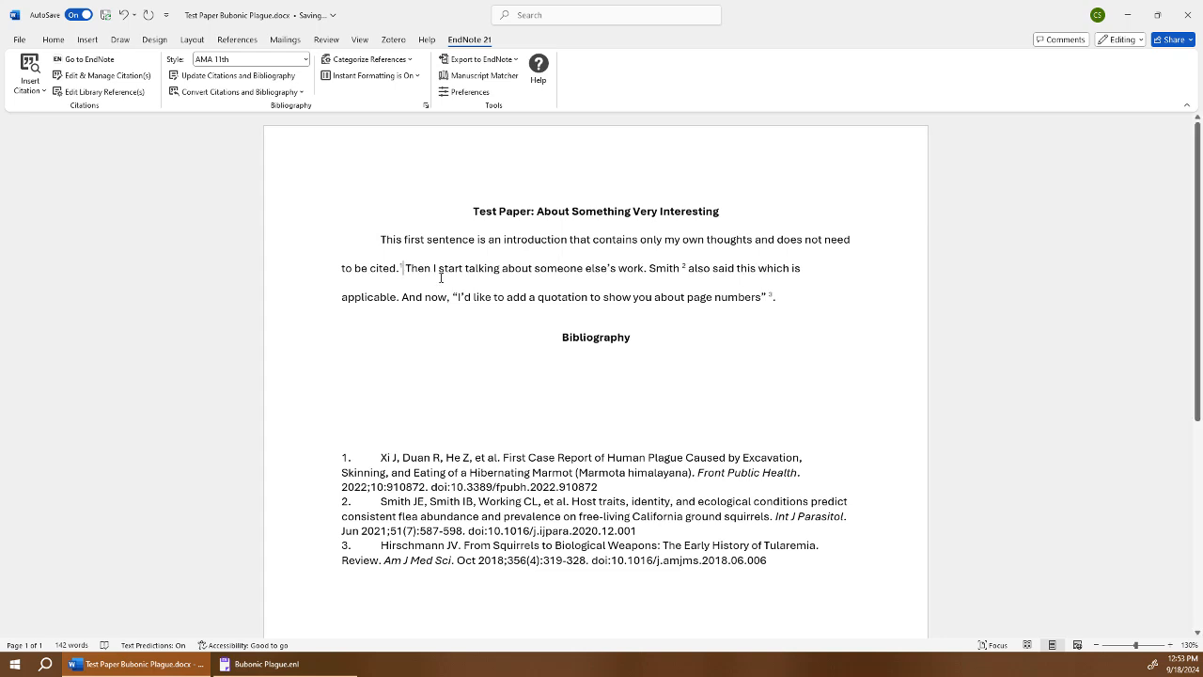
pyautogui.click(682, 270)
pyautogui.press('Delete')
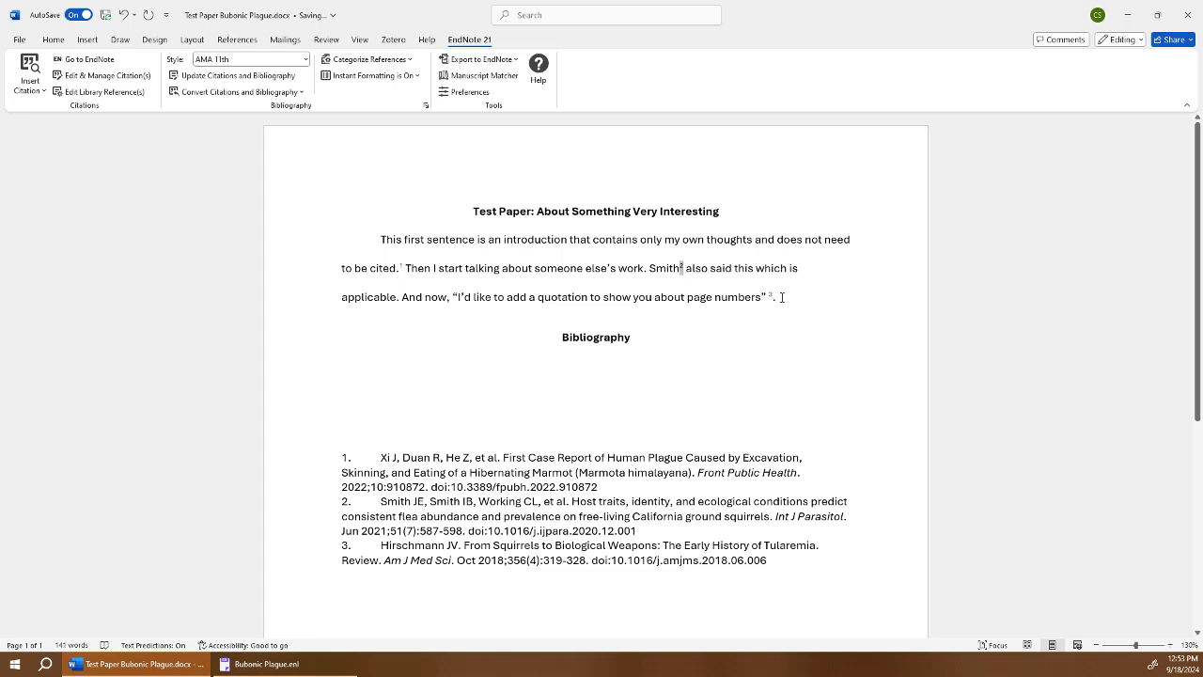
# Place a period before the third citation after the quotation and delete its preceding space.
pyautogui.click(772, 297)
pyautogui.press('Left')
pyautogui.write('.')
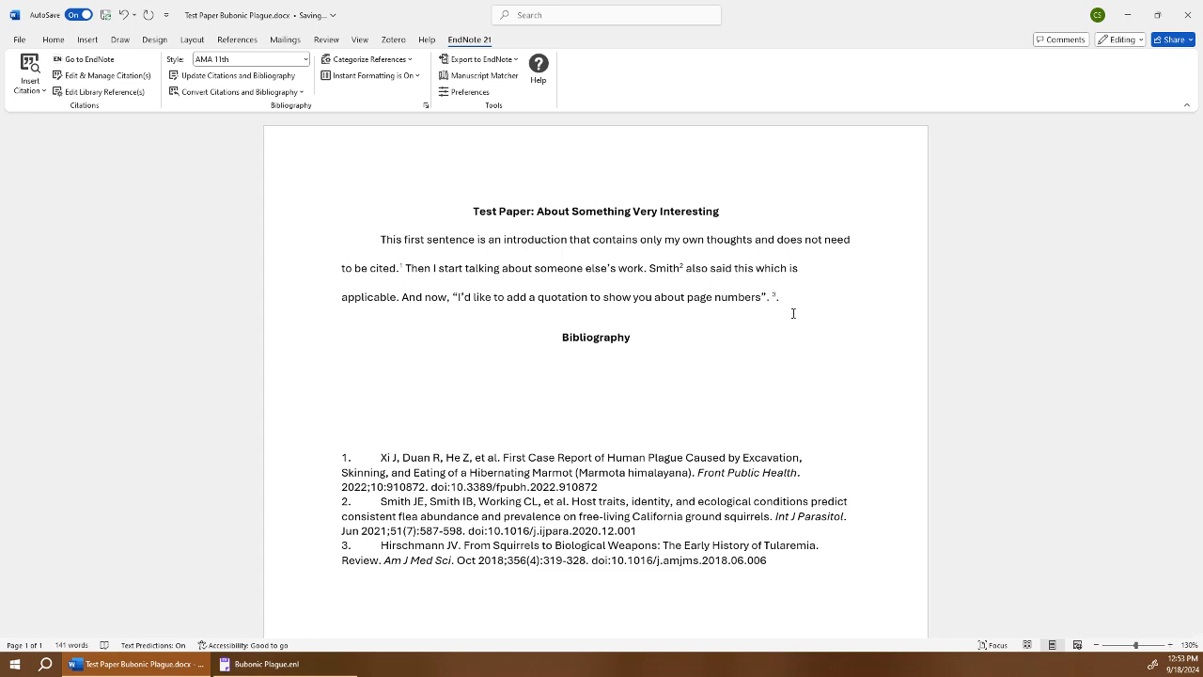
pyautogui.press('Right')
pyautogui.press('BackSpace')
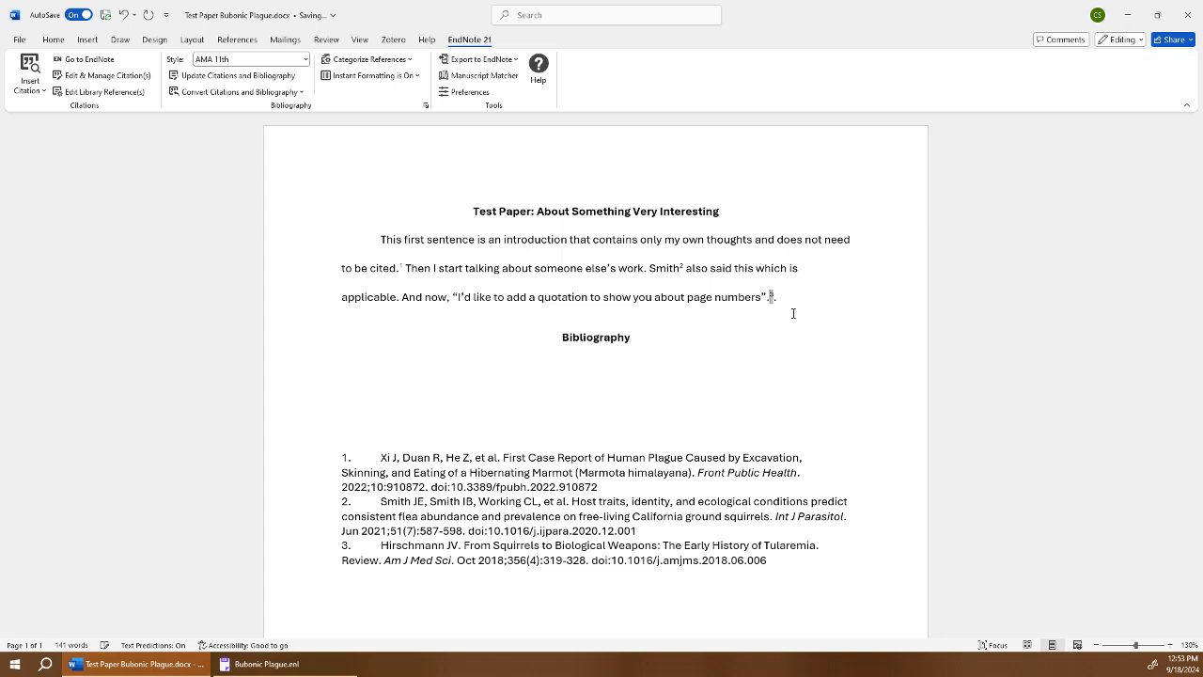